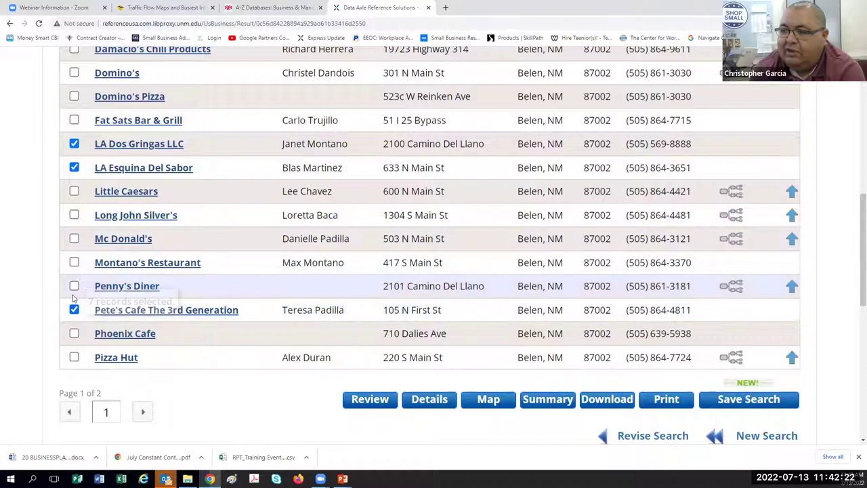
# Select Penny's Diner and Montano's Restaurant in the results list, and go to page 2.
pyautogui.click(73, 286)
pyautogui.click(74, 263)
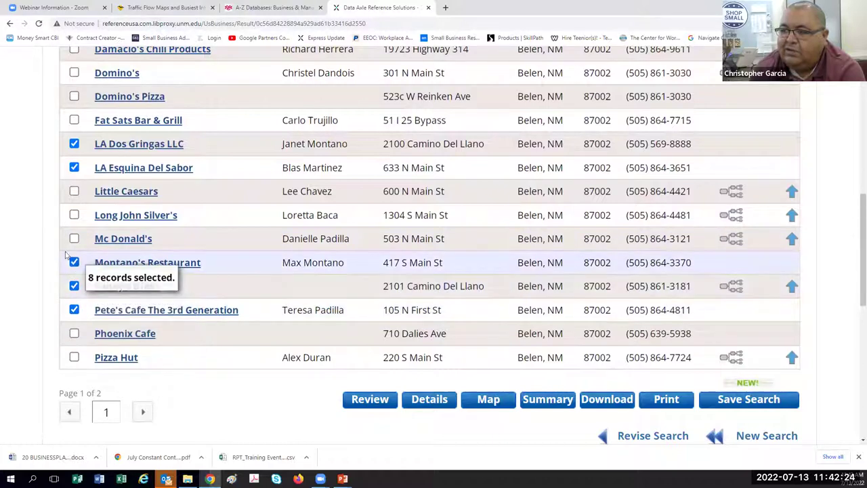
pyautogui.click(143, 412)
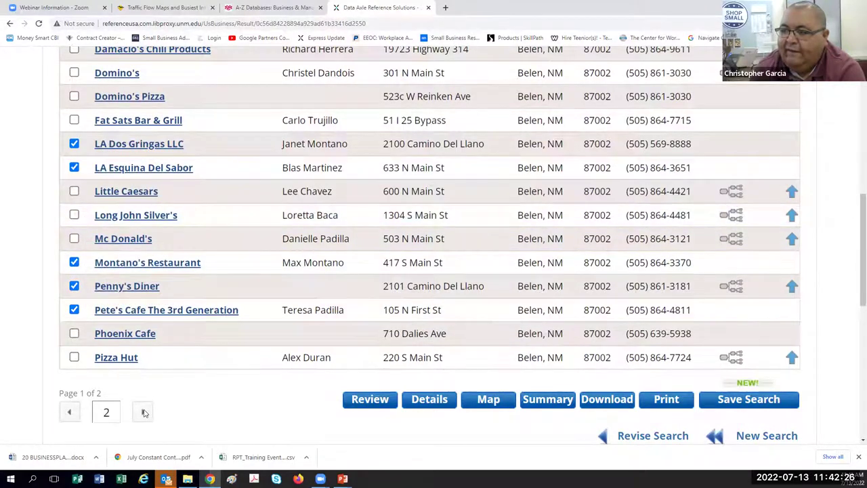
# Select Taqueria Sinaloa, Wing Street, Sunrise Bluffs, Sandra's Restaurant, Rutilio's New Mexican Foods and Rita's New Mexican Restaurant on page 2.
pyautogui.scroll(5, 131, 367)
pyautogui.scroll(1, 112, 249)
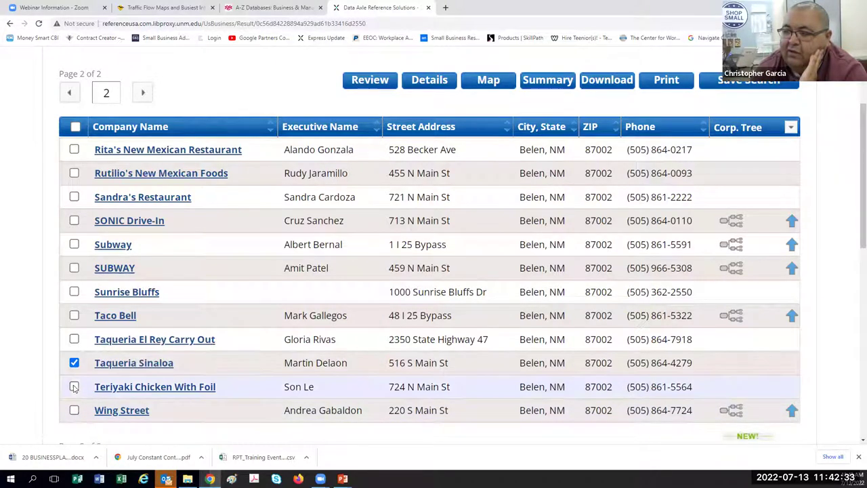
pyautogui.click(74, 409)
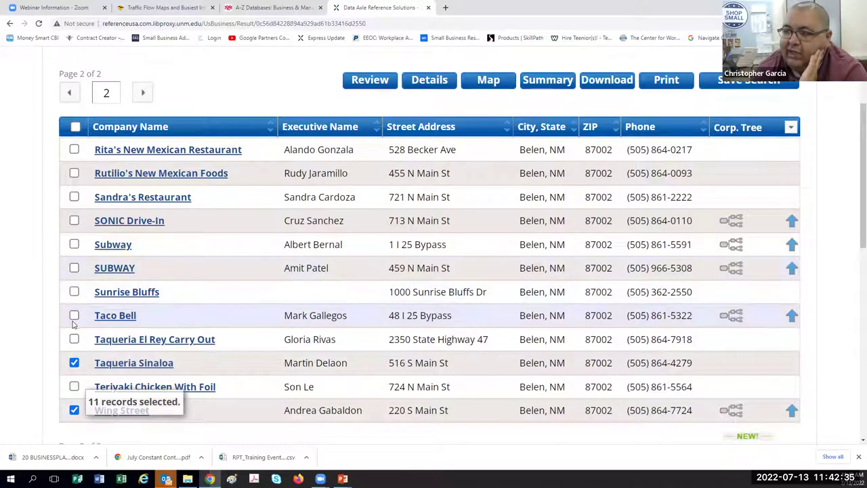
pyautogui.click(73, 290)
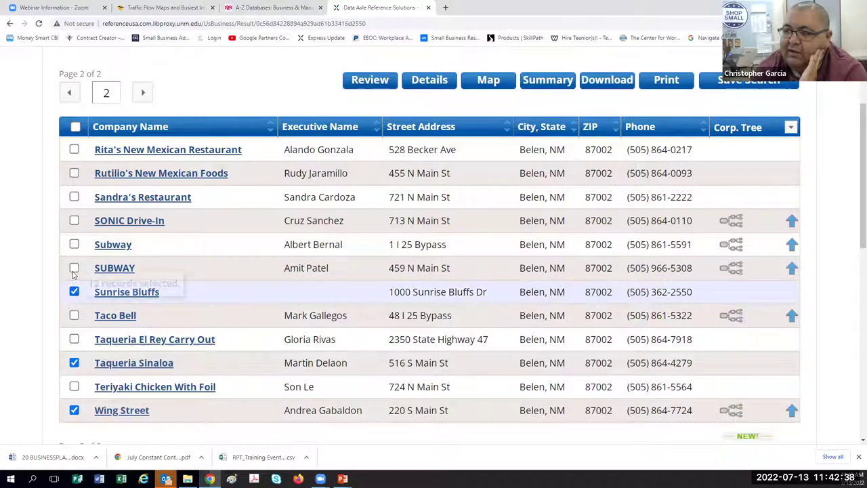
pyautogui.click(74, 196)
pyautogui.click(74, 173)
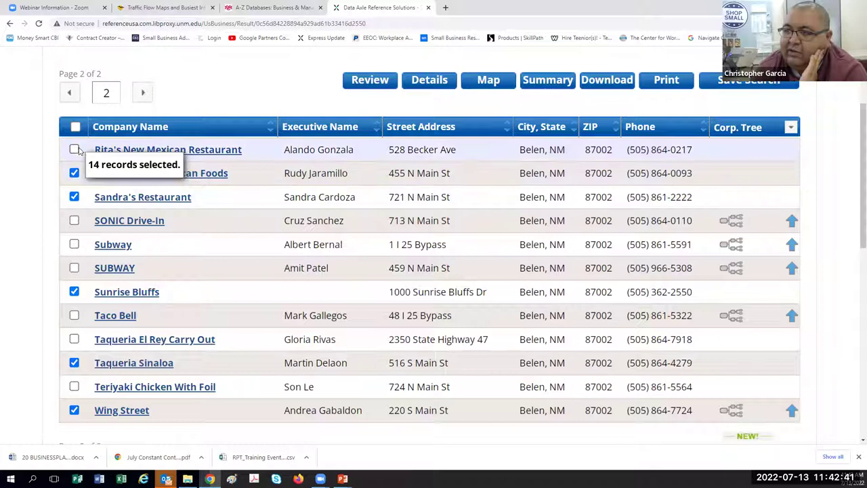
pyautogui.click(74, 149)
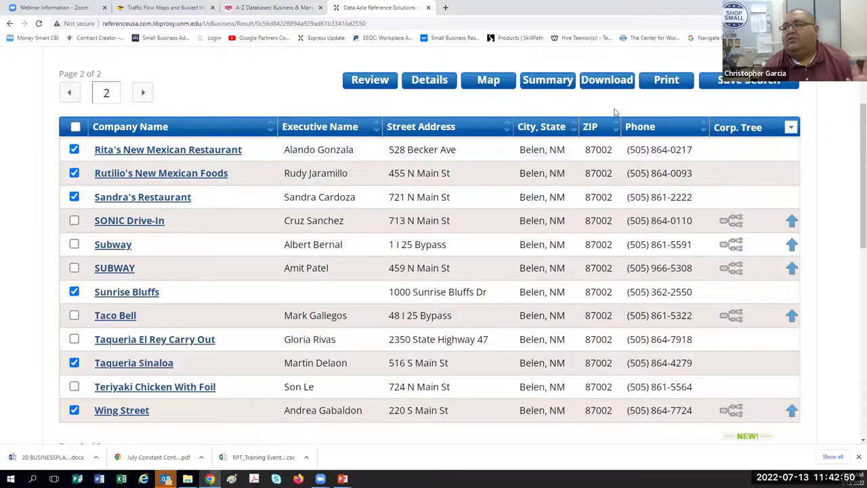
# Download the selected business records in Comma Delimited format with the Detailed level of data.
pyautogui.click(617, 88)
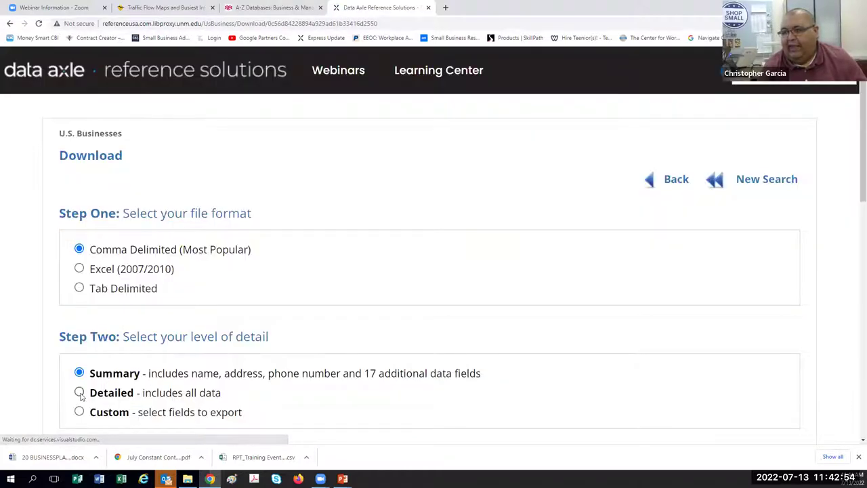
pyautogui.click(80, 392)
pyautogui.scroll(-3, 71, 390)
pyautogui.click(89, 376)
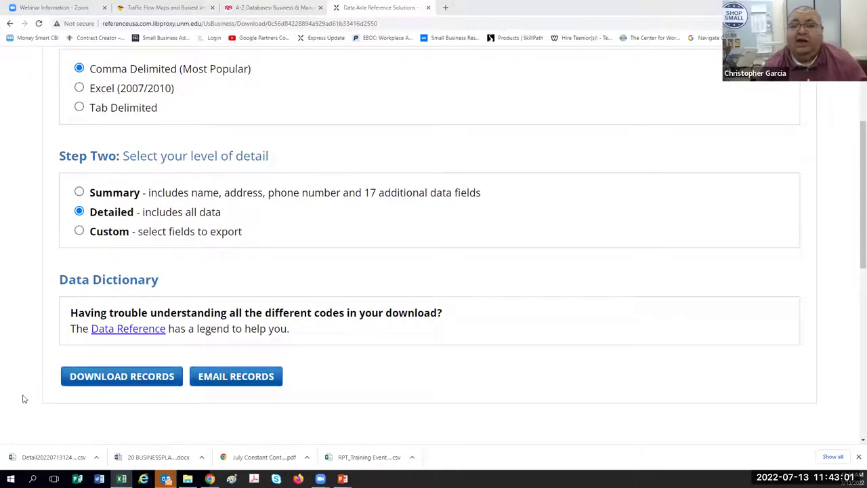
pyautogui.click(117, 381)
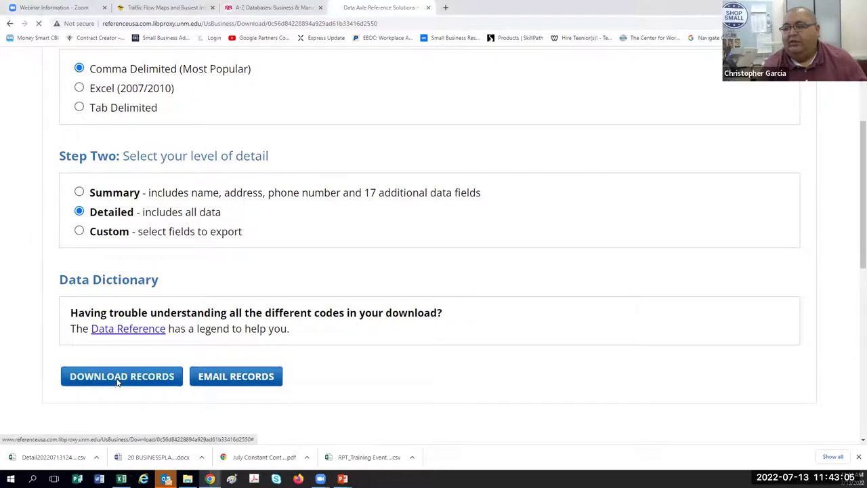
# Open the downloaded detail CSV in Excel and widen the Location Sales Volume Actual column to fit its contents.
pyautogui.click(27, 459)
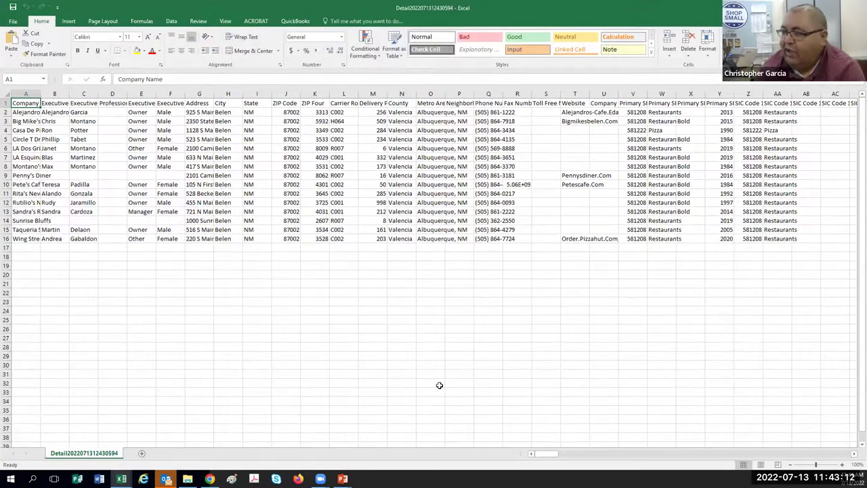
pyautogui.moveTo(552, 454); pyautogui.dragTo(610, 457)
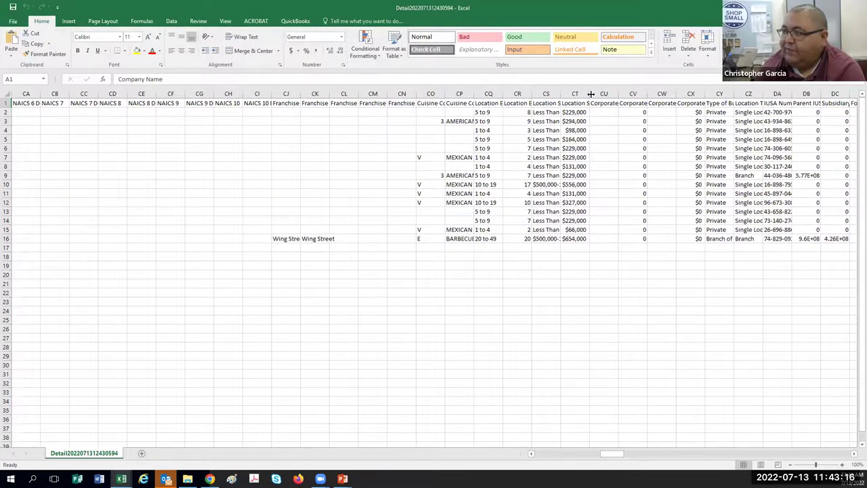
pyautogui.doubleClick(590, 94)
# Total the Location Sales Volume Actual values from CT2 to CT16 in cell CT17.
pyautogui.moveTo(628, 112); pyautogui.dragTo(624, 247)
pyautogui.hotkey('alt', '=')
pyautogui.click(650, 320)
pyautogui.click(613, 247)
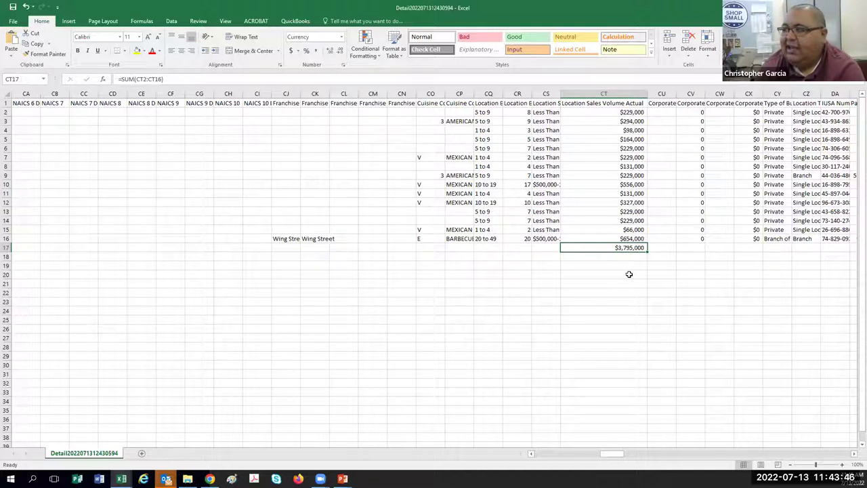
# Check individual restaurants' sales volumes and enter 229000 in cell CT20 below the total.
pyautogui.click(634, 231)
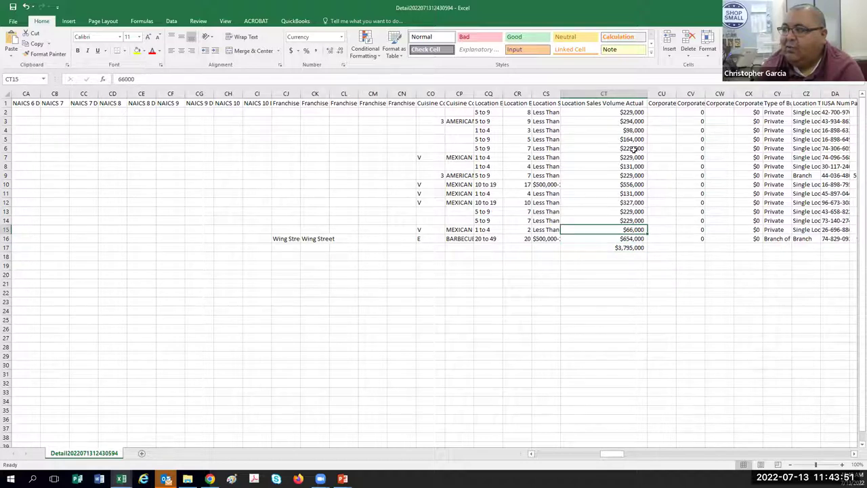
pyautogui.click(633, 185)
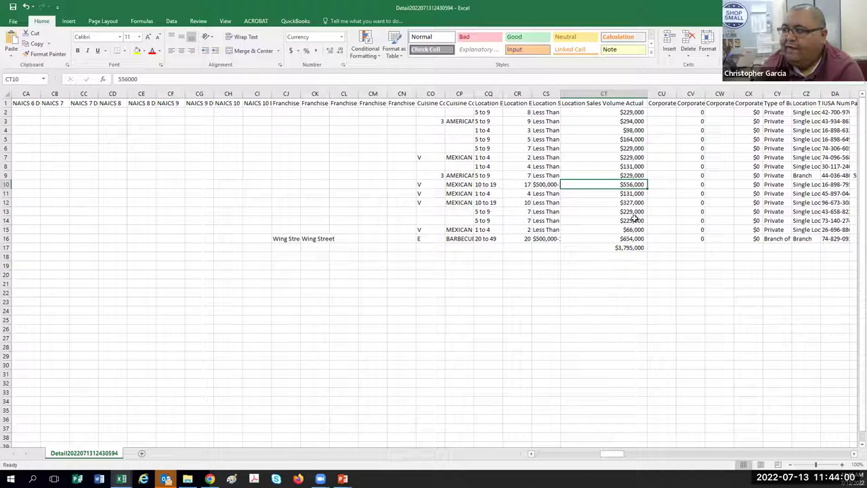
pyautogui.click(640, 147)
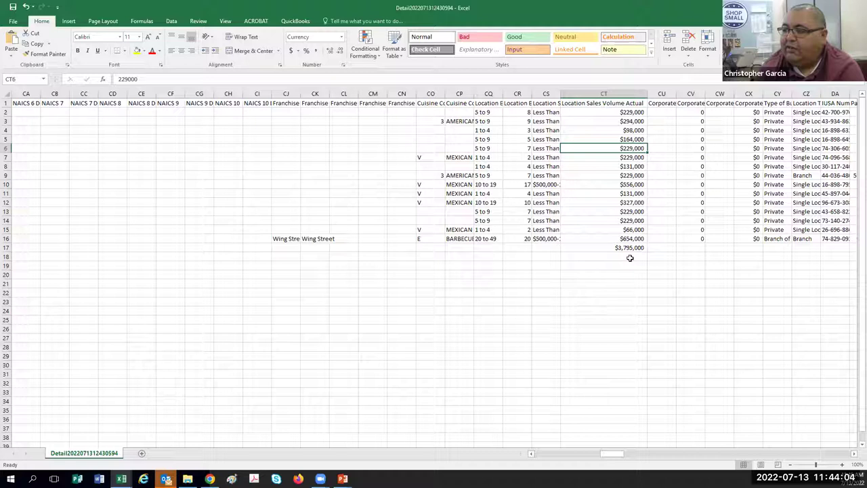
pyautogui.click(573, 272)
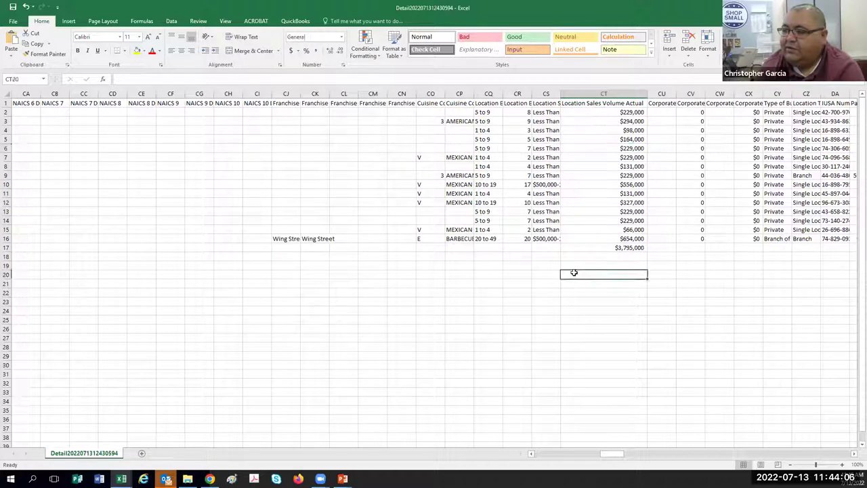
pyautogui.write('229000')
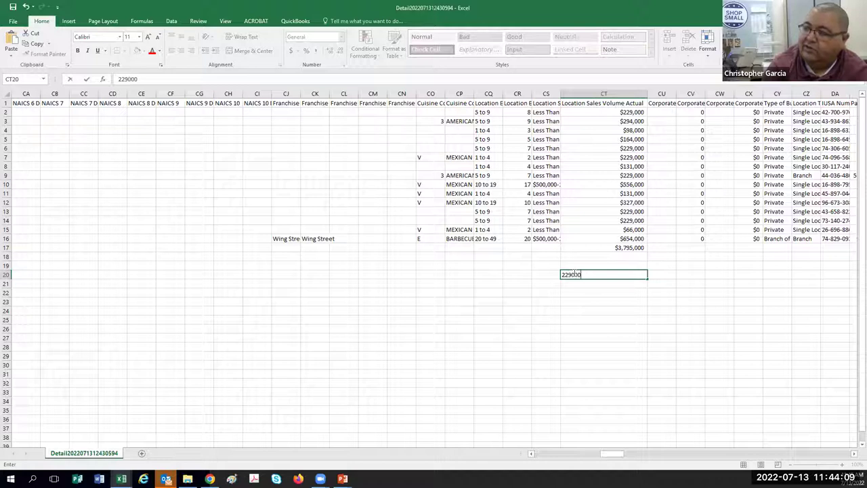
pyautogui.press('Return')
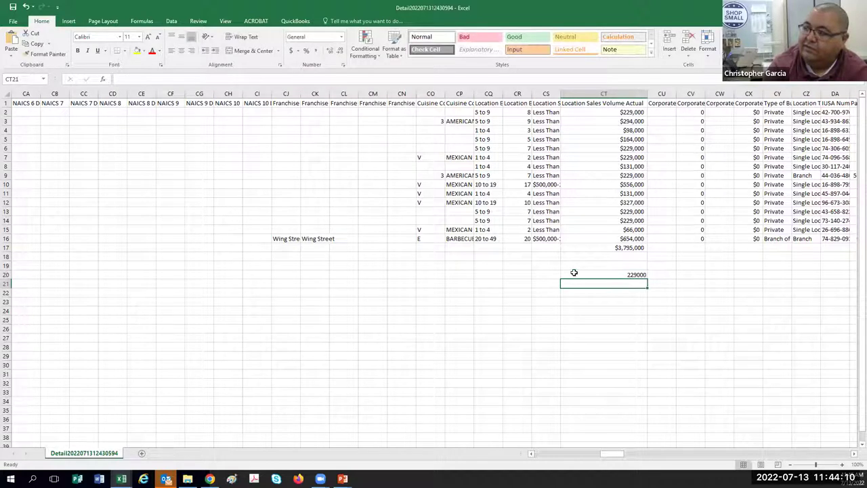
# Try to divide the CT20 amount by the CT17 total in cell CT22, and clear the formula.
pyautogui.click(623, 275)
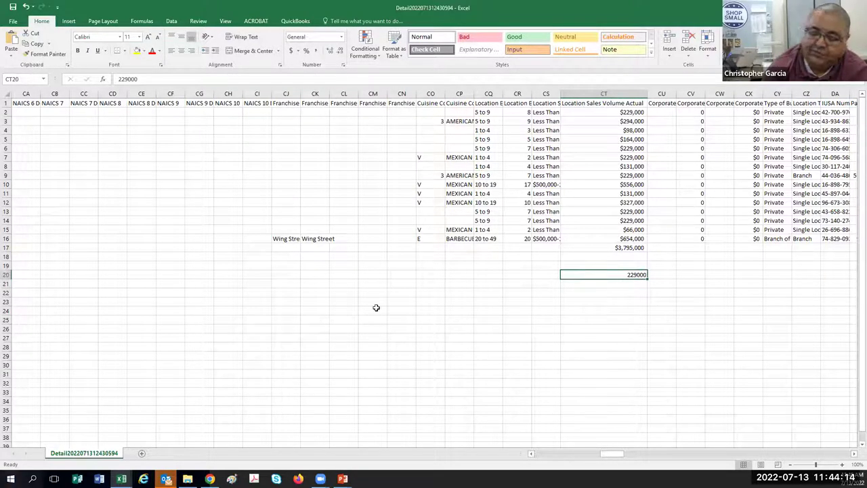
pyautogui.click(579, 293)
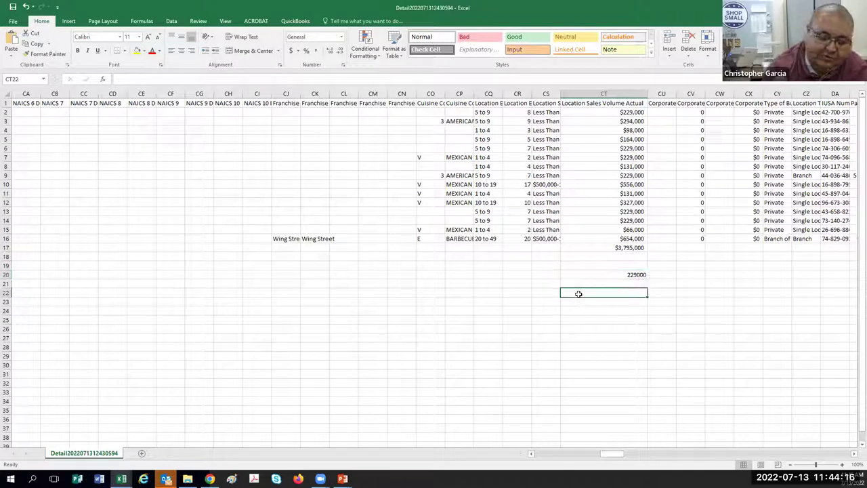
pyautogui.write('=')
pyautogui.click(632, 274)
pyautogui.write('\\')
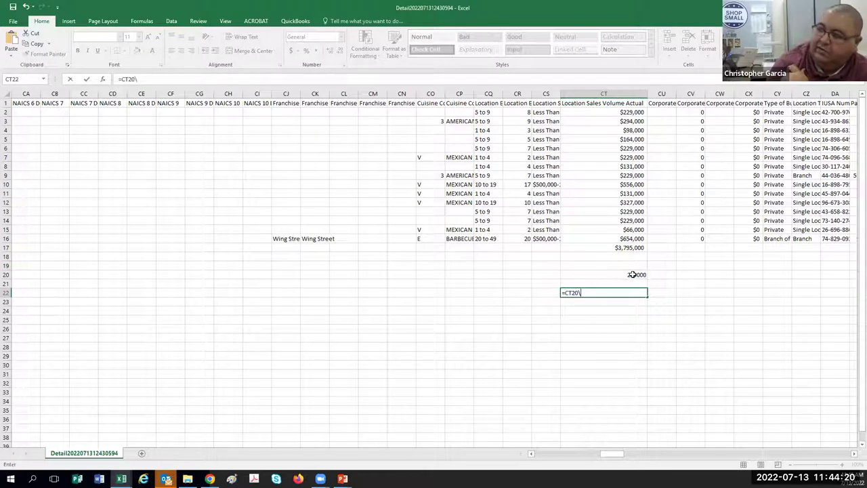
pyautogui.click(624, 247)
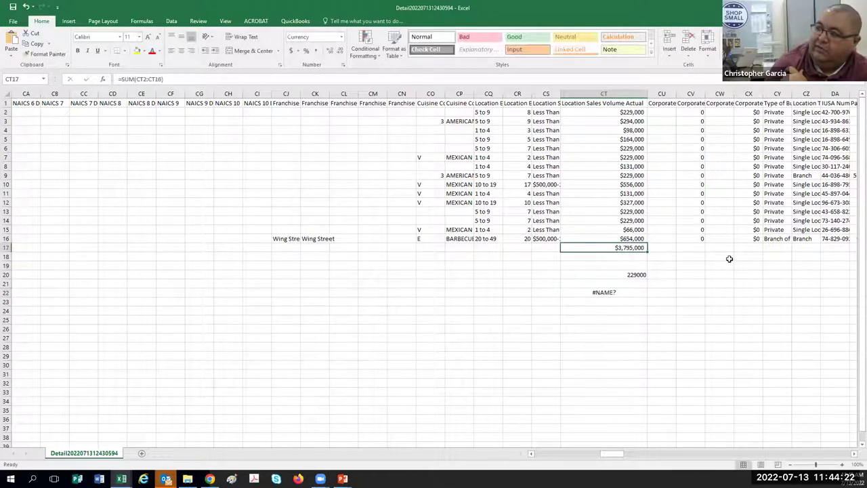
pyautogui.click(614, 293)
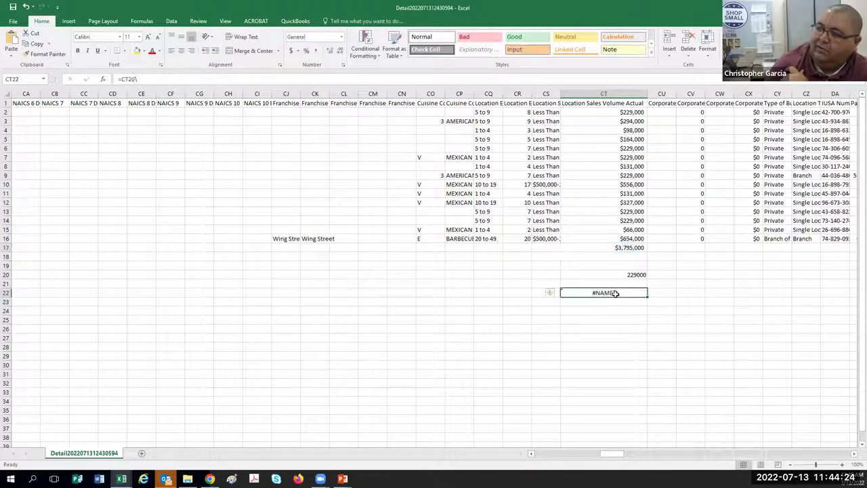
pyautogui.press('BackSpace')
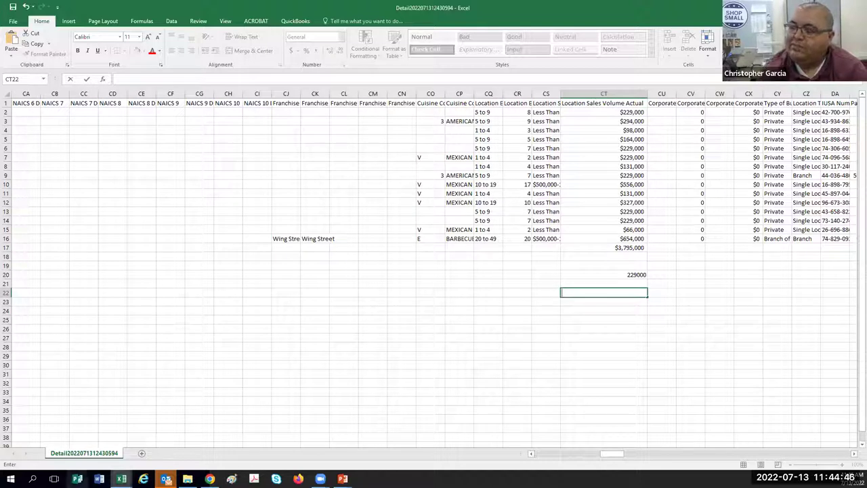
pyautogui.click(696, 341)
# Close the detail workbook without saving the changes.
pyautogui.click(339, 311)
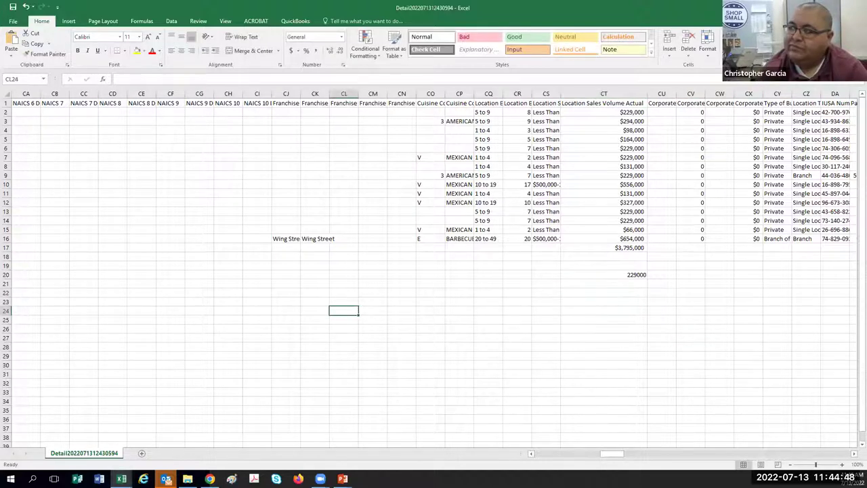
pyautogui.hotkey('alt', 'F4')
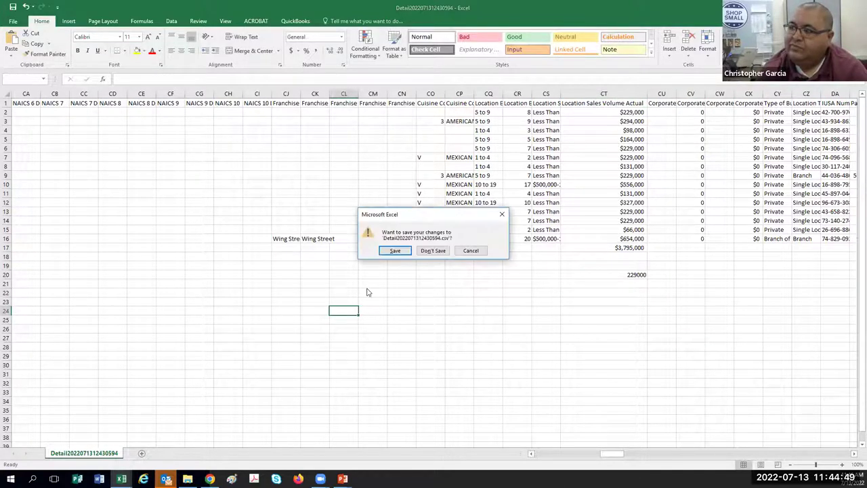
pyautogui.click(433, 249)
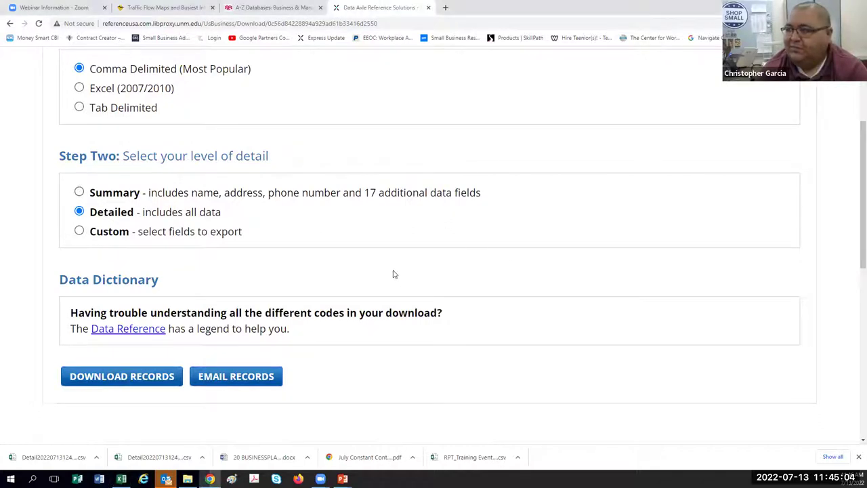
# Return from the download page to the results list and reopen the search criteria for revision.
pyautogui.scroll(3, 400, 271)
pyautogui.click(674, 183)
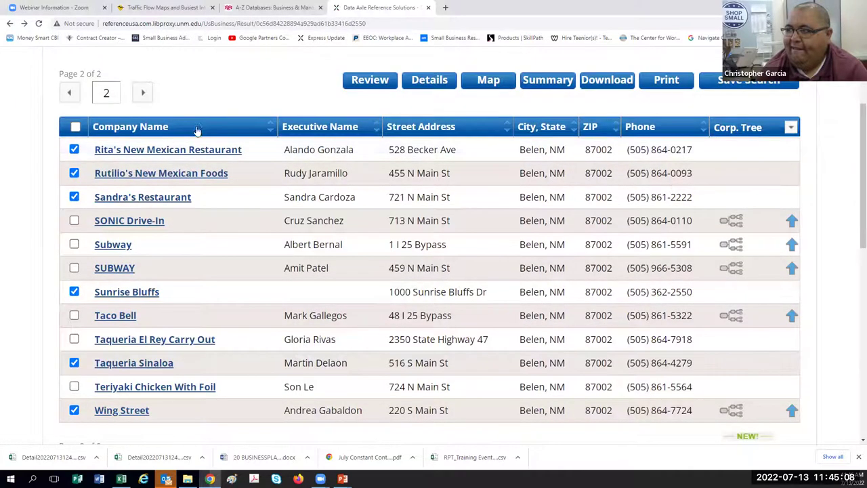
pyautogui.scroll(3, 657, 173)
pyautogui.click(654, 154)
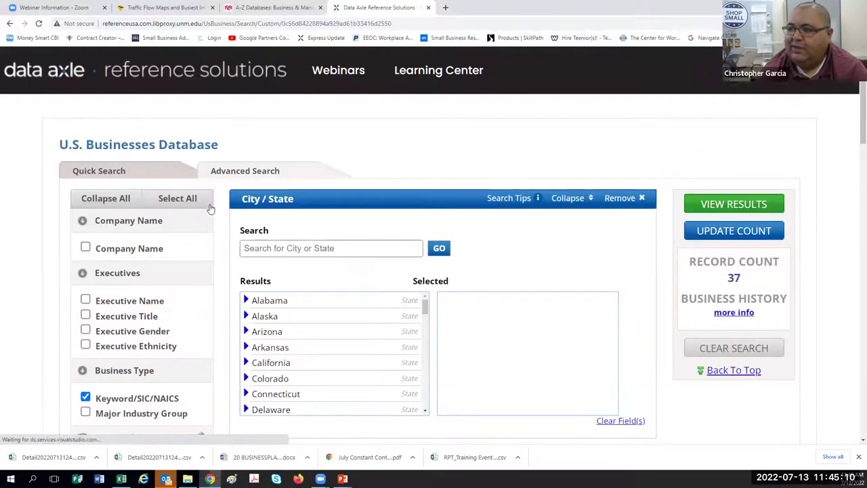
# Return to the home page of available databases and open the Advanced Search of the U.S. Businesses database.
pyautogui.click(51, 75)
pyautogui.scroll(-3, 54, 271)
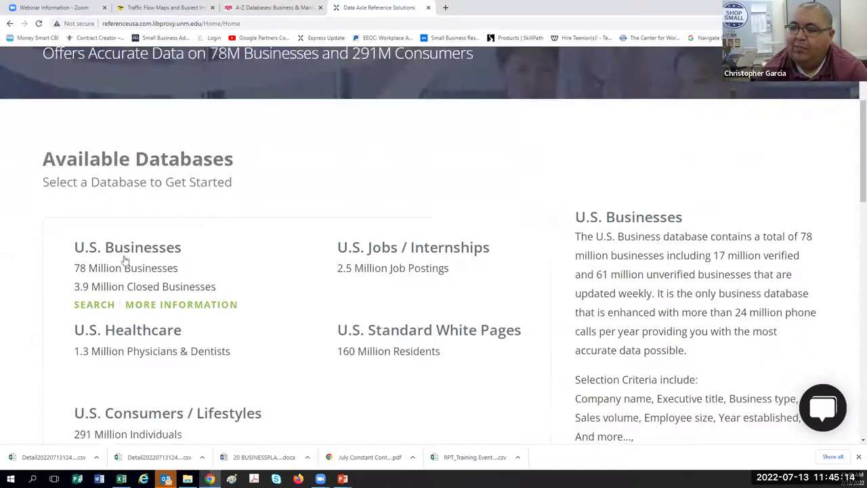
pyautogui.click(126, 251)
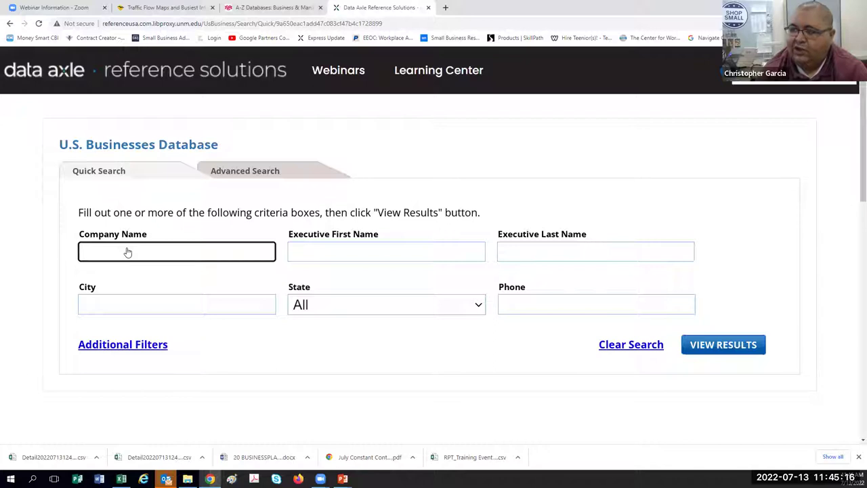
pyautogui.click(214, 173)
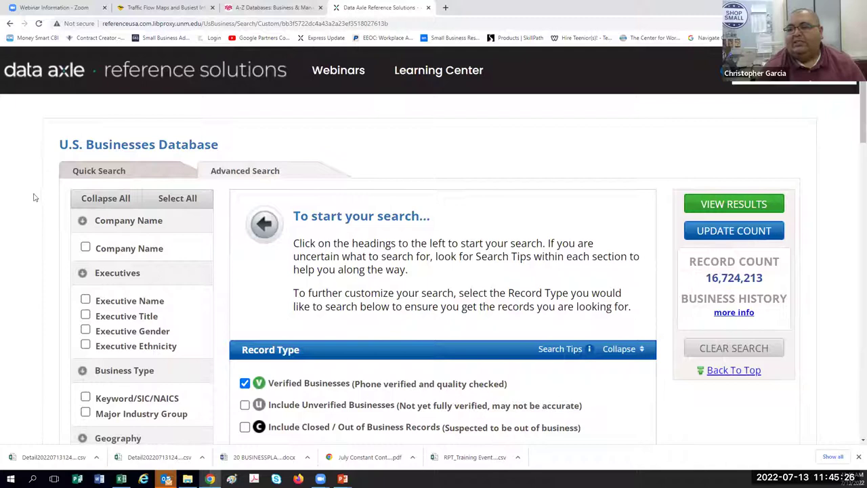
# Add a Keyword/SIC/NAICS criterion, search all NAICS codes for restaurants, and select 72251117 - RESTAURANTS.
pyautogui.scroll(-2, 20, 386)
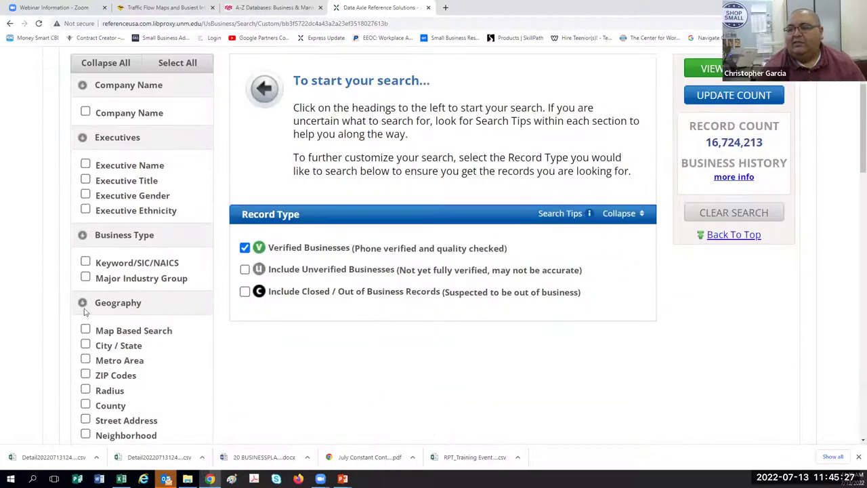
pyautogui.click(85, 262)
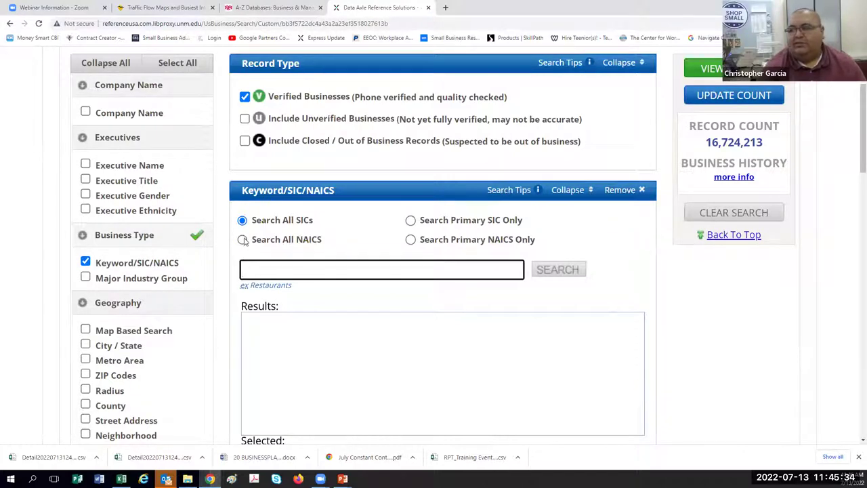
pyautogui.write('resta')
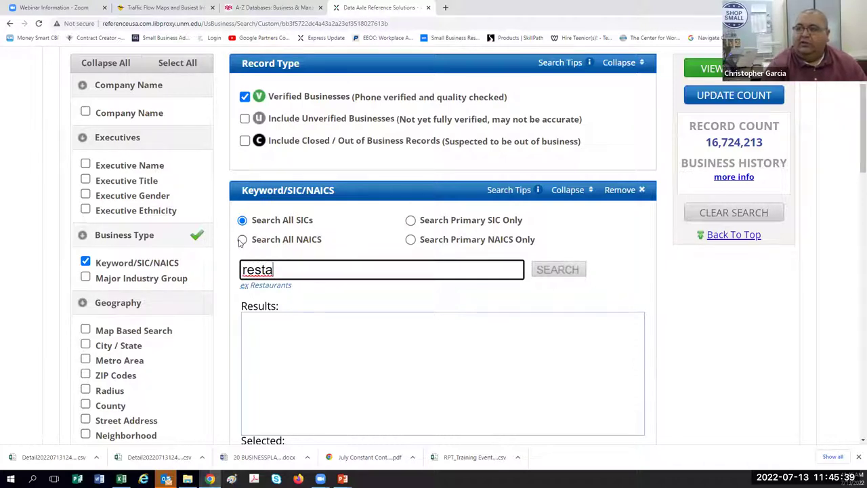
pyautogui.click(241, 241)
pyautogui.write('estaurants')
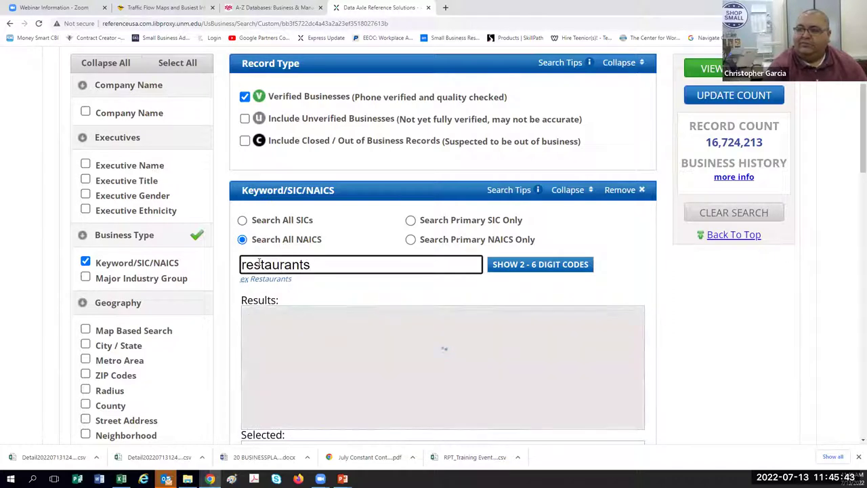
pyautogui.click(266, 317)
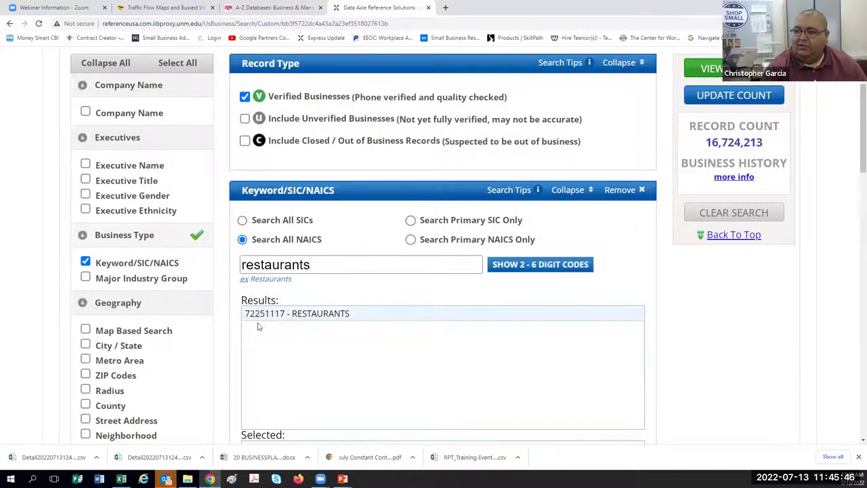
pyautogui.scroll(-3, 257, 326)
pyautogui.scroll(3, 60, 247)
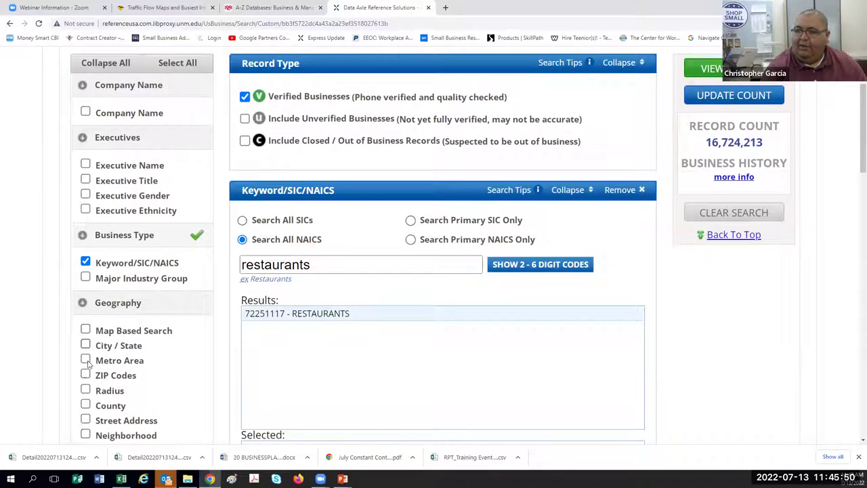
# Add a City / State criterion, search for New Mexico, and select the state entry.
pyautogui.click(86, 345)
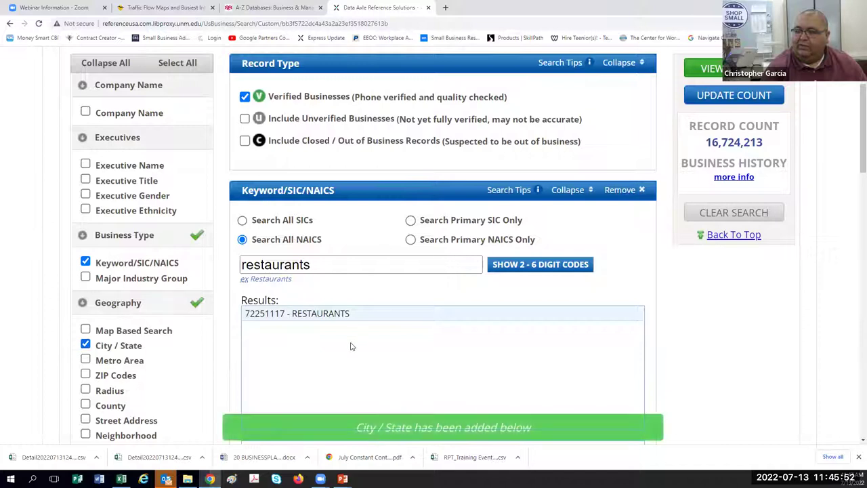
pyautogui.scroll(-1, 285, 334)
pyautogui.click(281, 285)
pyautogui.scroll(-1, 280, 284)
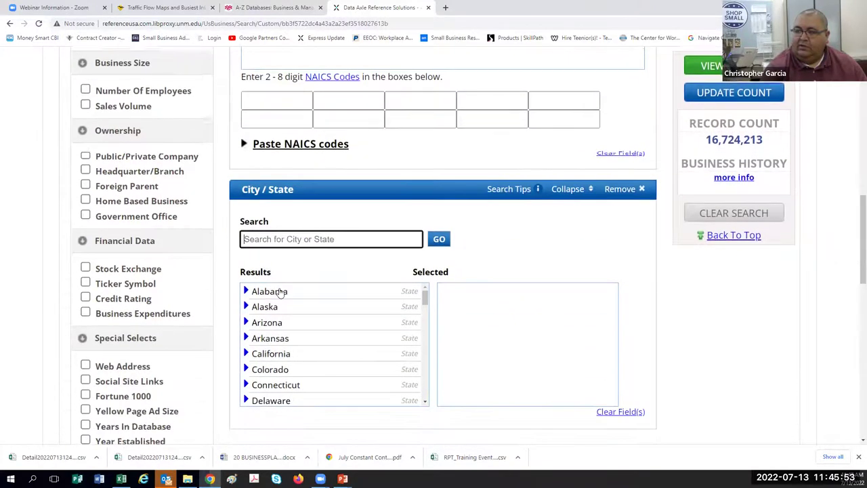
pyautogui.write('New Mexico')
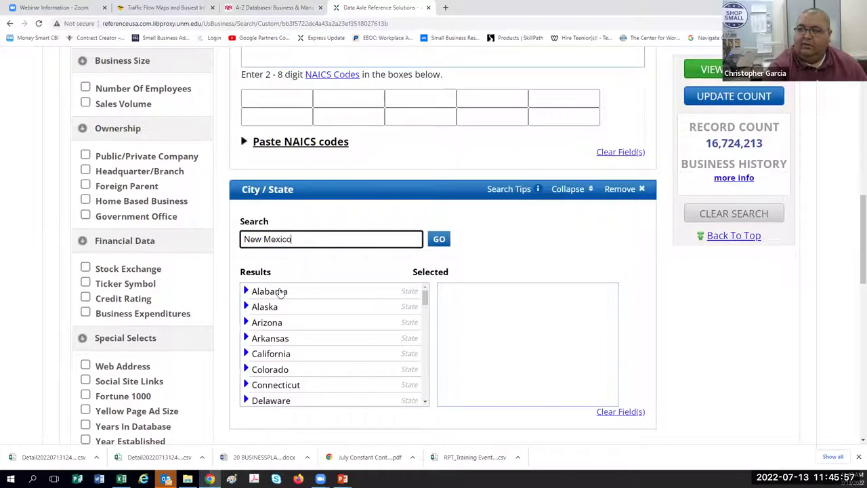
pyautogui.press('Return')
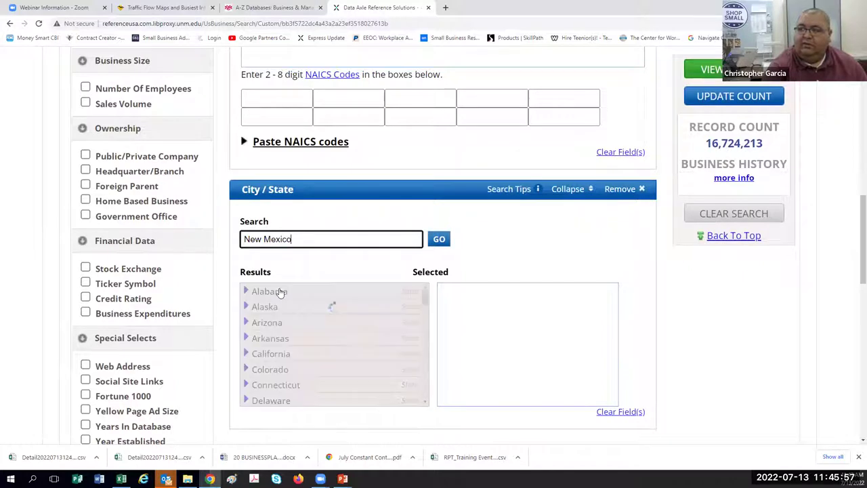
pyautogui.click(274, 308)
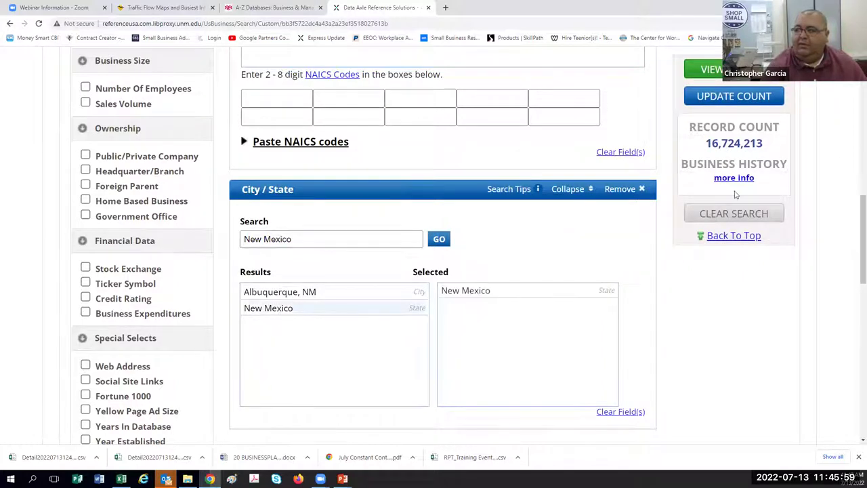
# Update the record count, view the results, and select all records on the first results page.
pyautogui.click(734, 98)
pyautogui.click(711, 69)
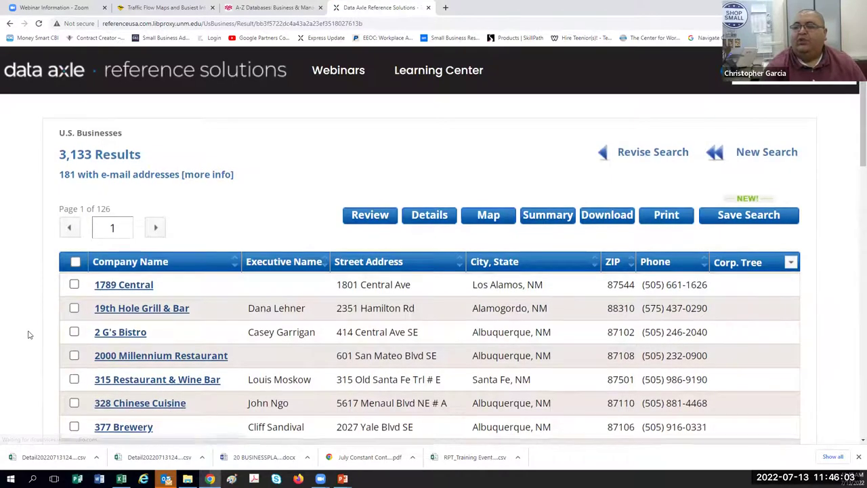
pyautogui.scroll(-2, 22, 329)
pyautogui.click(74, 127)
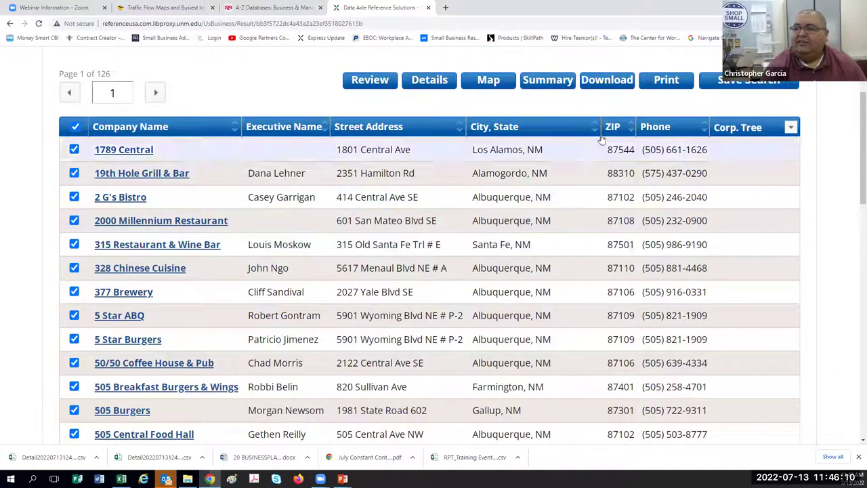
# Download the selected records as a comma-delimited file with Detailed data and open the file in Excel.
pyautogui.click(606, 80)
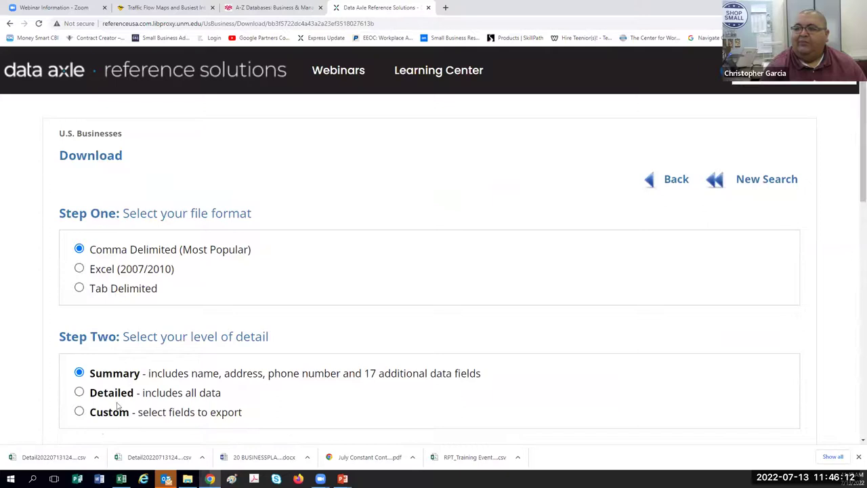
pyautogui.click(80, 394)
pyautogui.scroll(-3, 80, 407)
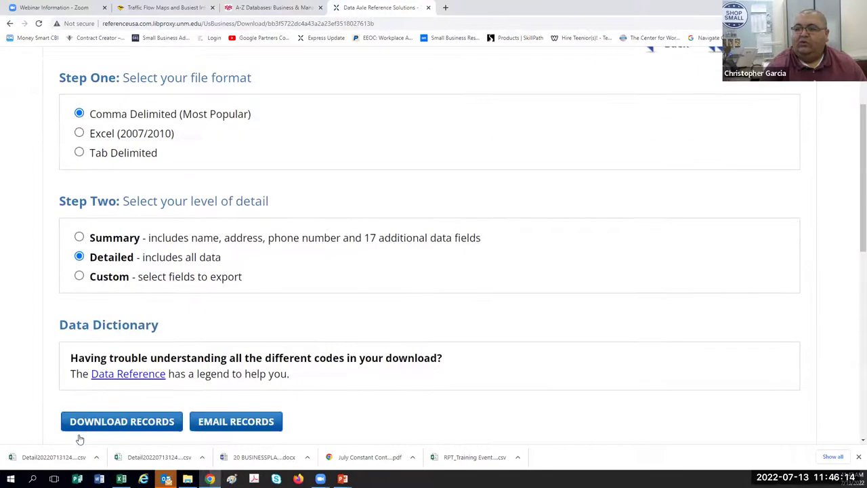
pyautogui.click(89, 431)
pyautogui.click(34, 458)
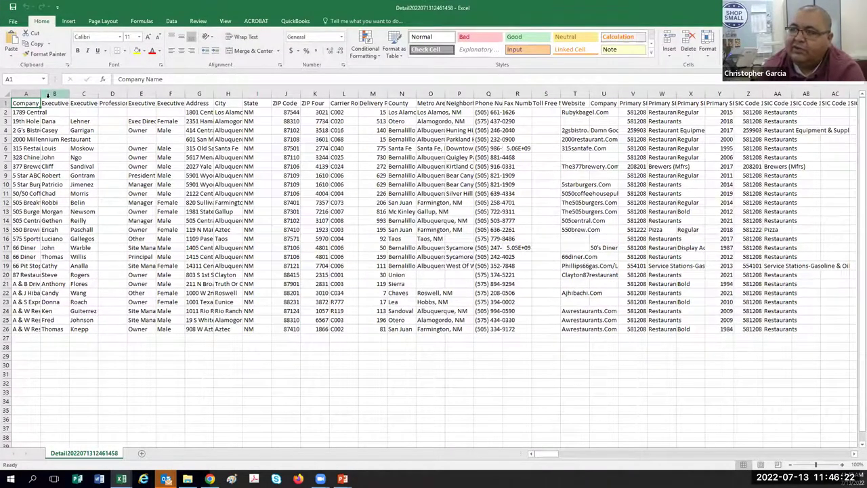
# Autofit the company name, executive first name, last name, title, gender, address and city columns.
pyautogui.doubleClick(42, 95)
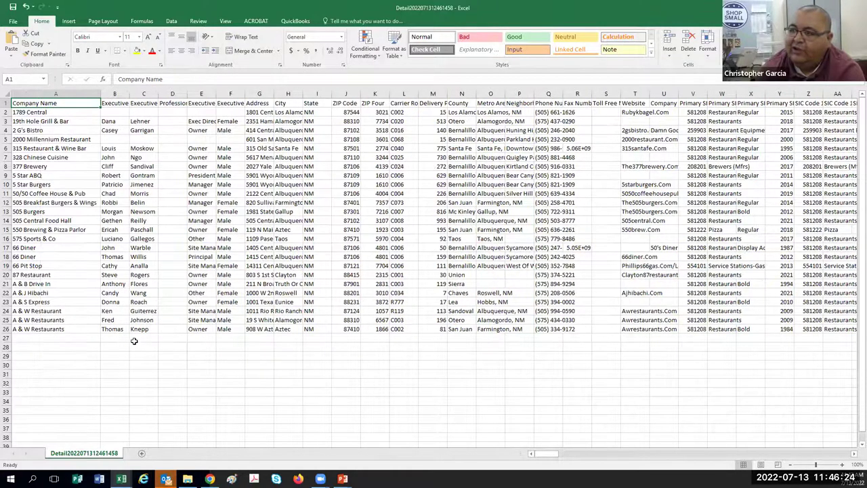
pyautogui.doubleClick(129, 93)
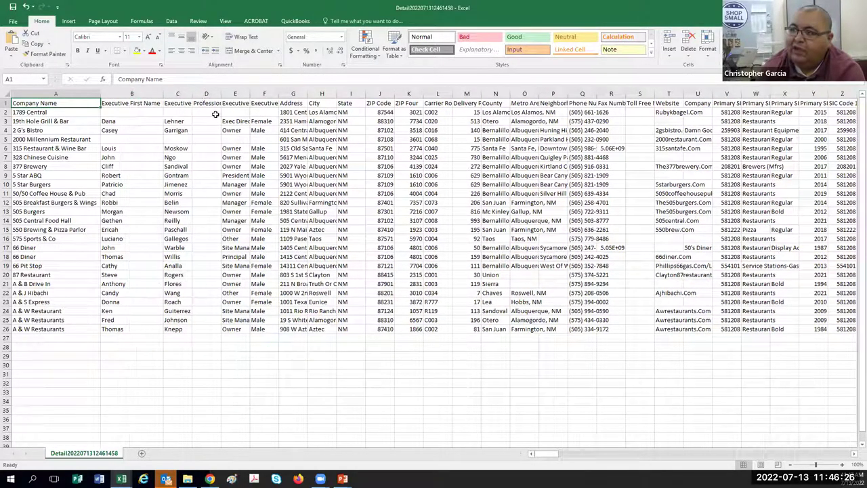
pyautogui.doubleClick(193, 95)
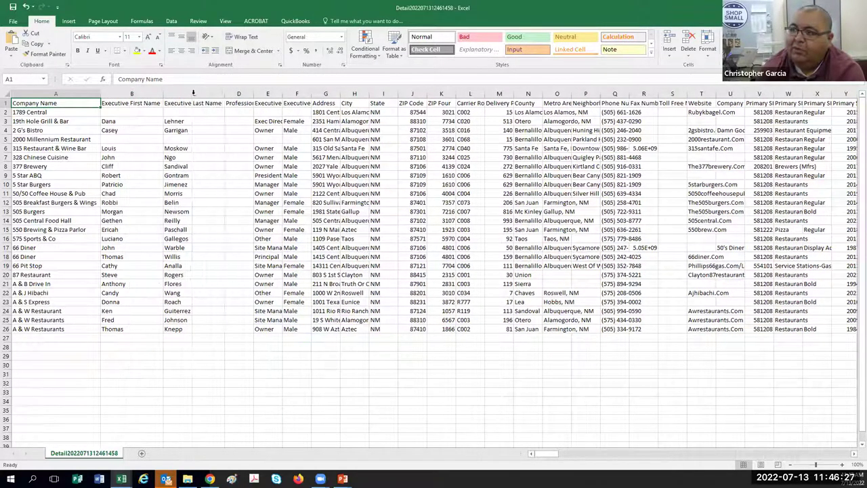
pyautogui.click(286, 93)
pyautogui.doubleClick(282, 93)
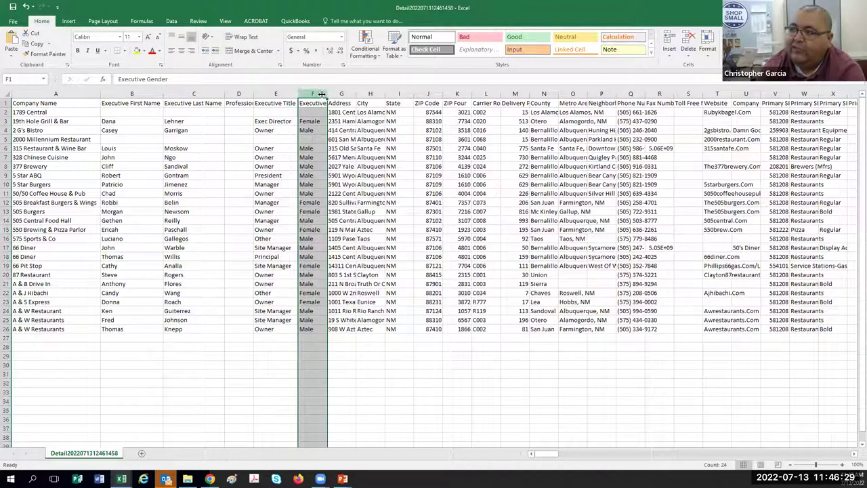
pyautogui.doubleClick(328, 93)
pyautogui.doubleClick(377, 93)
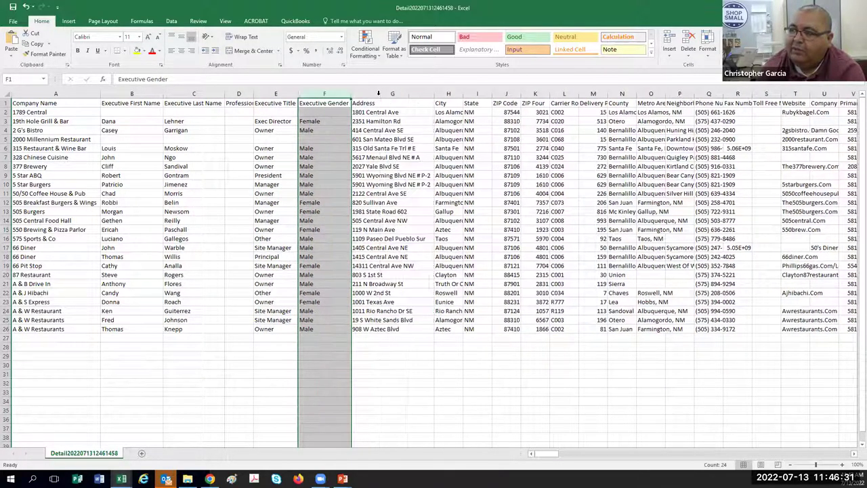
pyautogui.click(449, 93)
pyautogui.doubleClick(464, 93)
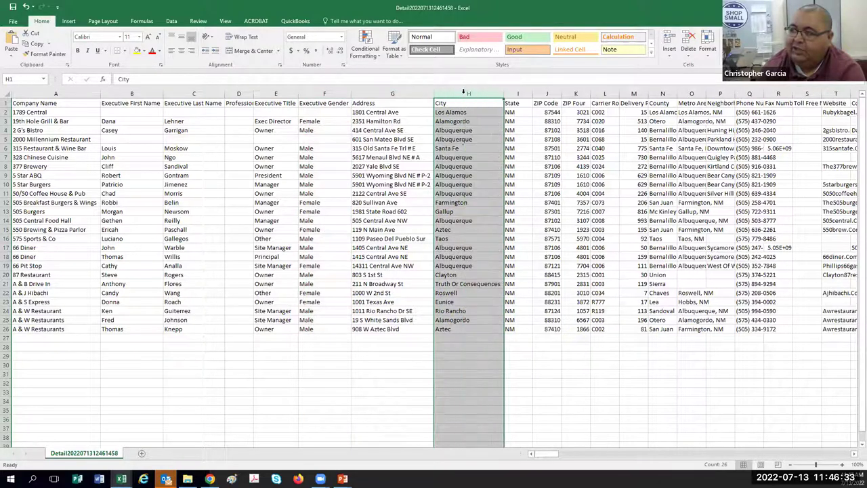
pyautogui.click(604, 355)
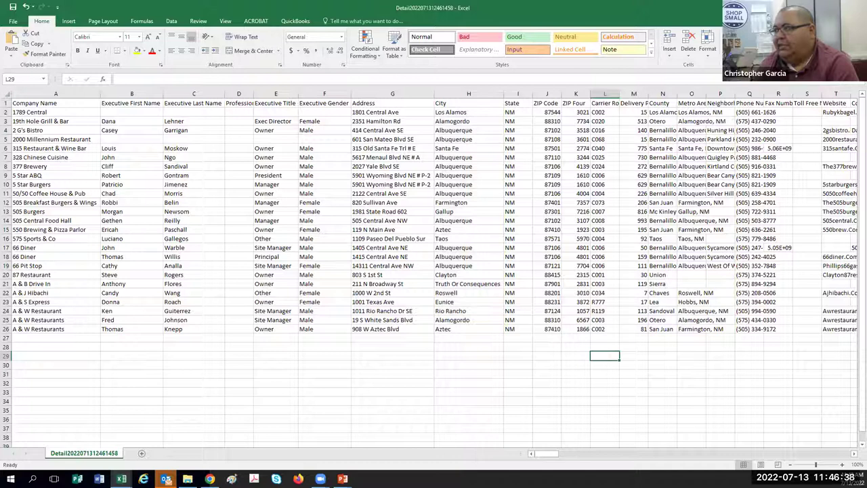
# Close the workbook without saving the changes and return from the download page to the results list.
pyautogui.hotkey('ctrl', 'w')
pyautogui.click(433, 249)
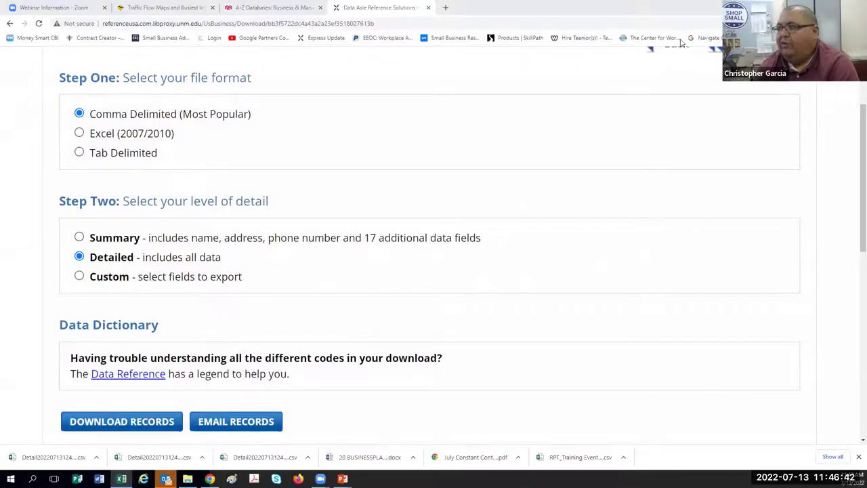
pyautogui.scroll(3, 846, 190)
pyautogui.click(671, 179)
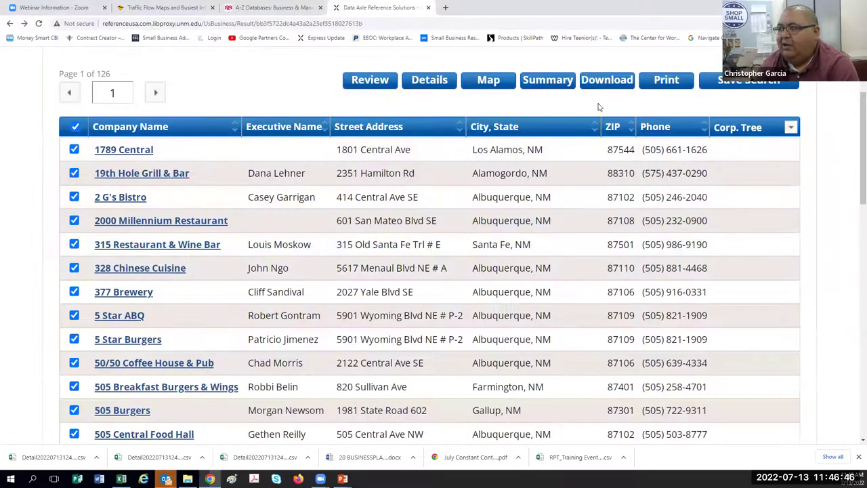
# Open the map of the New Mexico restaurant results and examine the tally by county.
pyautogui.click(488, 80)
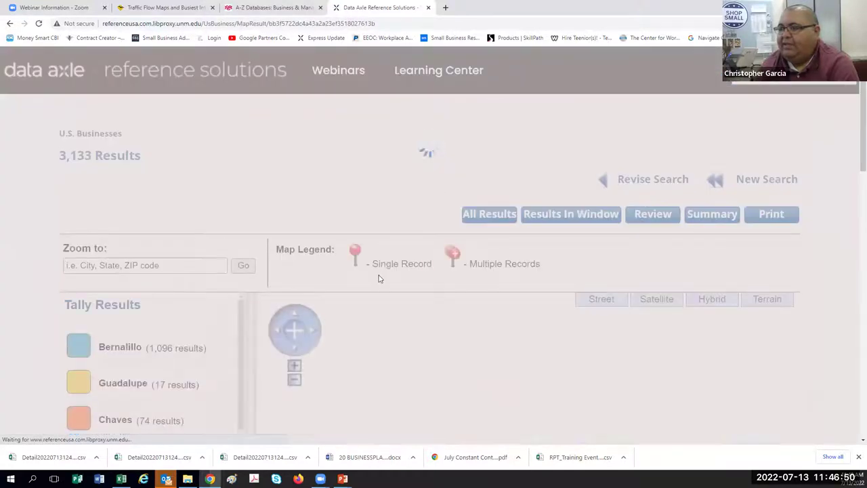
pyautogui.scroll(-2, 675, 359)
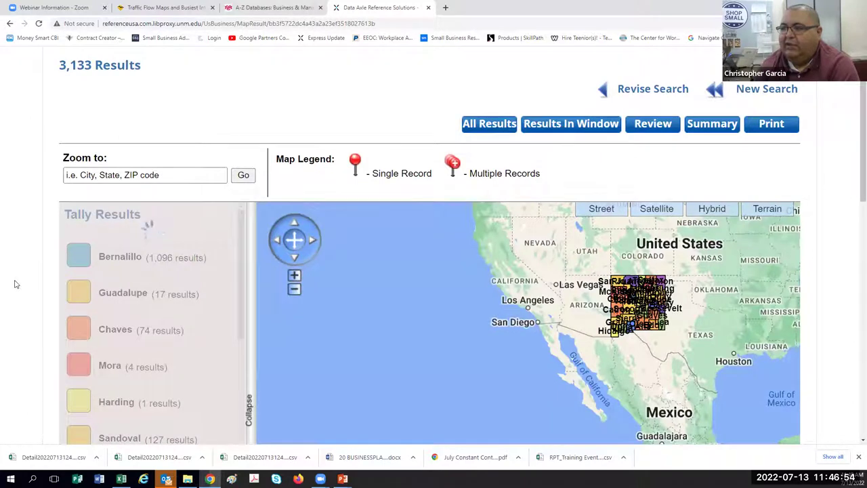
pyautogui.scroll(-6, 15, 284)
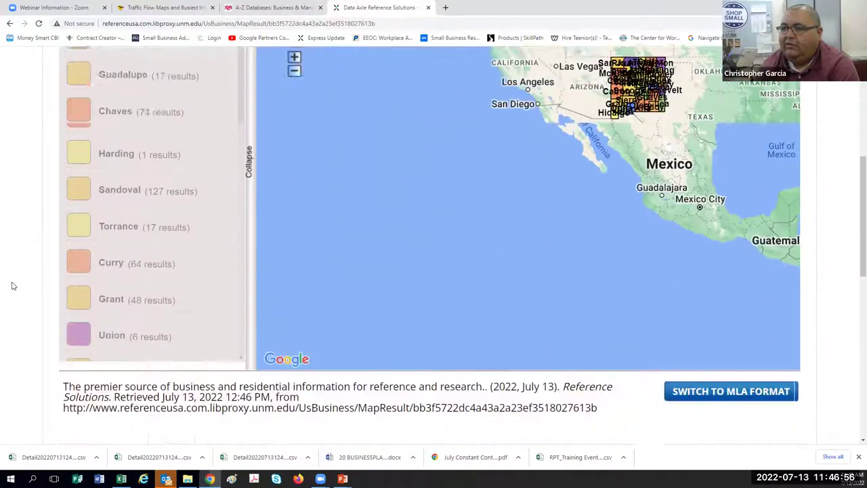
pyautogui.scroll(1, 97, 278)
pyautogui.scroll(-1, 182, 240)
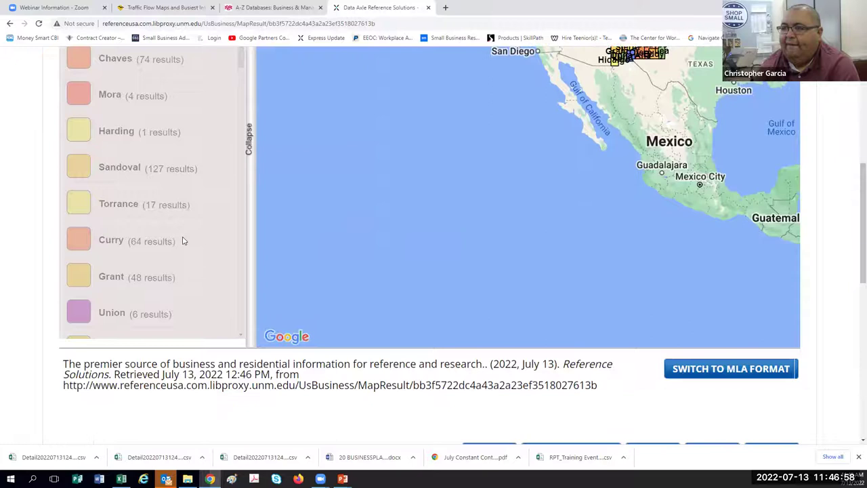
pyautogui.scroll(1, 182, 240)
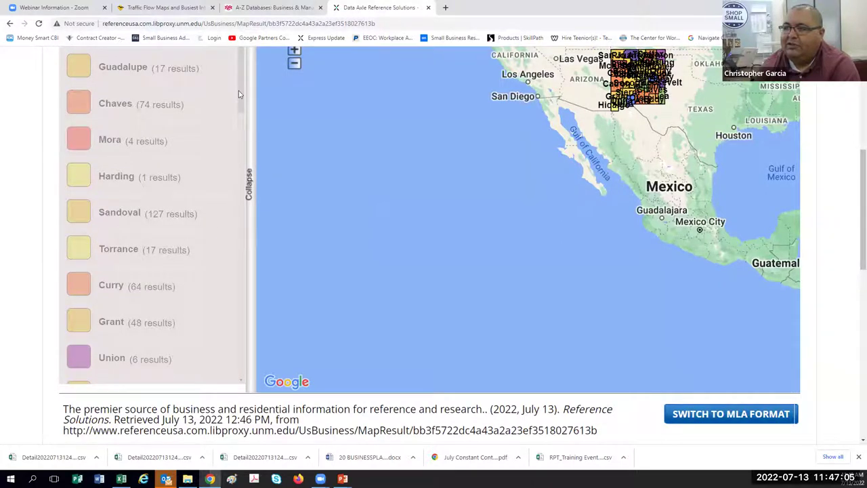
pyautogui.scroll(3, 213, 242)
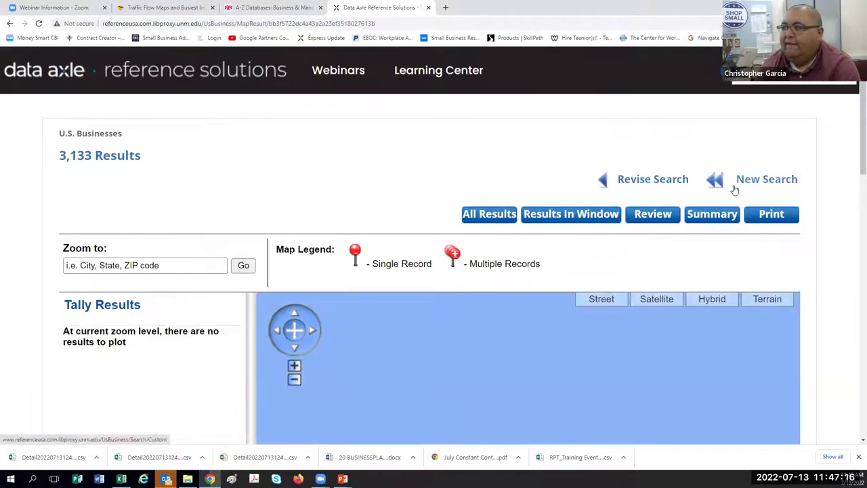
# Reopen the search criteria for revision and remove the selected restaurants NAICS code.
pyautogui.click(641, 181)
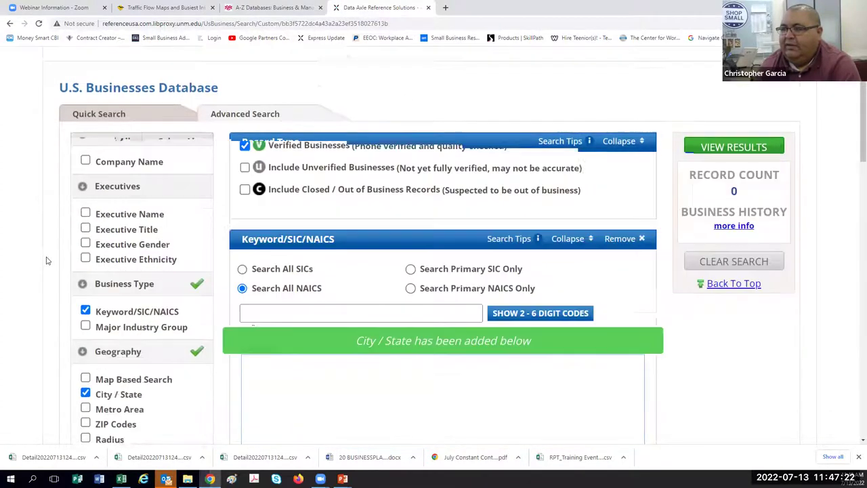
pyautogui.scroll(-5, 47, 260)
pyautogui.scroll(-3, 47, 260)
pyautogui.scroll(3, 48, 260)
pyautogui.doubleClick(352, 266)
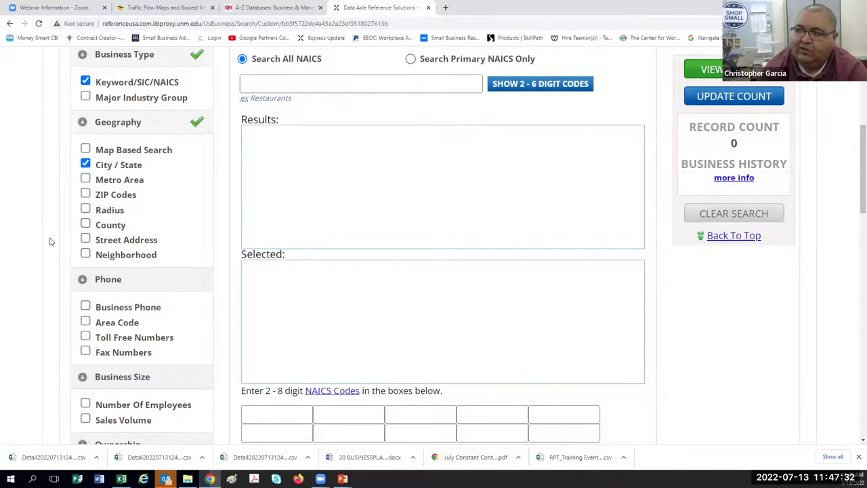
# Leave the U.S. Businesses search and return to the home page of available databases.
pyautogui.scroll(5, 49, 241)
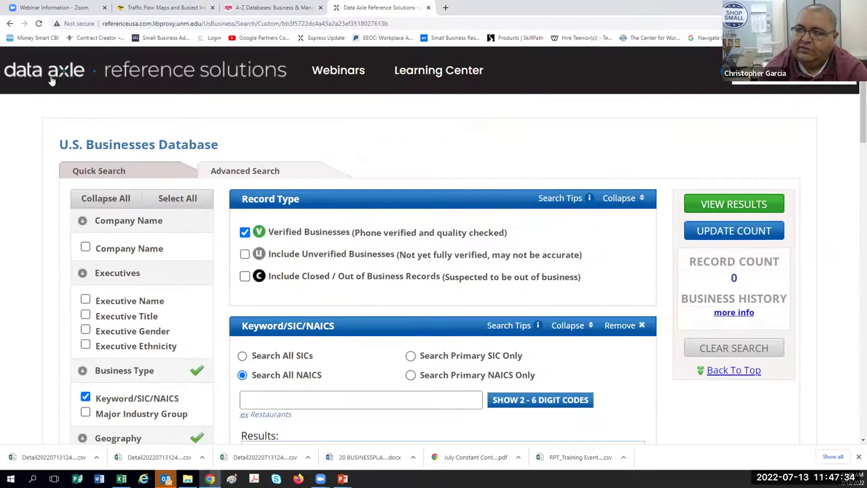
pyautogui.click(51, 79)
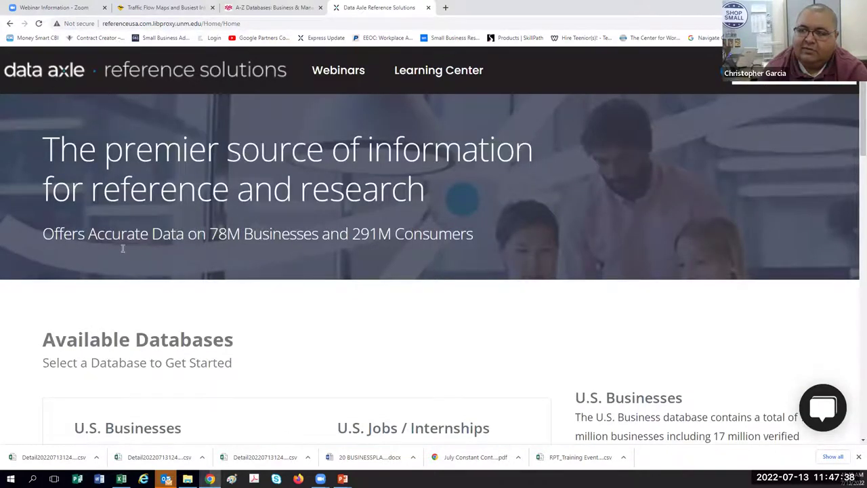
# Open the U.S. Consumers / Lifestyles database in its advanced search.
pyautogui.scroll(-5, 123, 248)
pyautogui.click(243, 239)
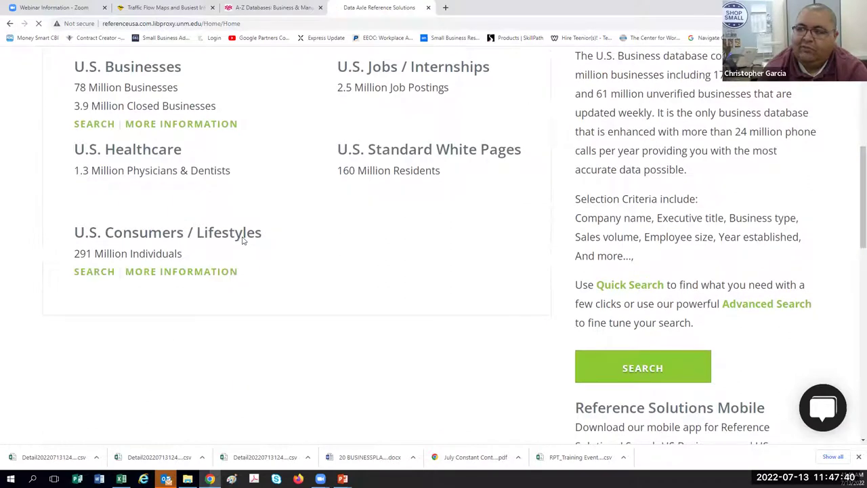
pyautogui.click(248, 174)
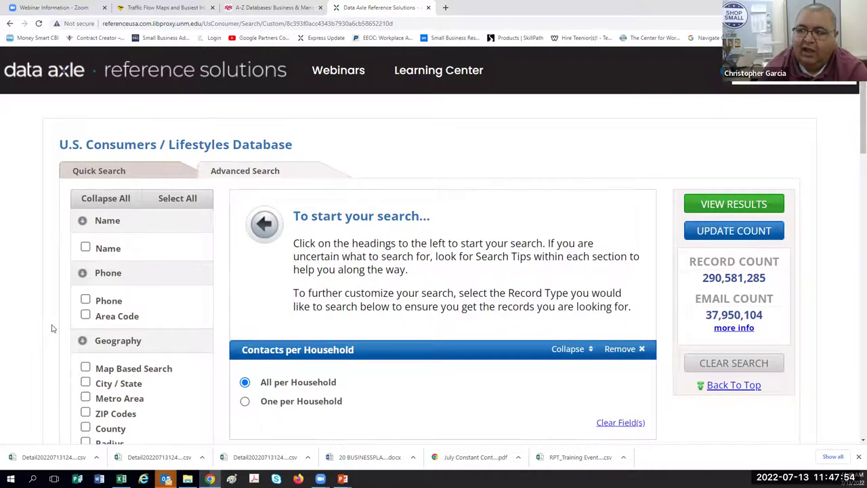
# Restrict the consumer search to ZIP code 87111, removing the City / State criterion.
pyautogui.scroll(-3, 52, 329)
pyautogui.scroll(1, 53, 329)
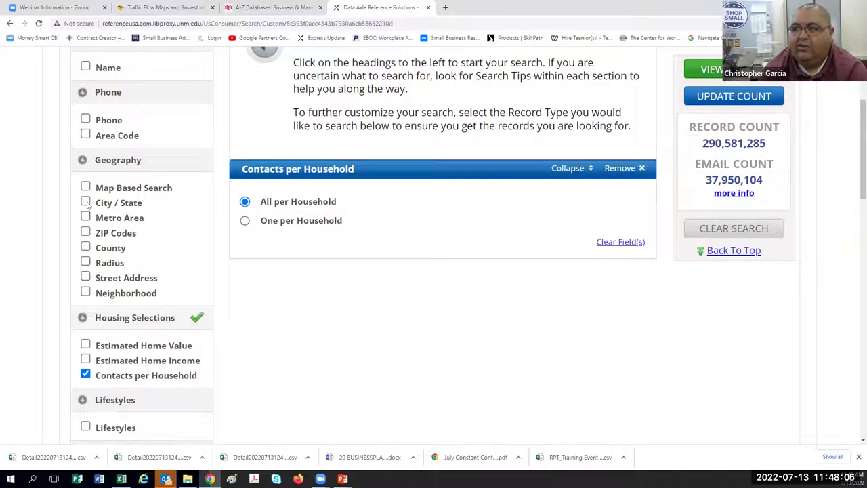
pyautogui.click(85, 232)
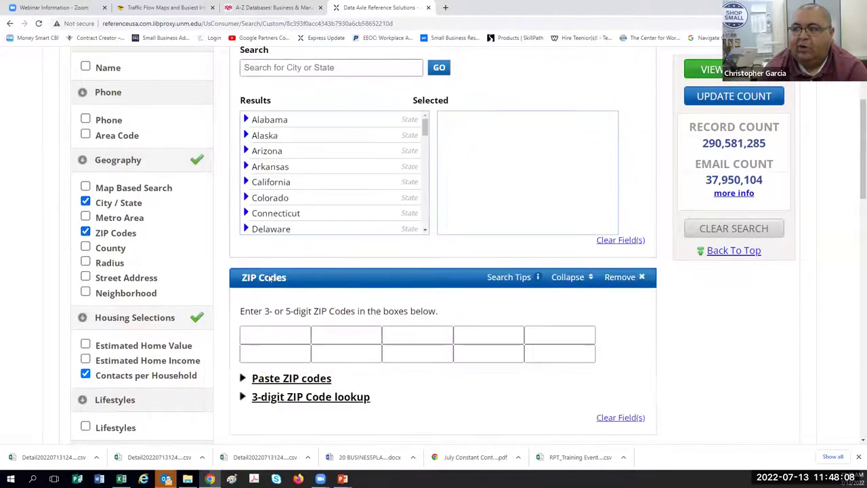
pyautogui.scroll(2, 340, 175)
pyautogui.click(633, 155)
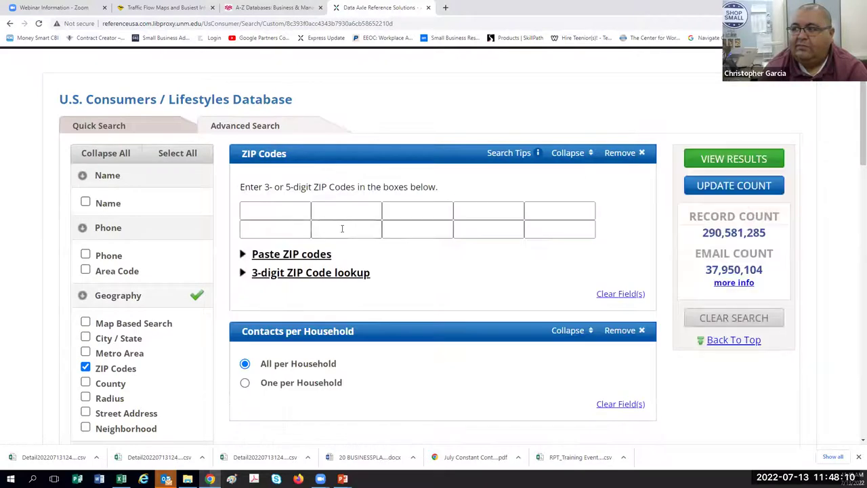
pyautogui.click(274, 209)
pyautogui.write('87111')
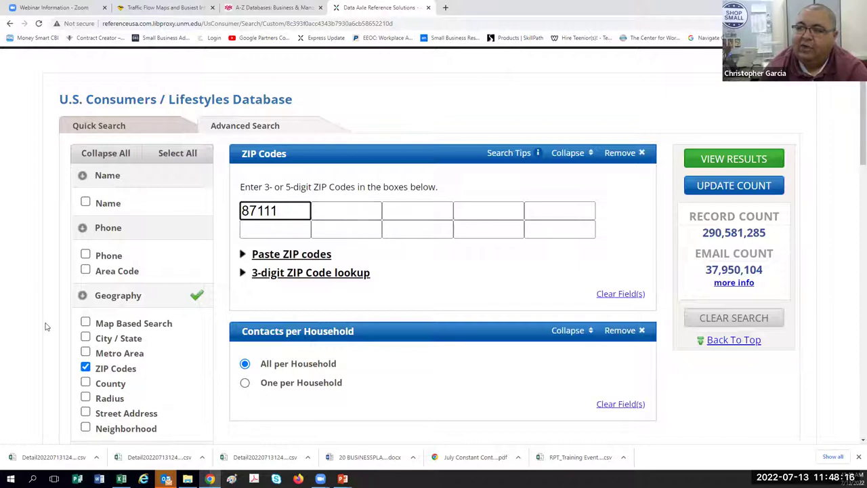
# Add the Estimated Home Income criterion and select the brackets from $100,000 - $124,999 through $250,000 - $299,999.
pyautogui.scroll(-3, 45, 326)
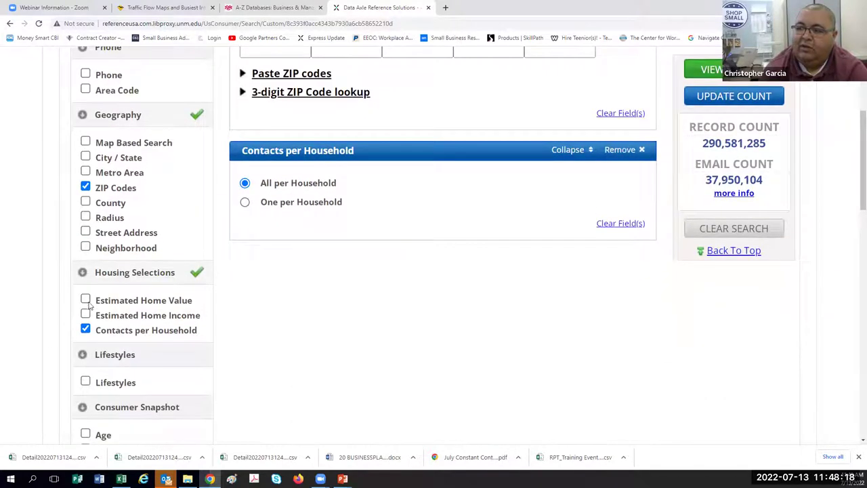
pyautogui.click(85, 314)
pyautogui.moveTo(420, 216); pyautogui.dragTo(319, 264)
pyautogui.scroll(2, 298, 254)
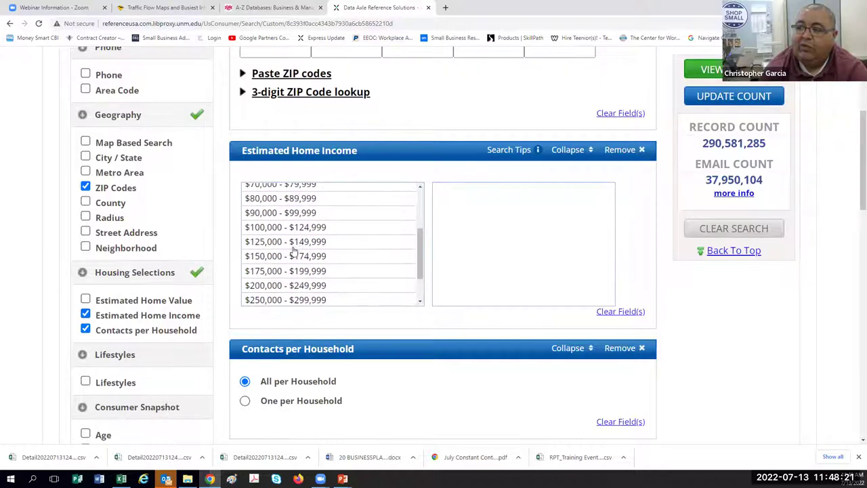
pyautogui.click(279, 230)
pyautogui.click(268, 244)
pyautogui.click(269, 257)
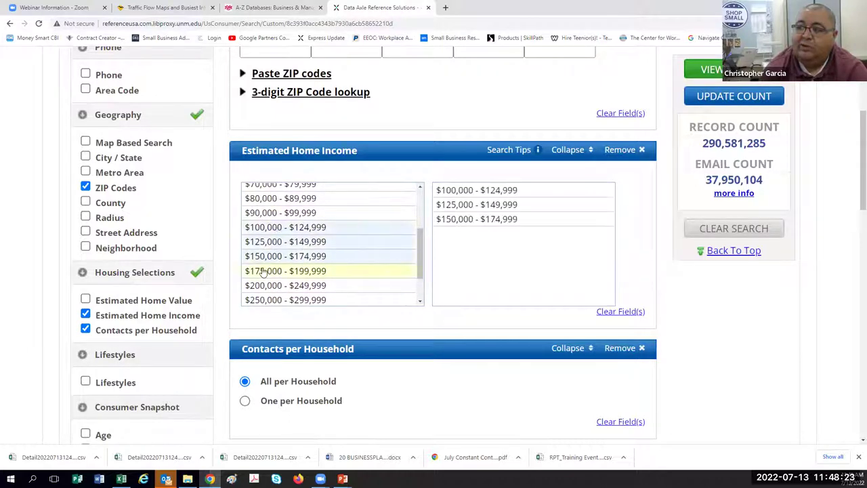
pyautogui.click(266, 272)
pyautogui.click(263, 287)
pyautogui.click(264, 299)
# Include the income brackets from $300,000 - $399,999 through $500,000 Plus and limit contacts to one per household.
pyautogui.scroll(-2, 303, 271)
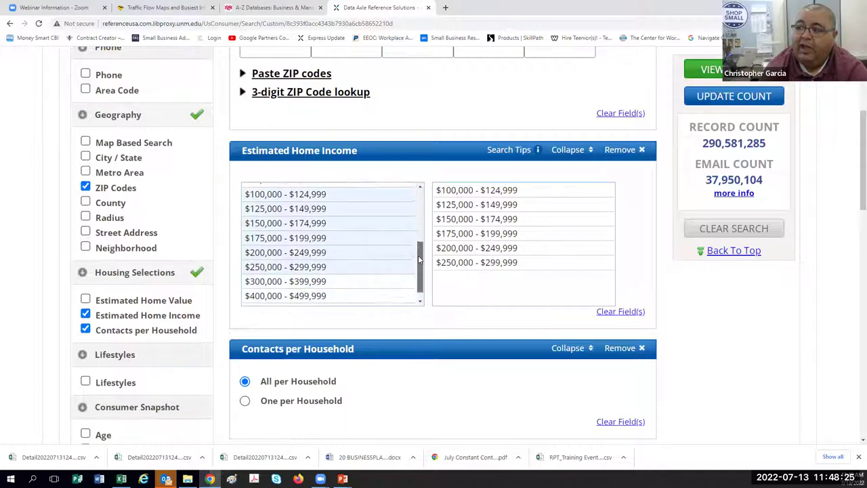
pyautogui.click(303, 270)
pyautogui.click(292, 284)
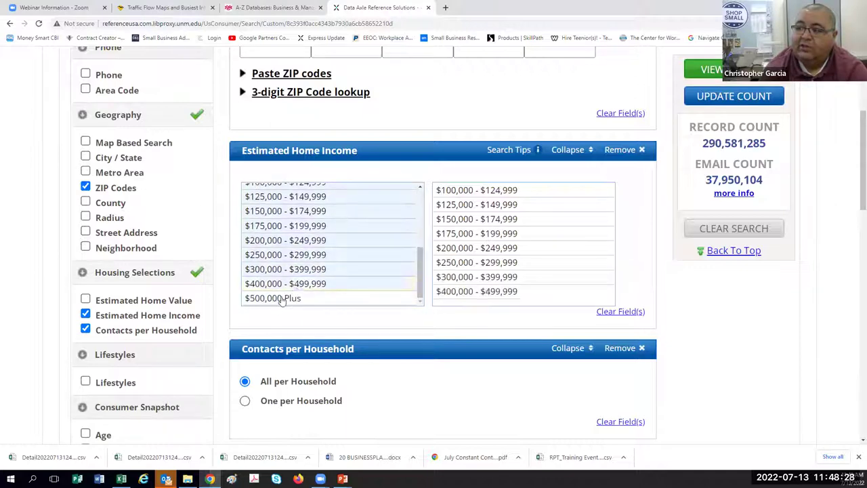
pyautogui.click(281, 298)
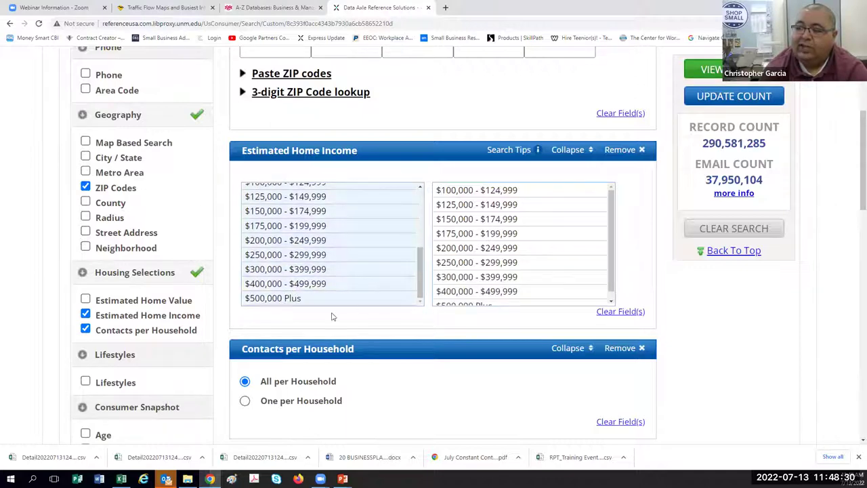
pyautogui.click(271, 404)
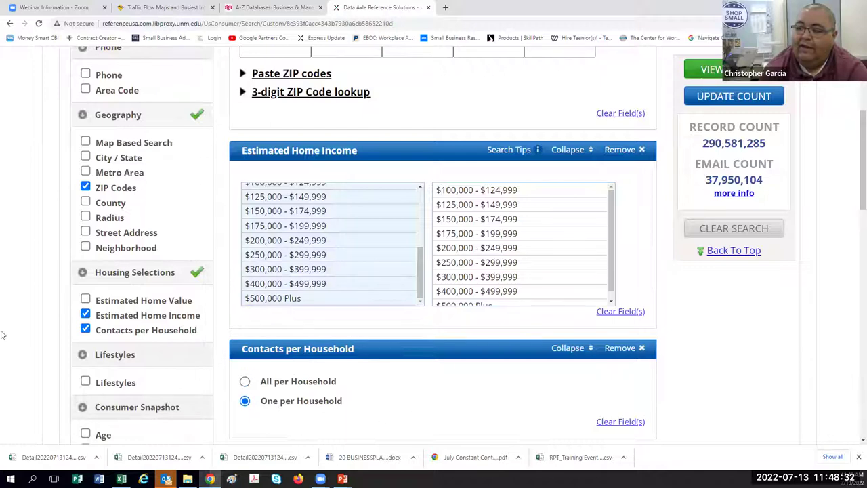
# Add the Lifestyles criterion and expand the Collectibles and Apparel / Fashion / Beauty categories to examine their options.
pyautogui.scroll(-2, 61, 349)
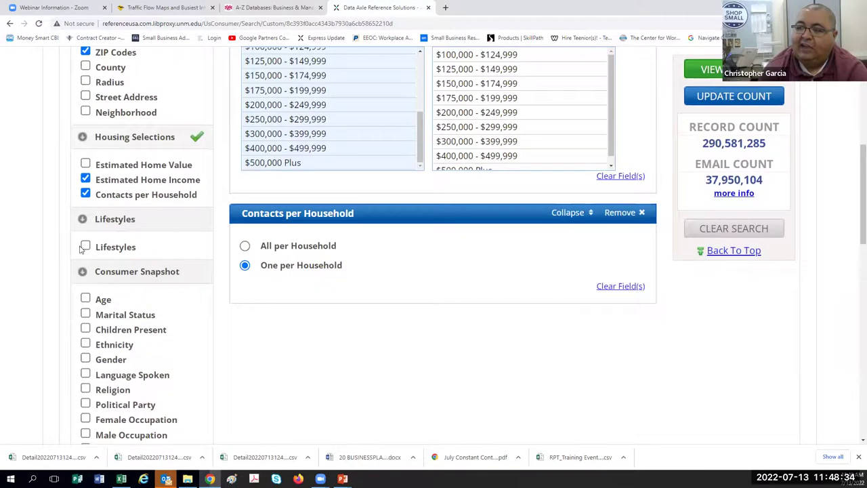
pyautogui.click(84, 248)
pyautogui.scroll(-3, 441, 373)
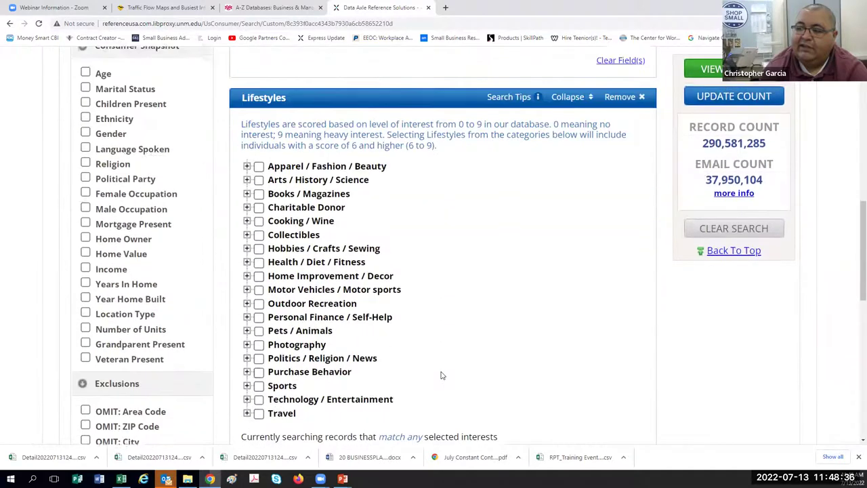
pyautogui.click(247, 235)
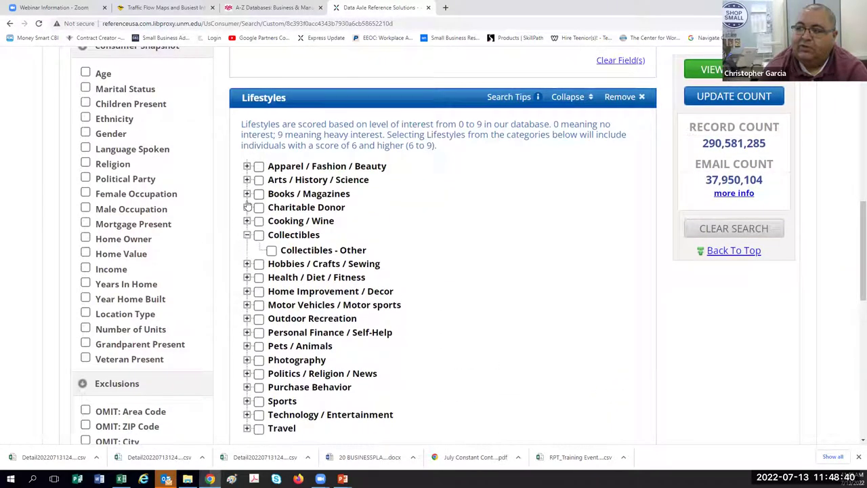
pyautogui.click(246, 165)
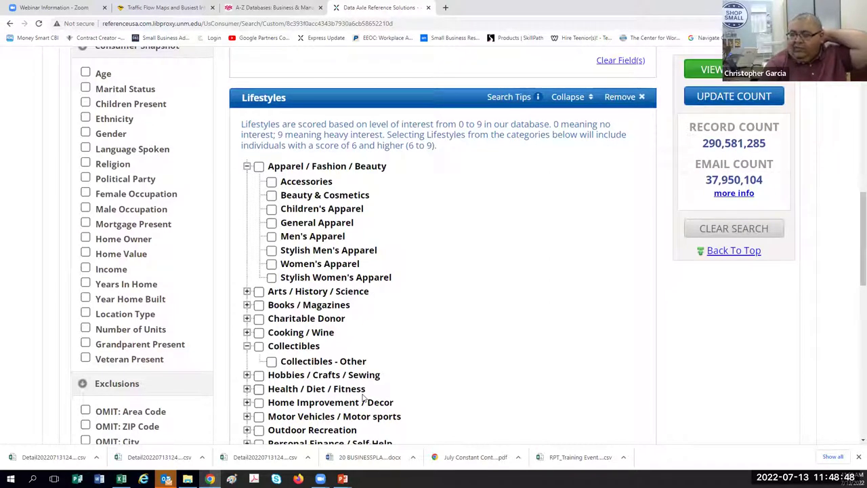
# Update the record count and look through the list of consumers matching the ZIP code and income criteria.
pyautogui.scroll(3, 363, 401)
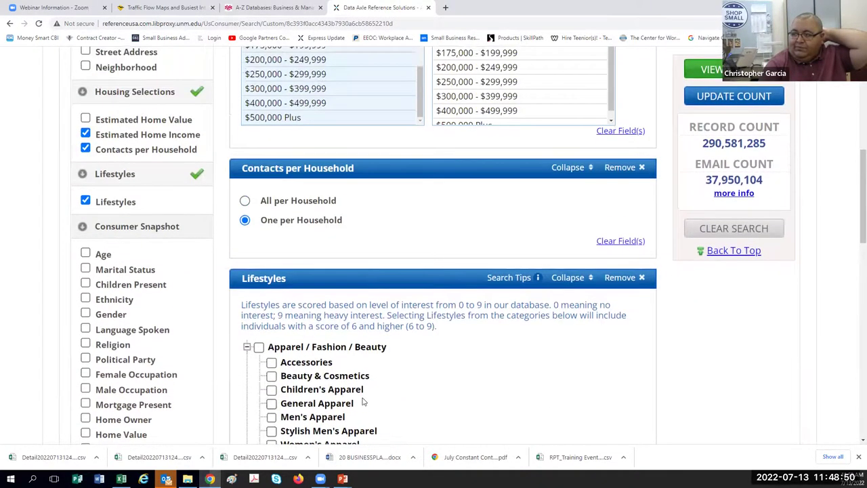
pyautogui.click(717, 98)
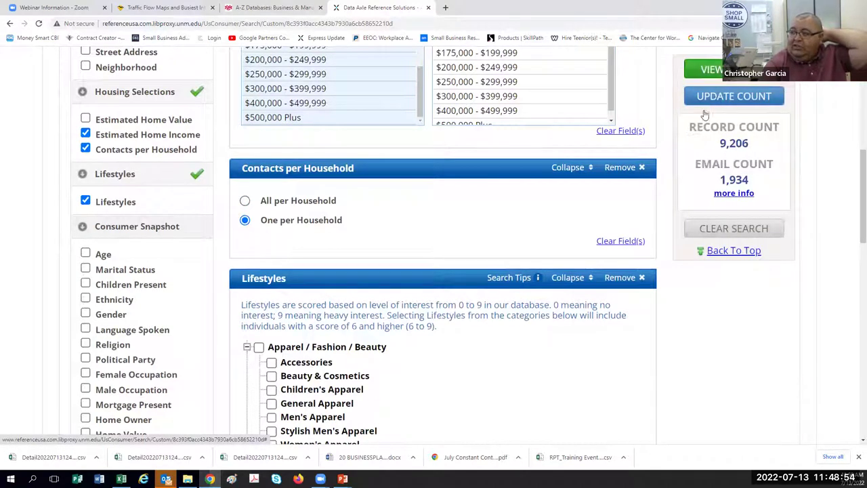
pyautogui.scroll(2, 531, 268)
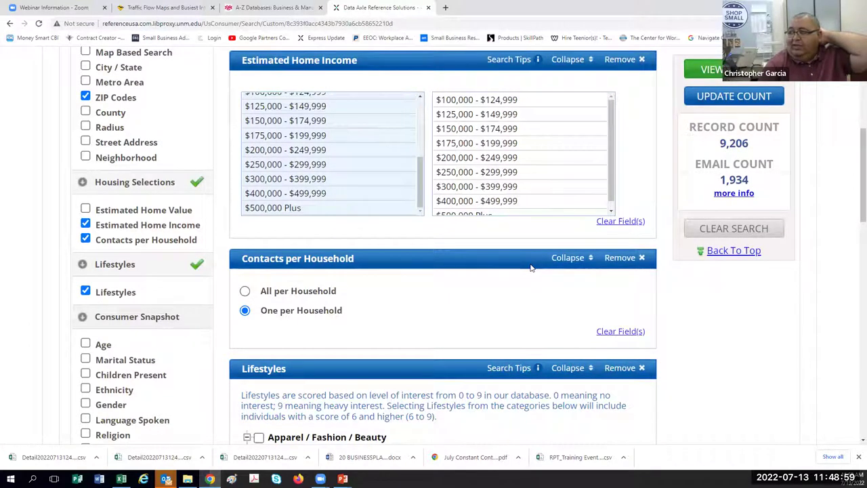
pyautogui.click(736, 79)
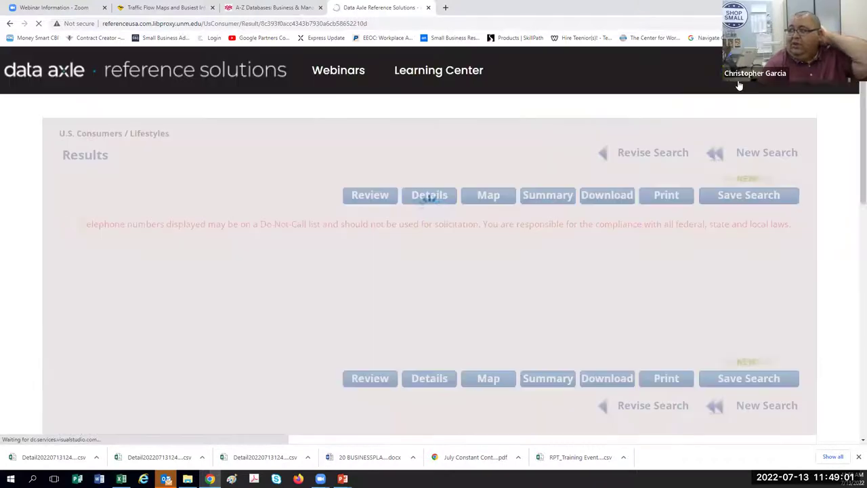
pyautogui.scroll(-5, 205, 294)
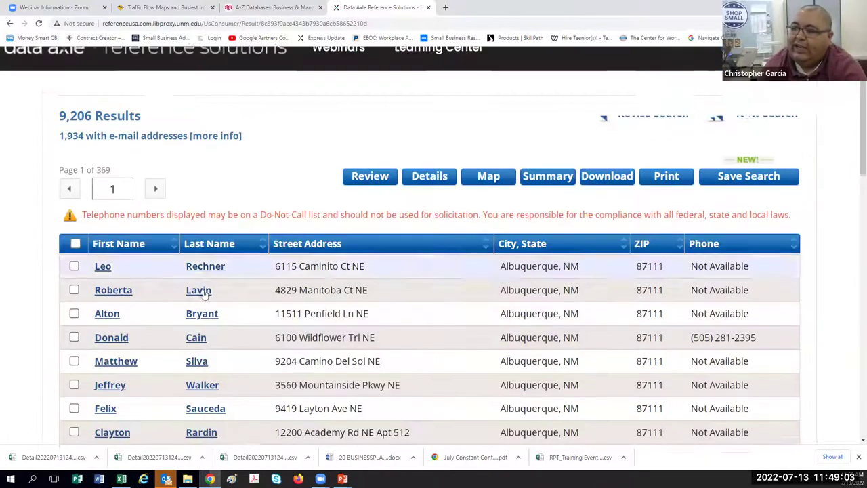
pyautogui.scroll(-3, 203, 293)
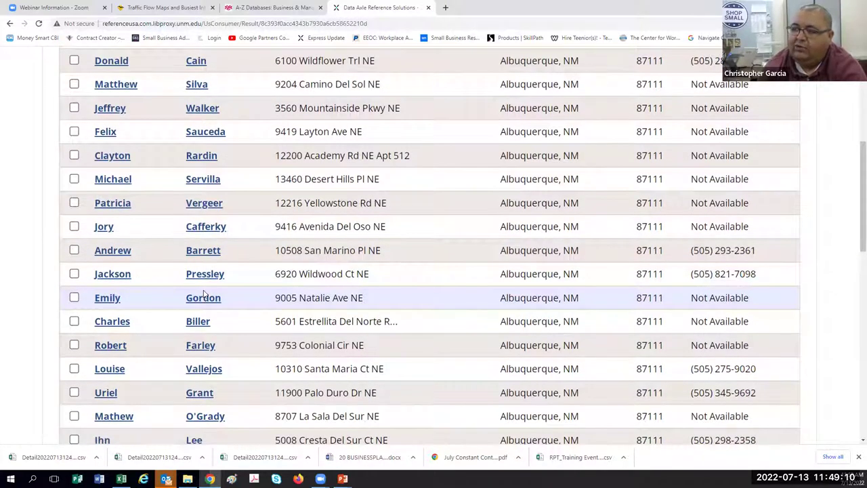
pyautogui.scroll(5, 203, 294)
pyautogui.scroll(2, 203, 293)
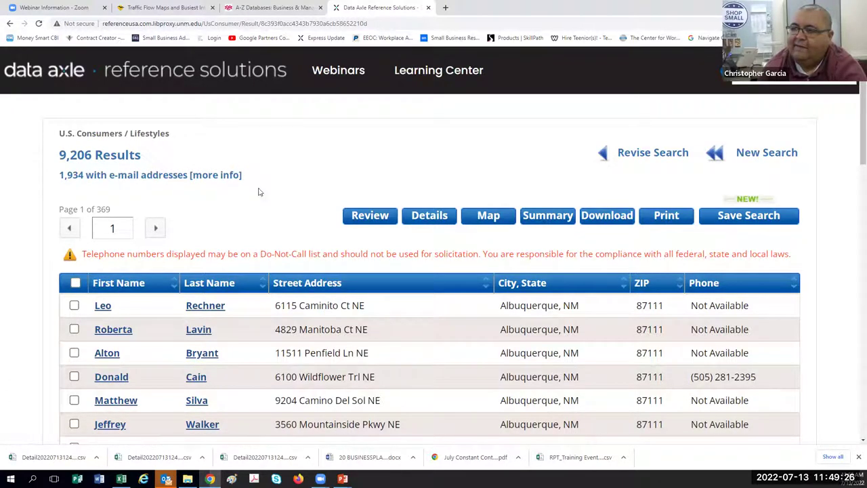
# Reopen the consumer search criteria for revision and remove the ZIP Codes criterion.
pyautogui.click(644, 161)
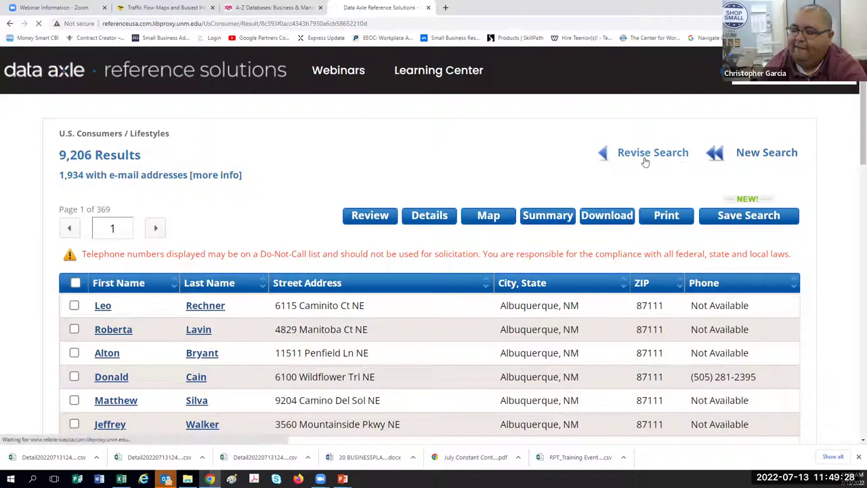
pyautogui.scroll(-2, 288, 298)
pyautogui.scroll(-1, 285, 296)
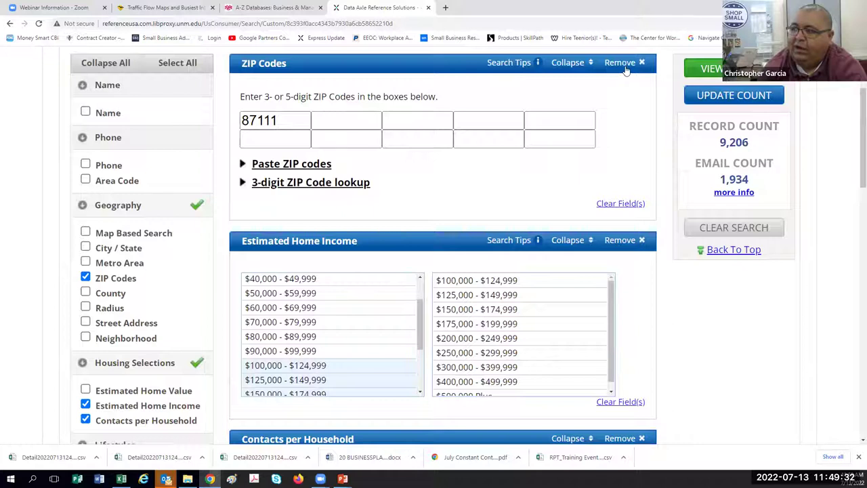
pyautogui.click(623, 64)
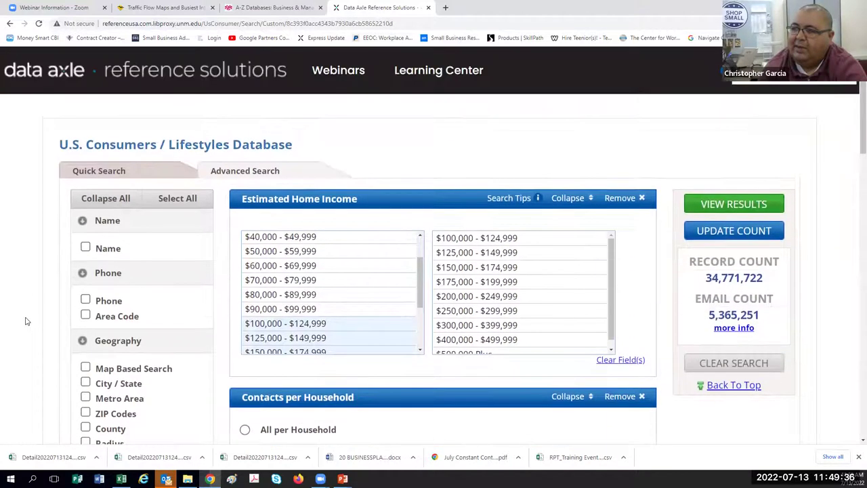
# Add Santa Fe, NM as the City / State criterion and view the results with the count updated.
pyautogui.scroll(-2, 27, 325)
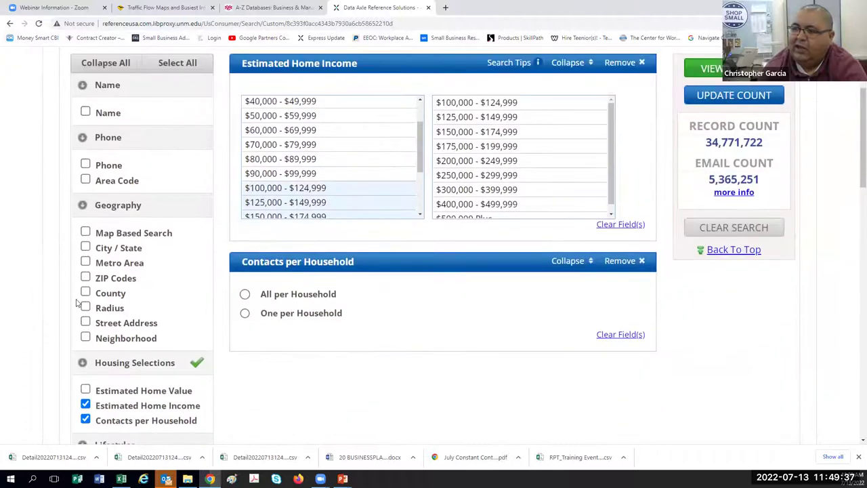
pyautogui.click(86, 248)
pyautogui.click(326, 113)
pyautogui.write('Santa Fe')
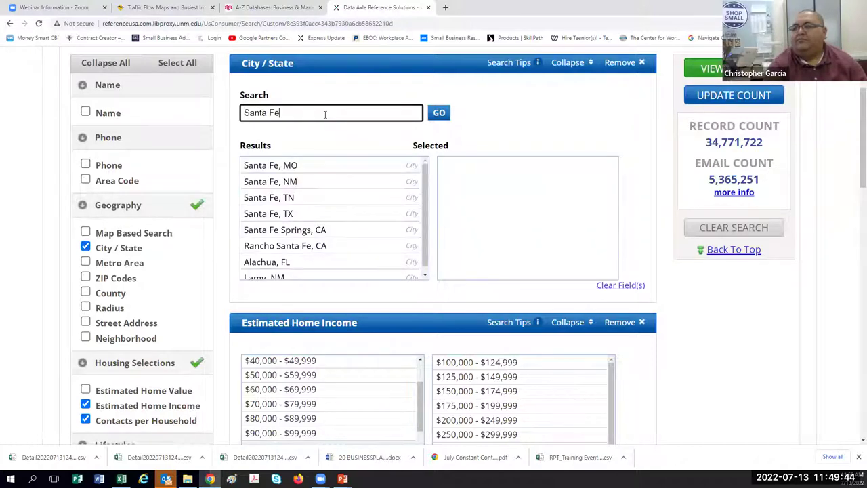
pyautogui.click(278, 187)
pyautogui.click(278, 187)
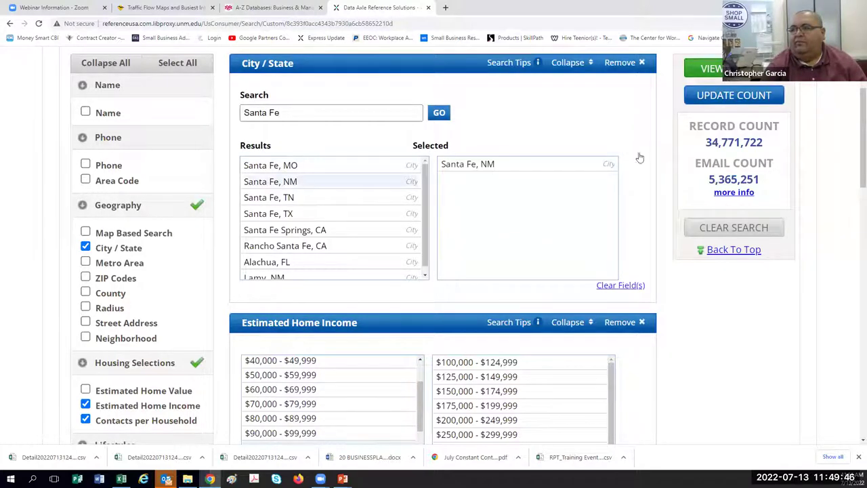
pyautogui.click(711, 95)
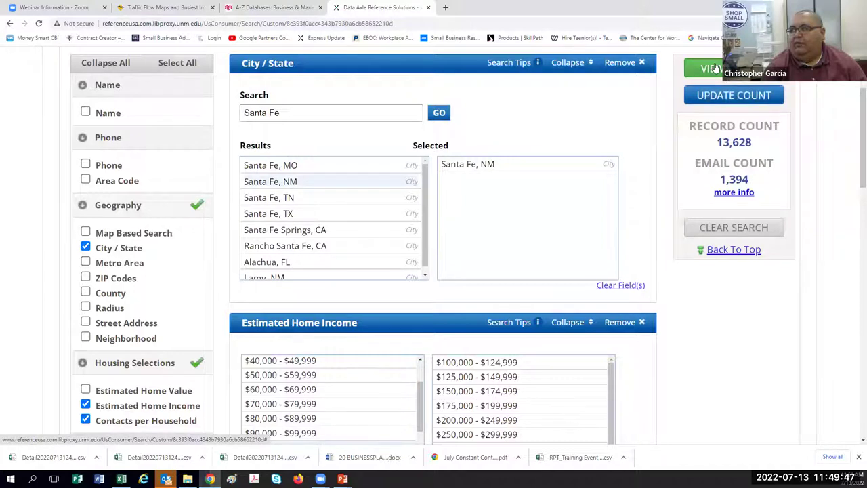
pyautogui.click(714, 68)
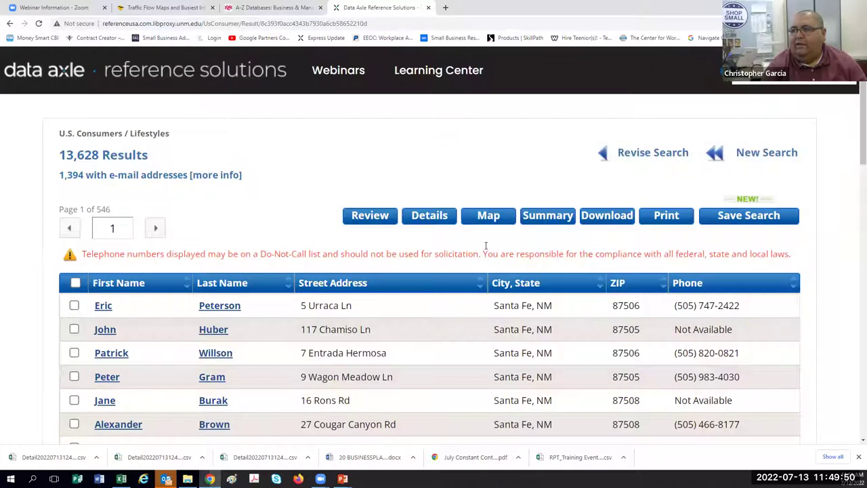
# Open the data summary of the Santa Fe consumer results and choose Estimated Home Income as the chart comparison.
pyautogui.click(547, 216)
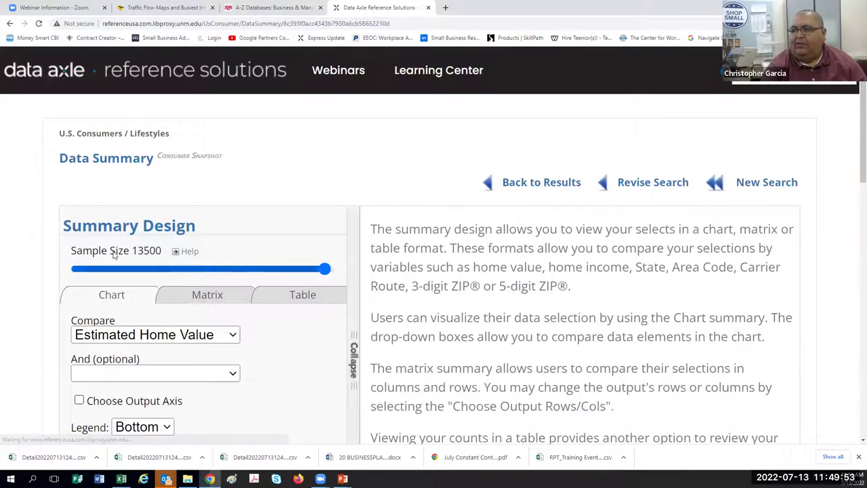
pyautogui.scroll(-2, 88, 365)
pyautogui.click(233, 154)
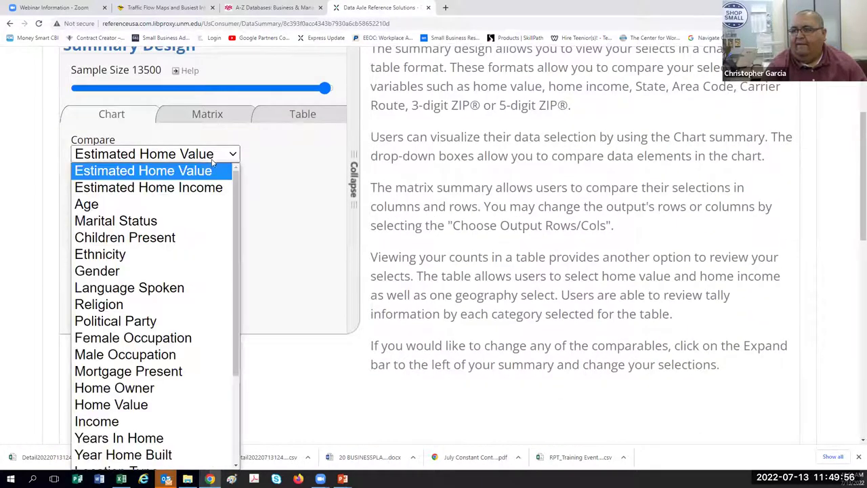
pyautogui.click(195, 185)
# Generate a table summary of the consumer records by 5 digit ZIP and view the count for each ZIP code.
pyautogui.click(286, 116)
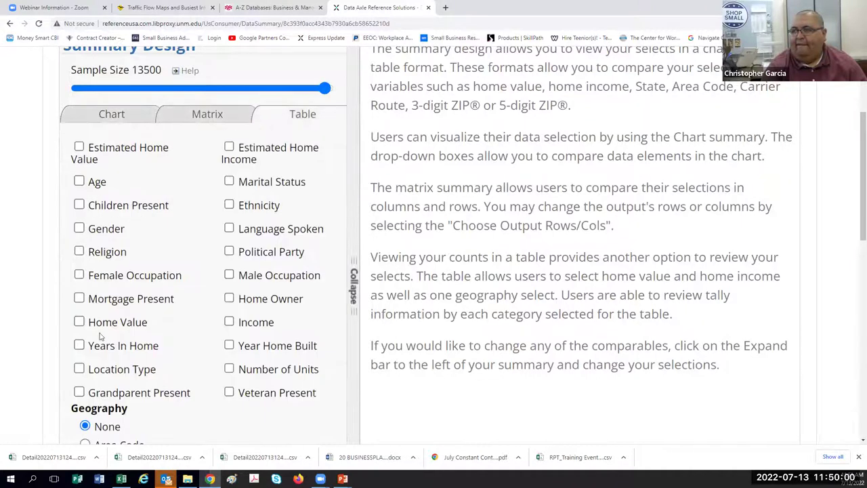
pyautogui.scroll(-3, 98, 325)
pyautogui.click(85, 282)
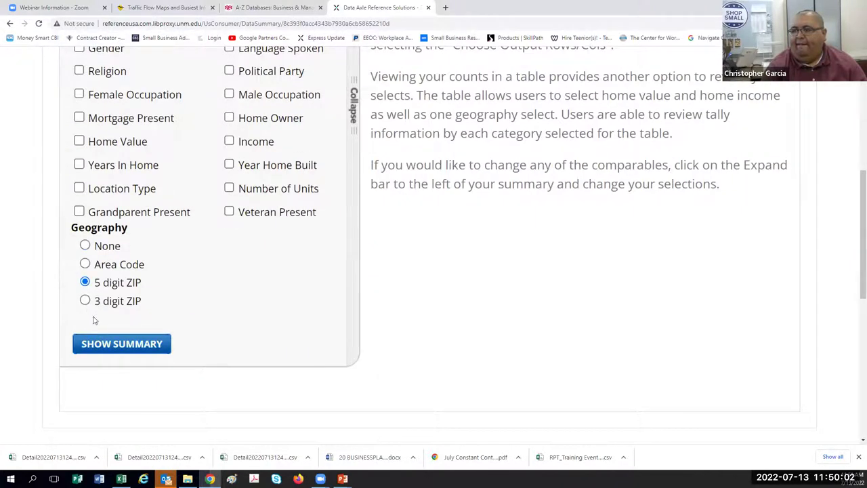
pyautogui.click(107, 345)
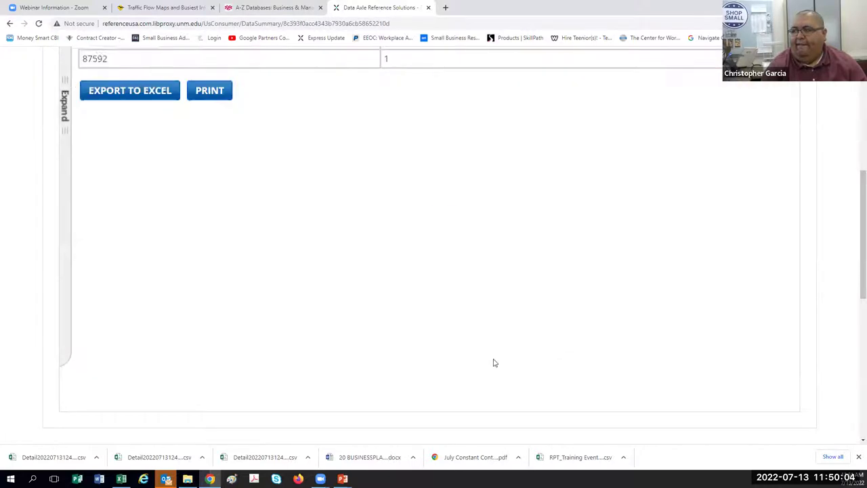
pyautogui.scroll(4, 492, 362)
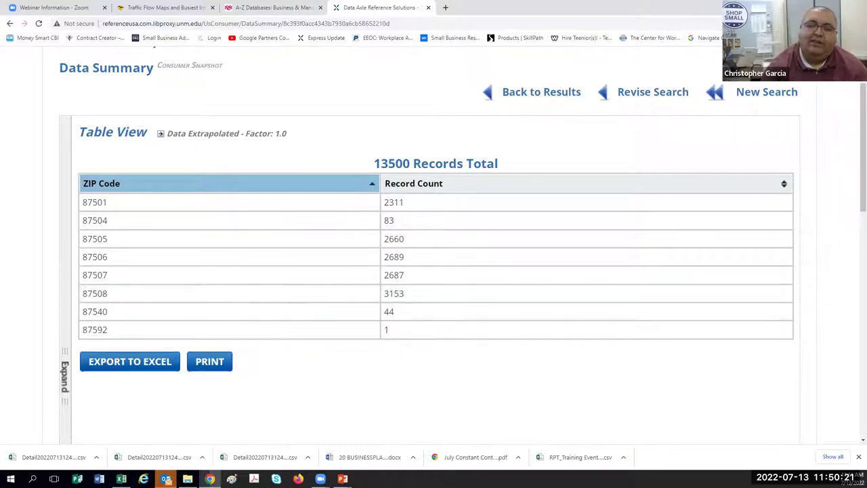
# Close the Data Axle page and open Google Trends from the Market Research slide in the presentation.
pyautogui.click(428, 7)
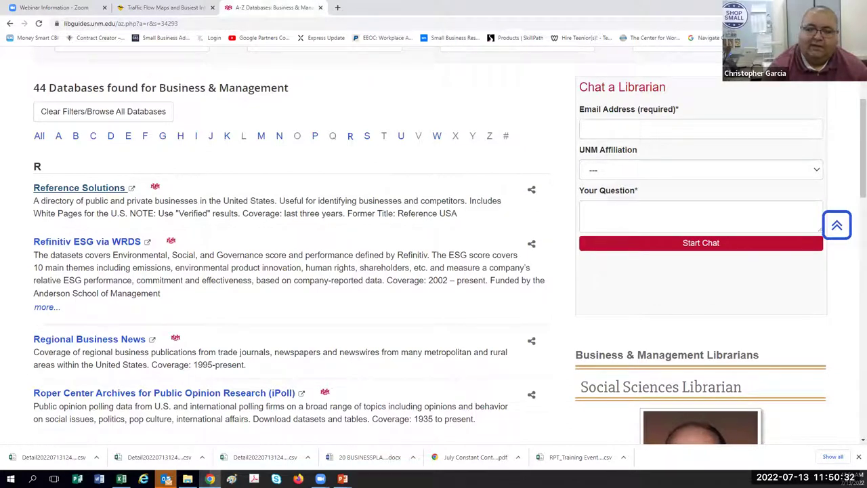
pyautogui.hotkey('alt', 'Tab')
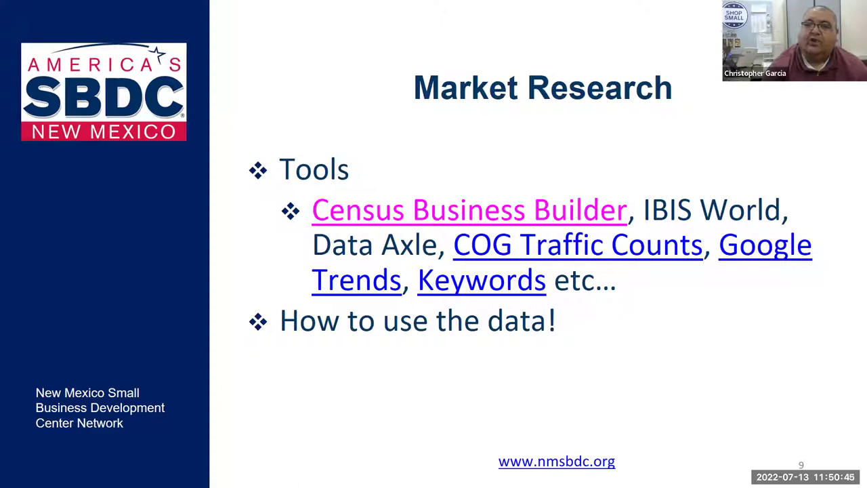
pyautogui.click(351, 280)
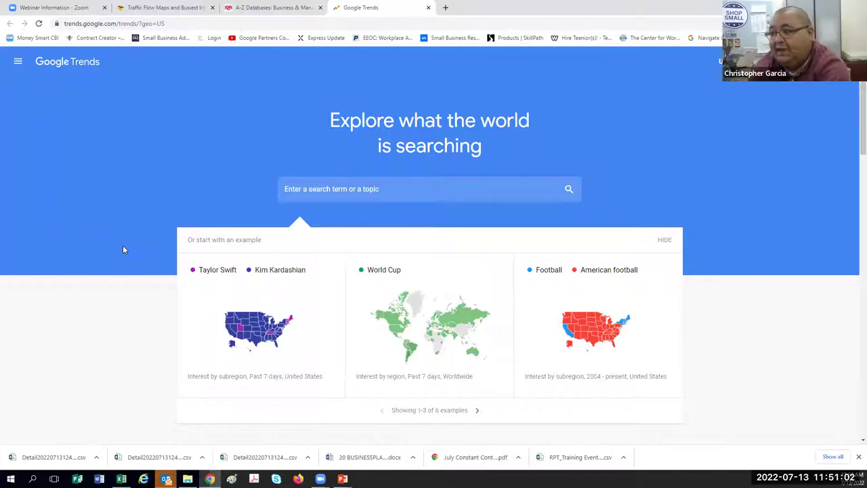
# Search Google Trends for the term "Dolls".
pyautogui.scroll(-2, 123, 249)
pyautogui.scroll(2, 131, 261)
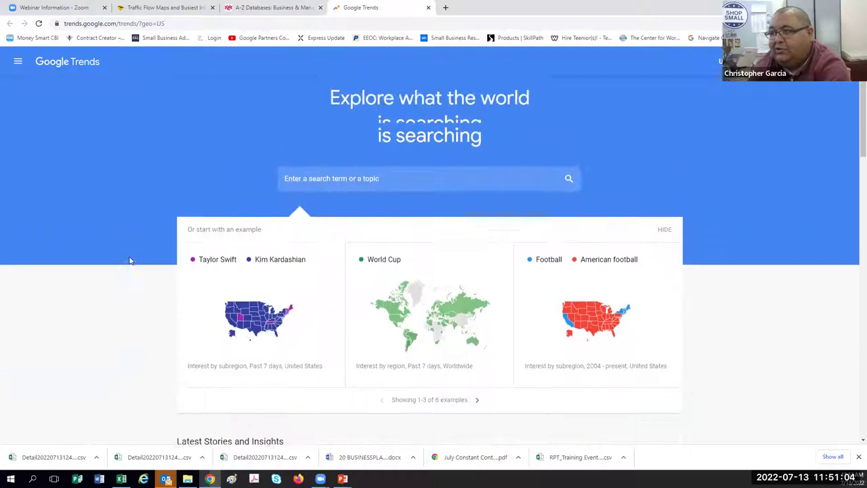
pyautogui.click(372, 189)
pyautogui.write('Dolls')
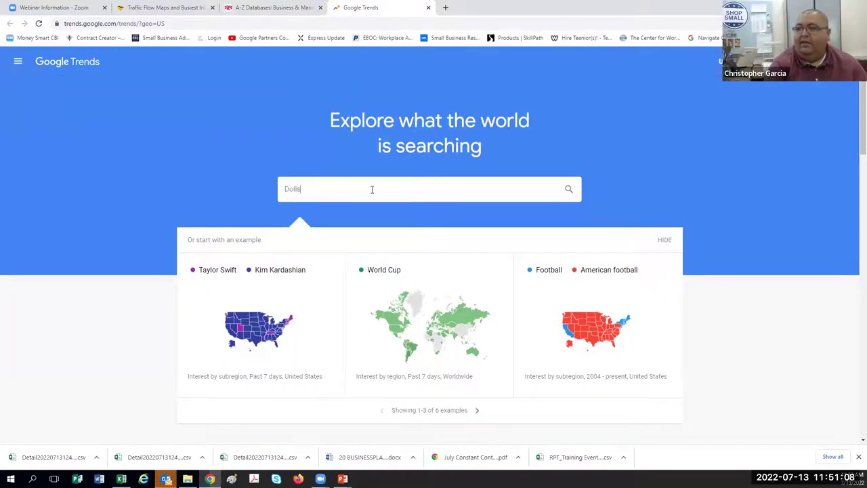
pyautogui.press('Return')
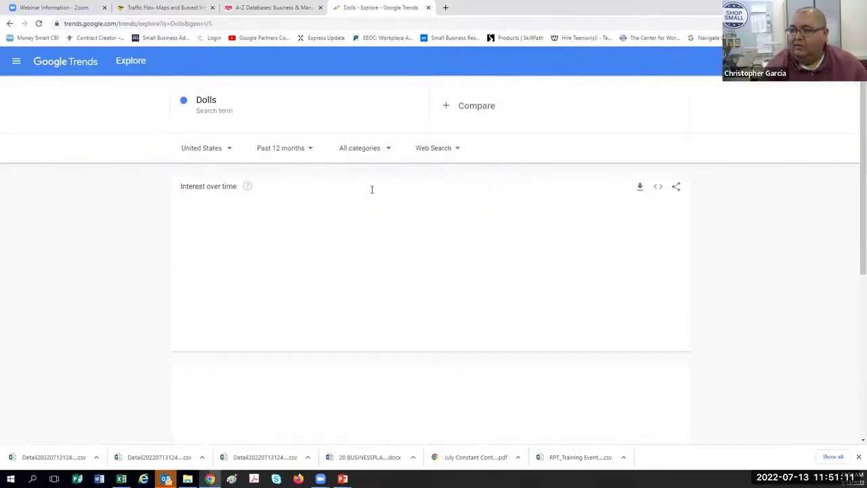
# Review the Dolls results for interest over time, interest by subregion, related topics and related queries.
pyautogui.scroll(-4, 76, 304)
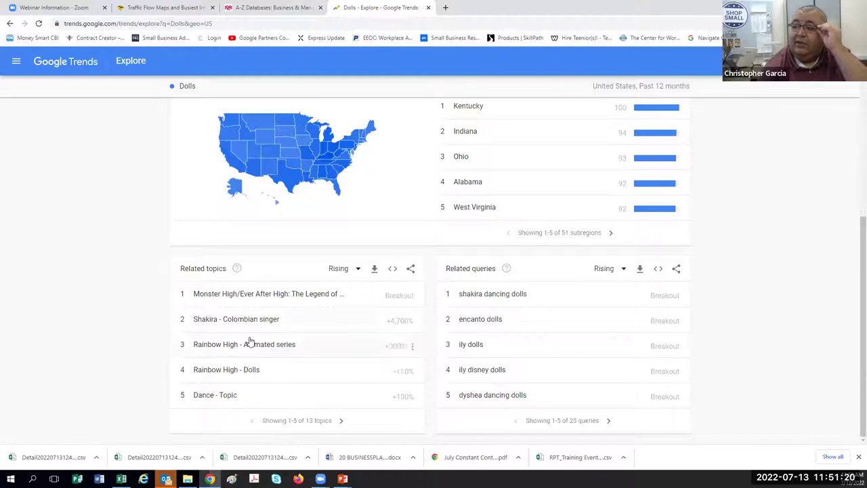
pyautogui.scroll(5, 413, 276)
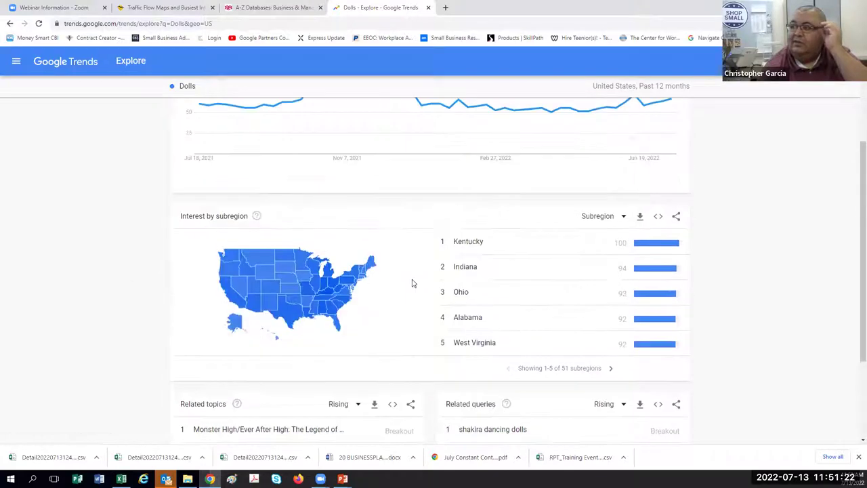
pyautogui.scroll(-3, 374, 337)
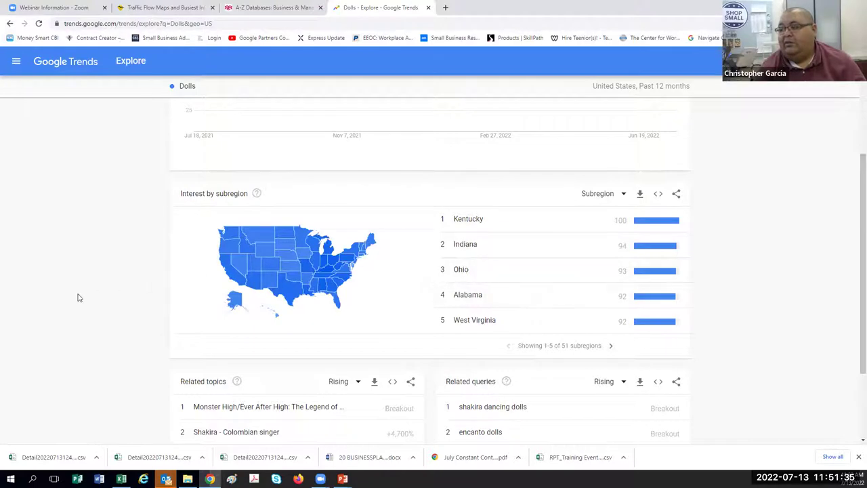
pyautogui.scroll(-2, 79, 297)
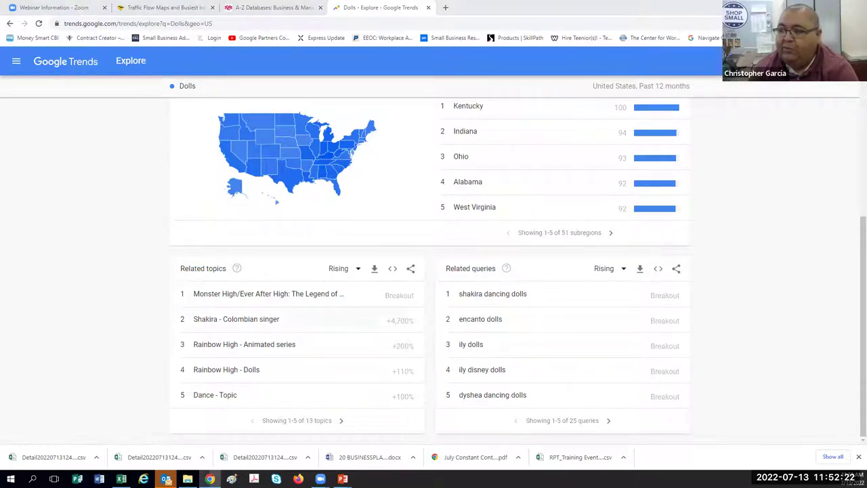
pyautogui.scroll(5, 111, 291)
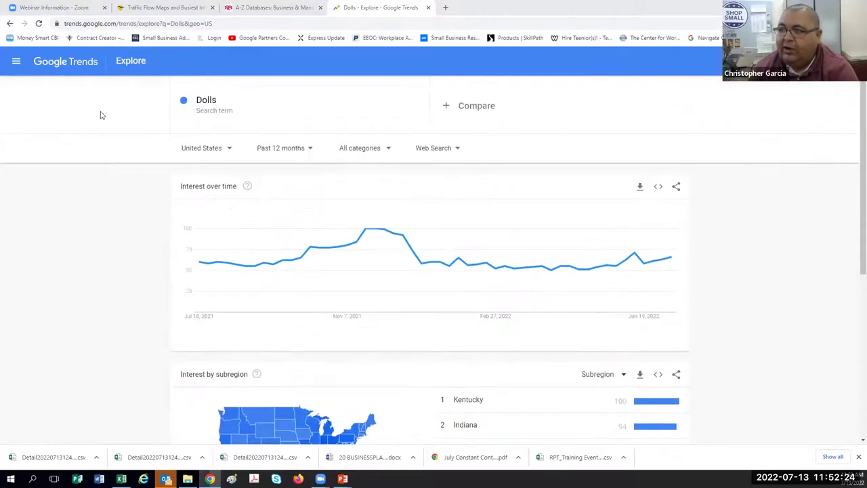
# Return to the Google Trends home page and look through its stories, trending searches and Year in Search sections.
pyautogui.click(16, 61)
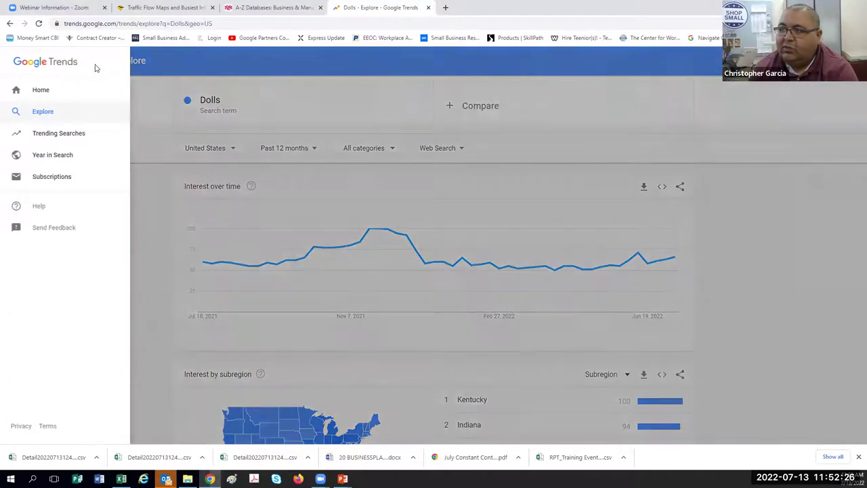
pyautogui.click(61, 90)
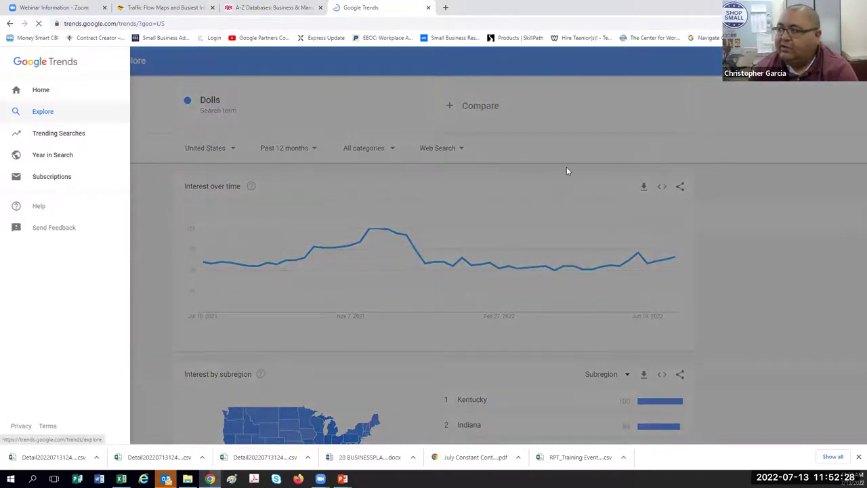
pyautogui.scroll(-6, 186, 244)
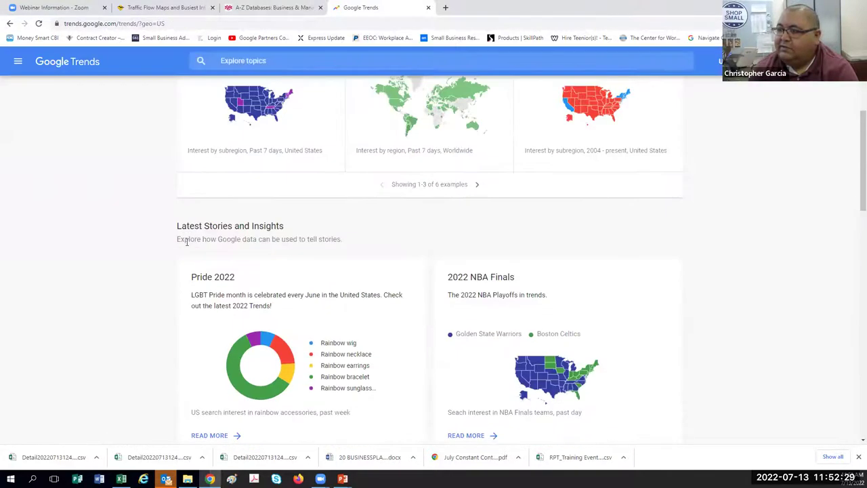
pyautogui.scroll(-7, 186, 244)
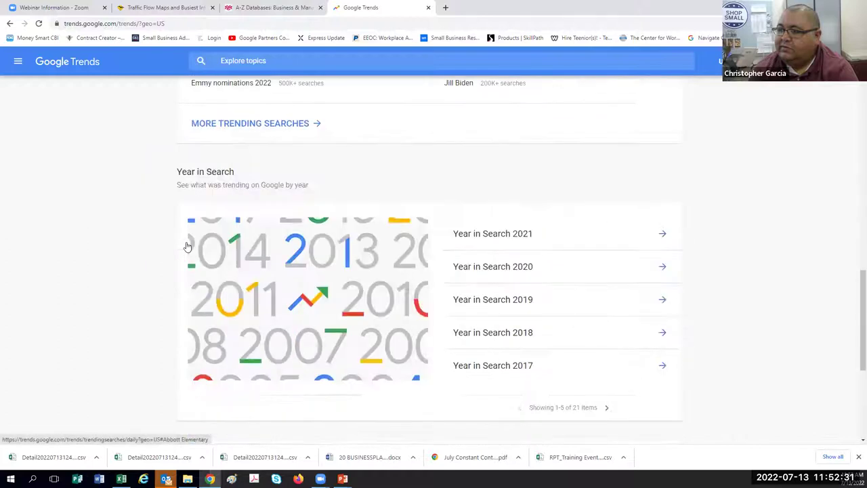
pyautogui.scroll(-3, 187, 245)
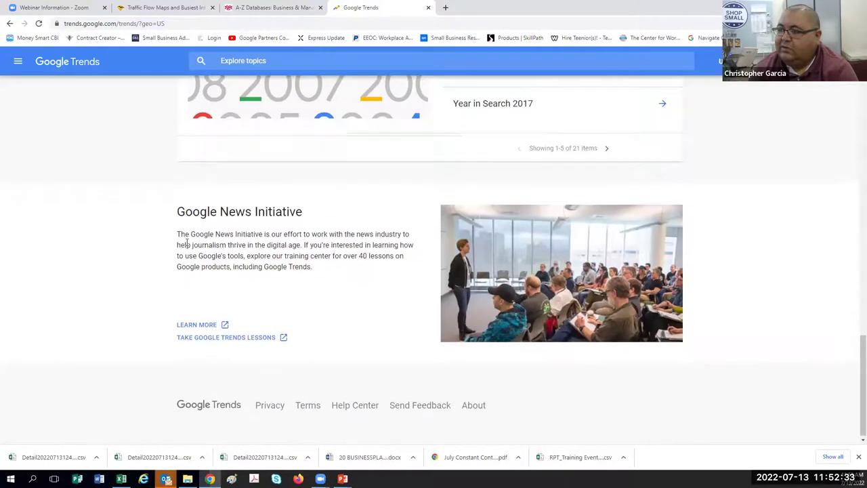
pyautogui.scroll(6, 186, 241)
pyautogui.scroll(10, 186, 244)
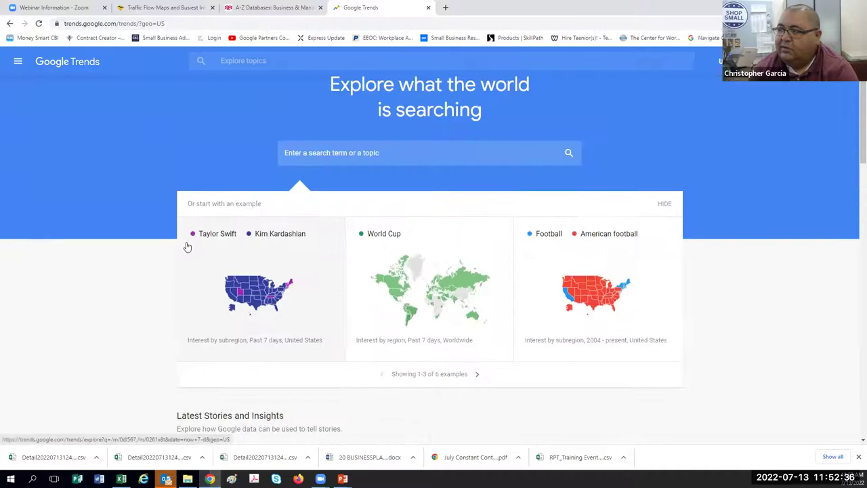
# Search Google Trends for the term "person" and look over its interest over time and by subregion.
pyautogui.click(290, 153)
pyautogui.write('person')
pyautogui.press('Return')
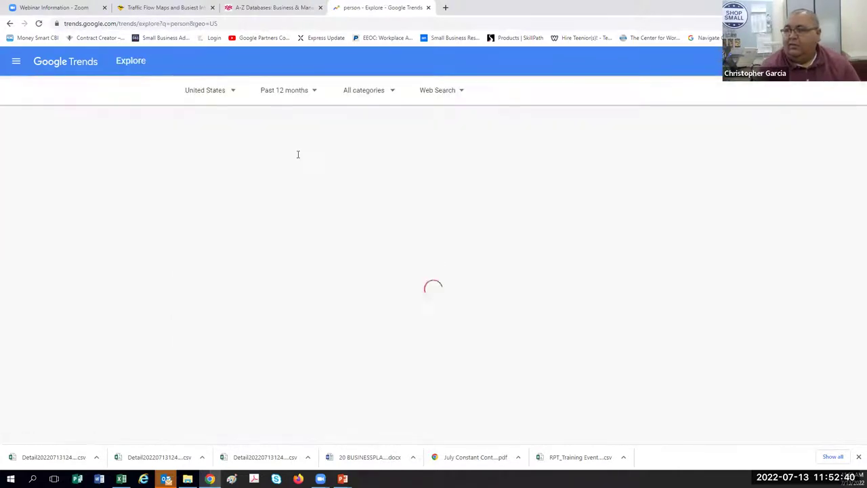
pyautogui.scroll(-4, 59, 293)
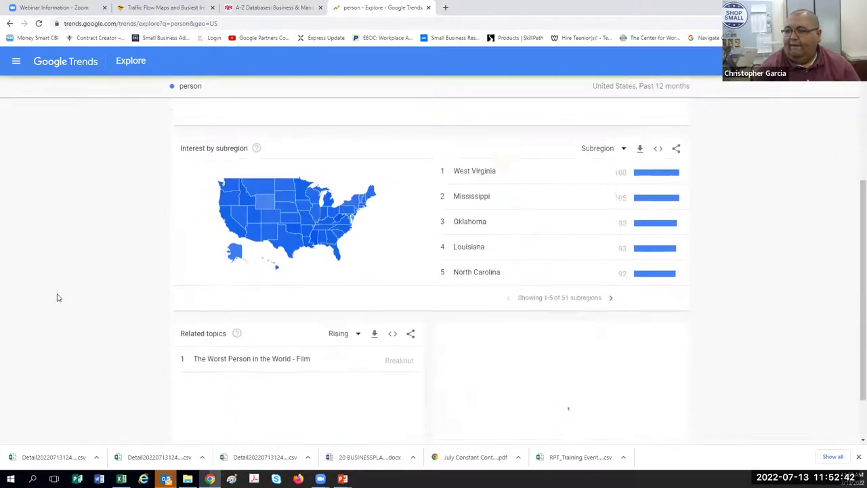
pyautogui.scroll(4, 58, 297)
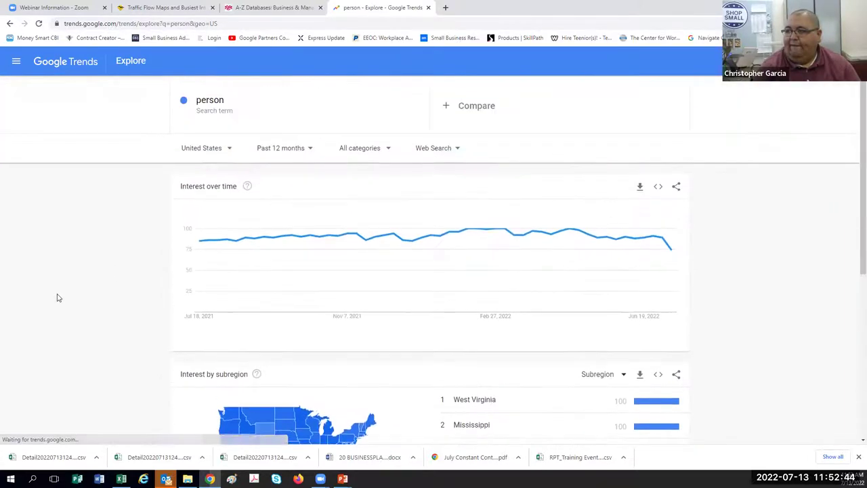
# Return to the Google Trends home page and open the example comparing Taylor Swift and Kim Kardashian.
pyautogui.click(55, 64)
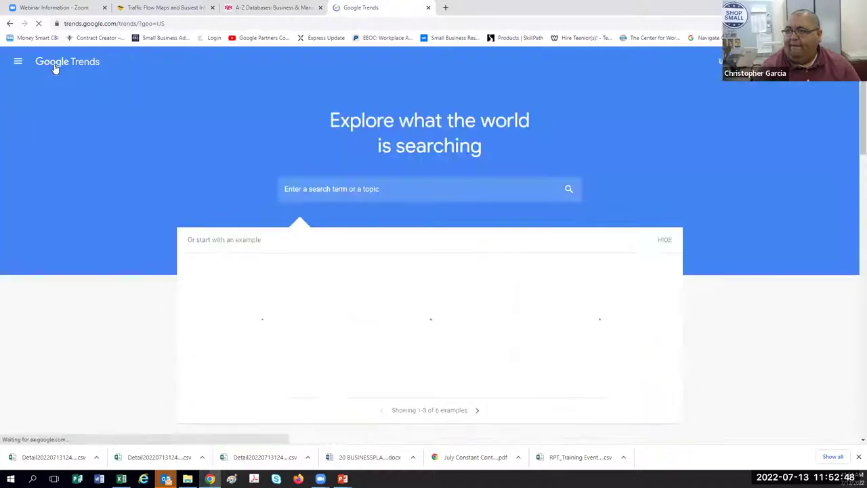
pyautogui.scroll(-2, 58, 300)
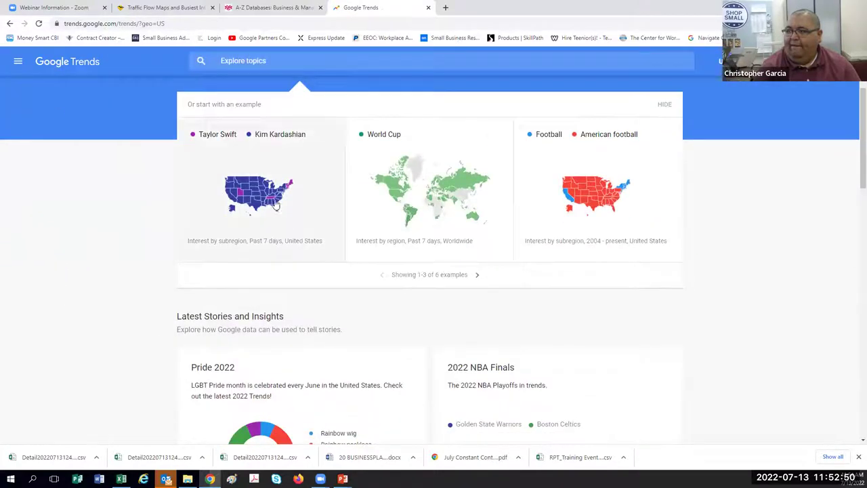
pyautogui.click(248, 202)
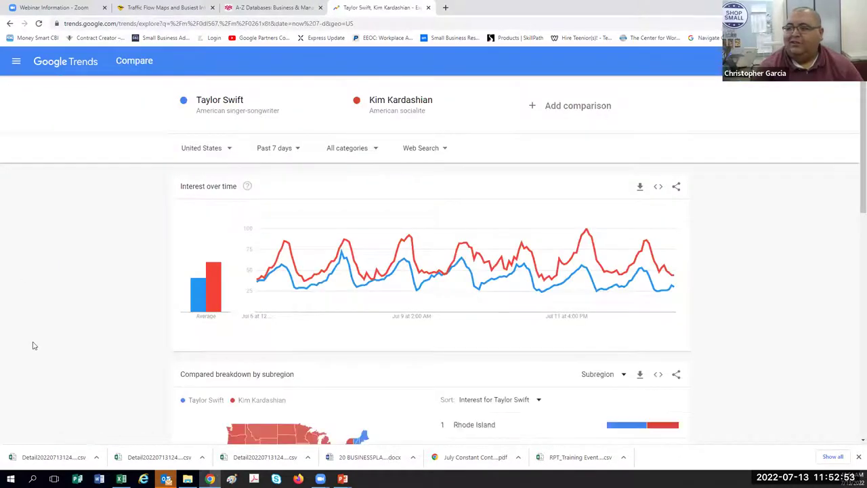
# Examine the comparison's breakdown by subregion and the related queries for Taylor Swift and Kim Kardashian.
pyautogui.scroll(-4, 34, 345)
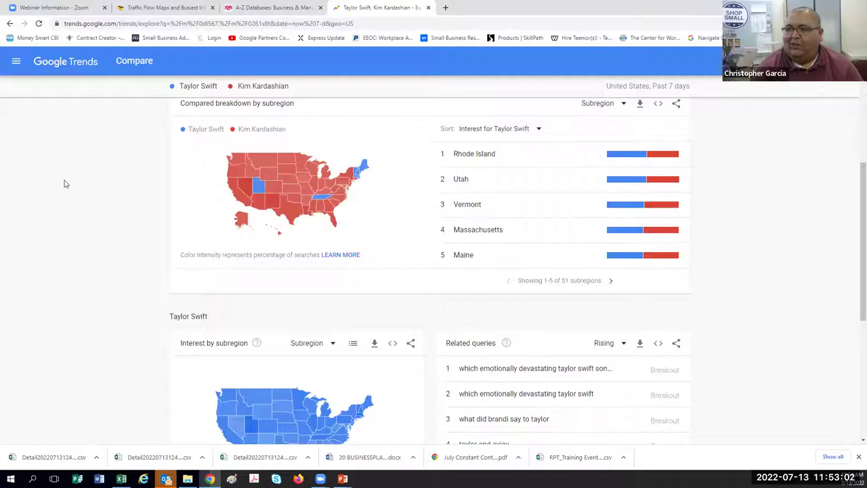
pyautogui.scroll(-2, 20, 263)
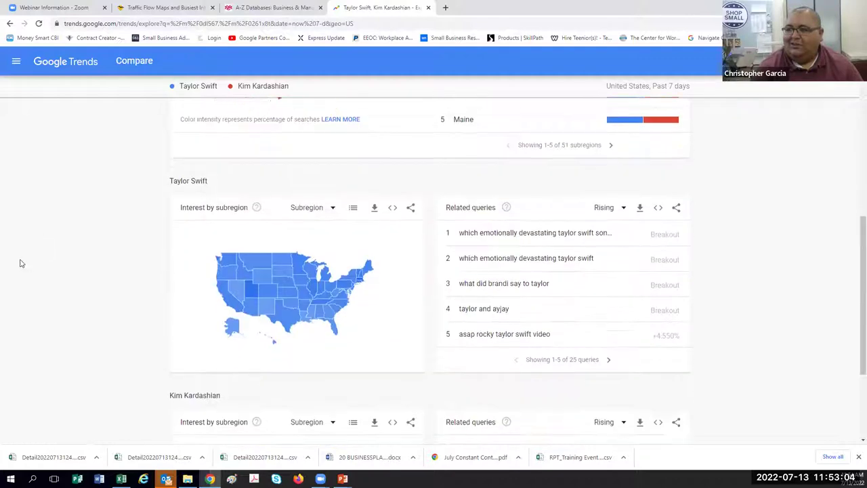
pyautogui.scroll(-1, 21, 264)
pyautogui.scroll(-1, 21, 265)
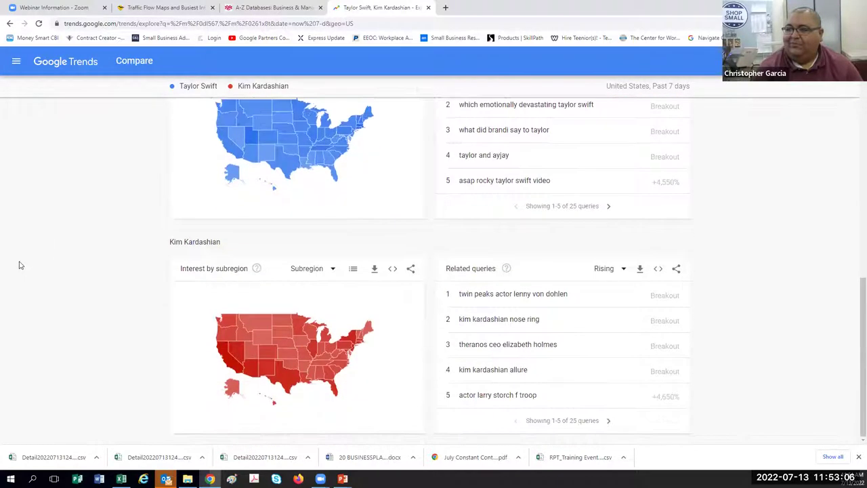
pyautogui.scroll(10, 21, 264)
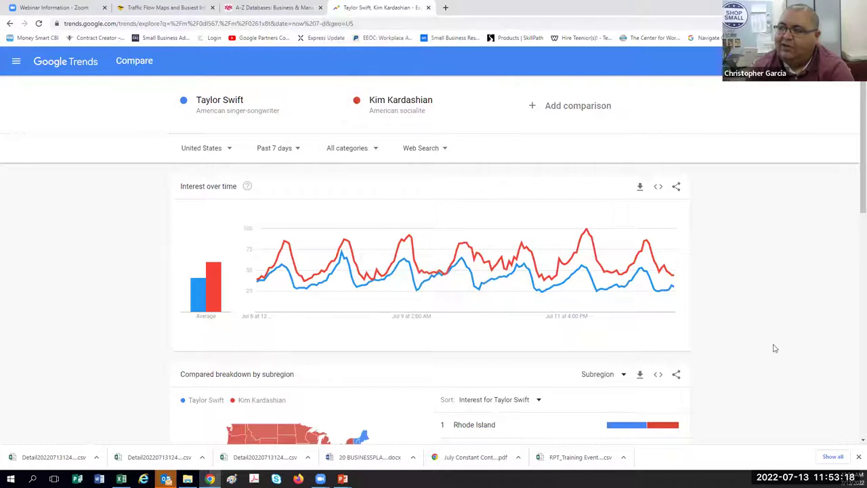
# Filter the Taylor Swift and Kim Kardashian comparison to the Beauty & Fitness category.
pyautogui.click(342, 150)
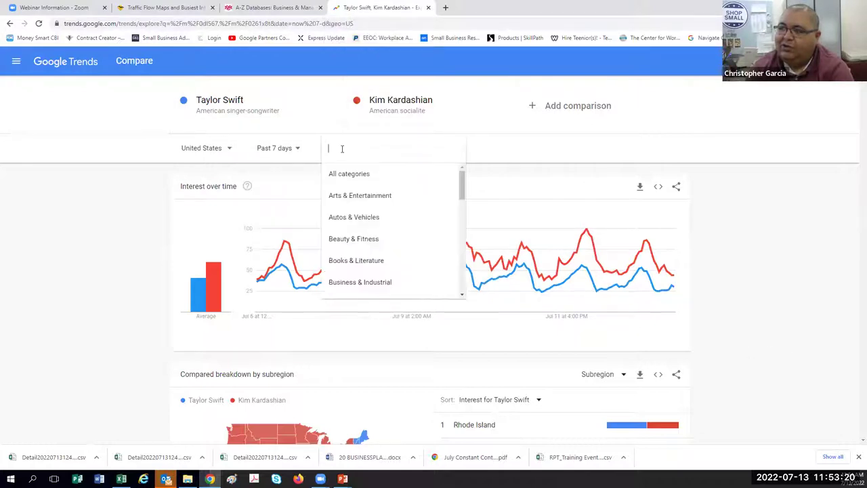
pyautogui.click(353, 241)
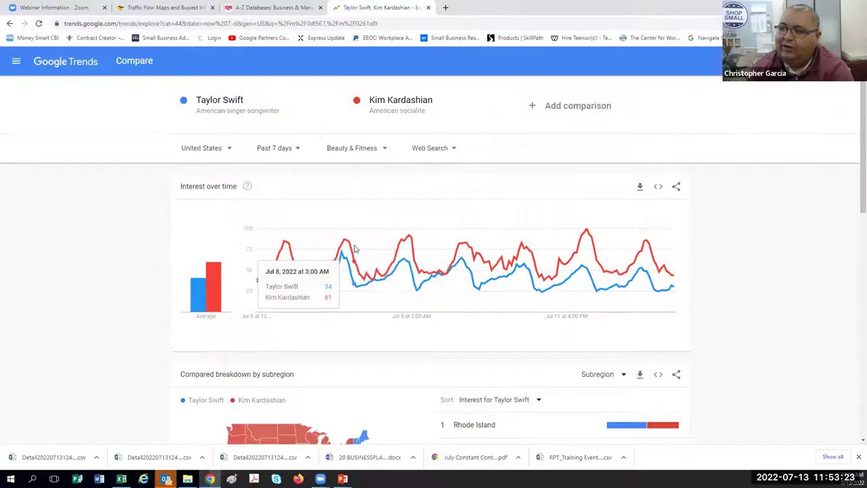
# Examine the Beauty & Fitness comparison's breakdown by subregion and the related queries for Taylor Swift and Kim Kardashian.
pyautogui.scroll(-3, 799, 343)
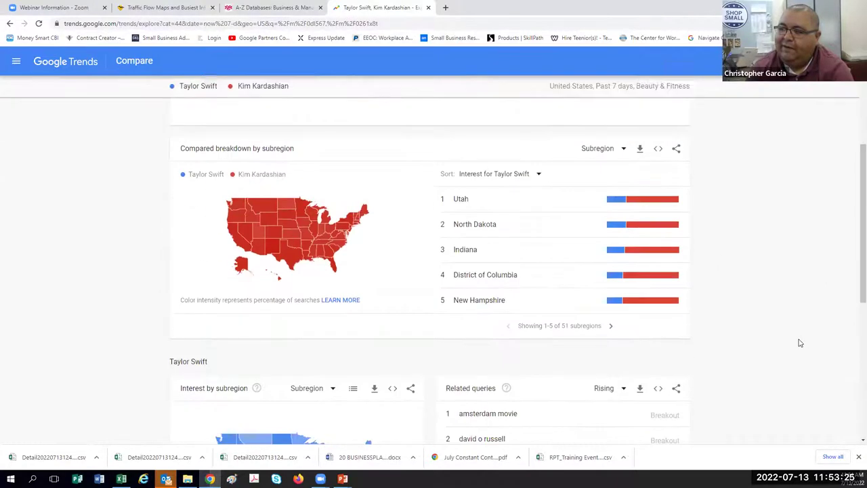
pyautogui.scroll(-2, 799, 343)
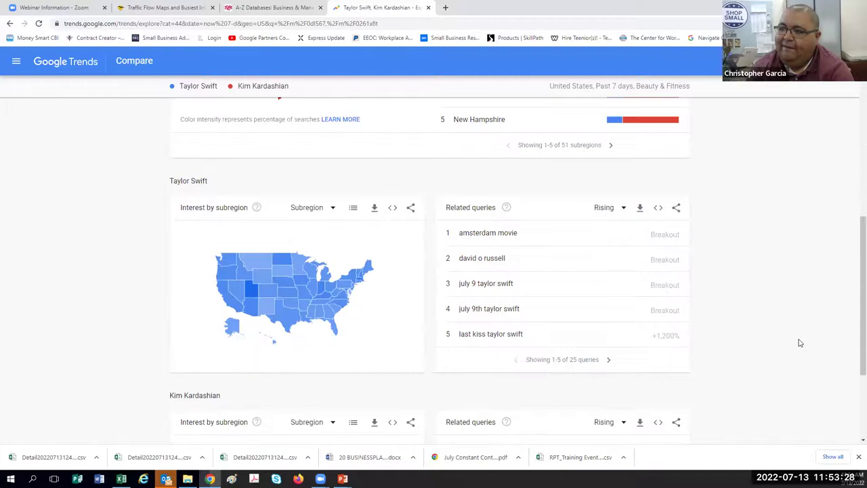
pyautogui.scroll(-2, 798, 343)
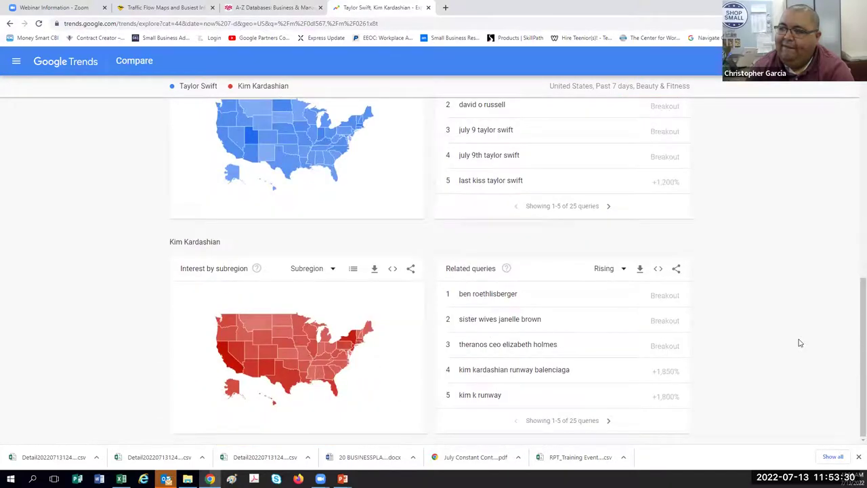
pyautogui.scroll(5, 799, 343)
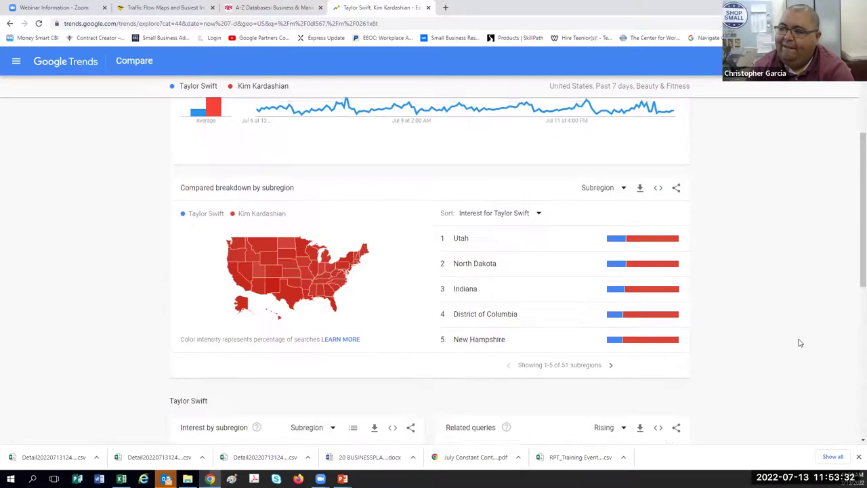
pyautogui.scroll(-1, 799, 342)
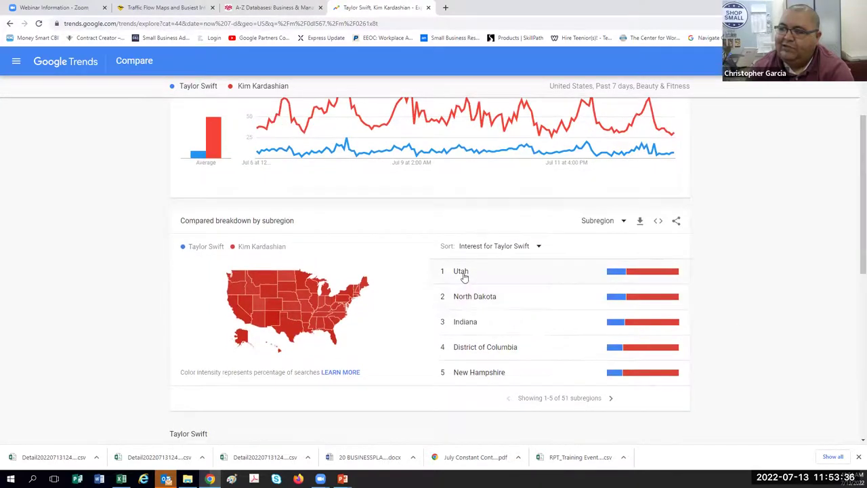
pyautogui.scroll(3, 77, 229)
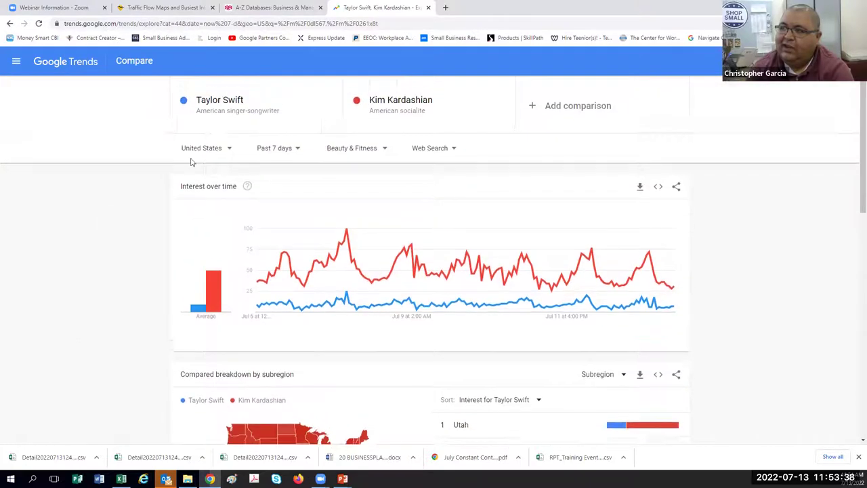
# Return from the comparison to the Google Trends home page.
pyautogui.click(16, 61)
pyautogui.click(46, 88)
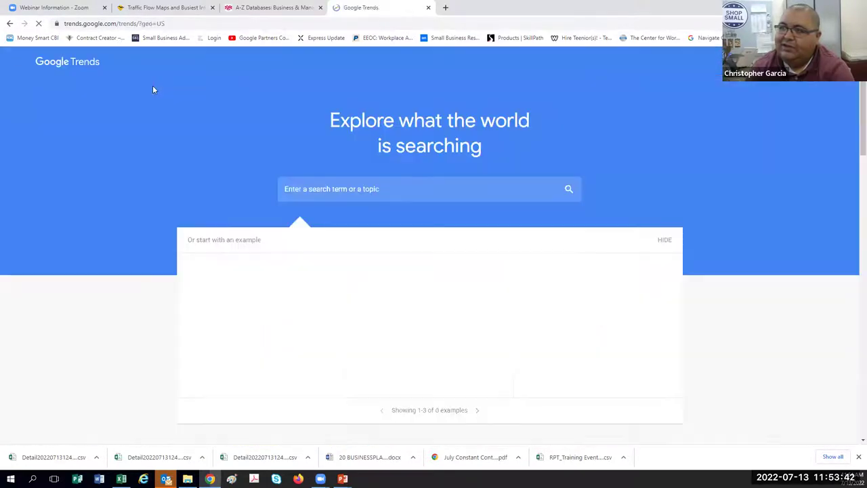
pyautogui.click(65, 62)
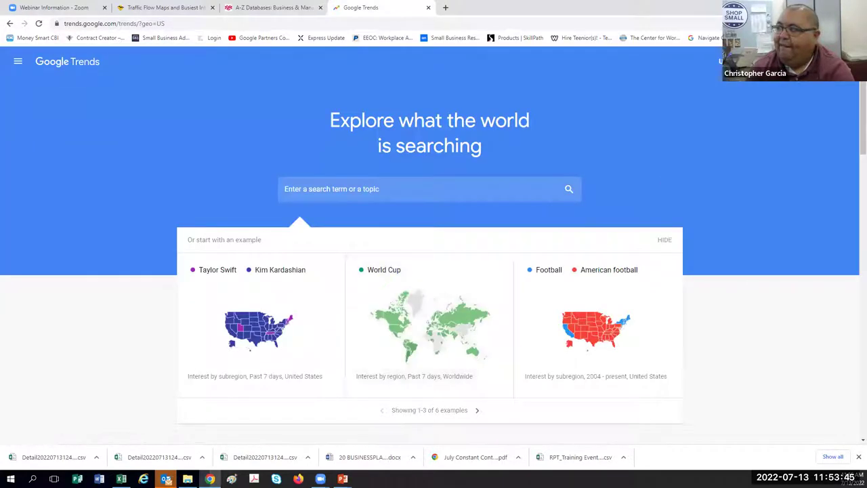
pyautogui.click(785, 61)
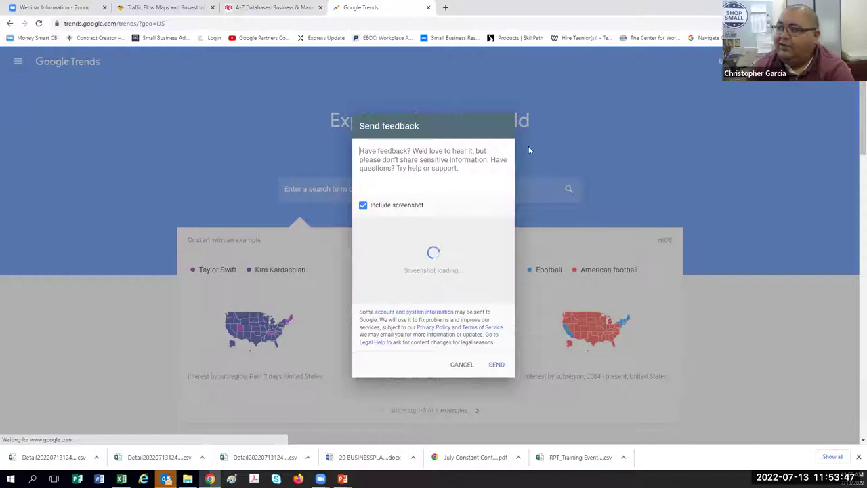
pyautogui.click(461, 366)
pyautogui.click(812, 61)
pyautogui.click(678, 80)
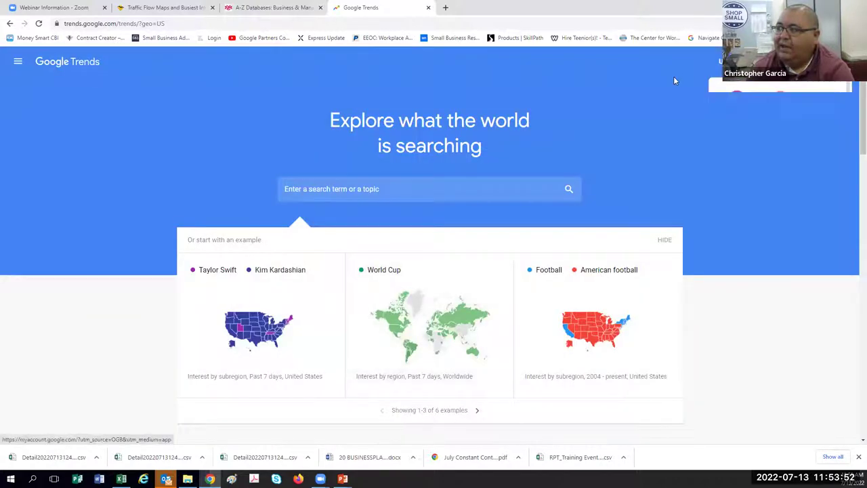
# Open the Google Trends Explore page and look over its worldwide search topics and search queries.
pyautogui.click(18, 63)
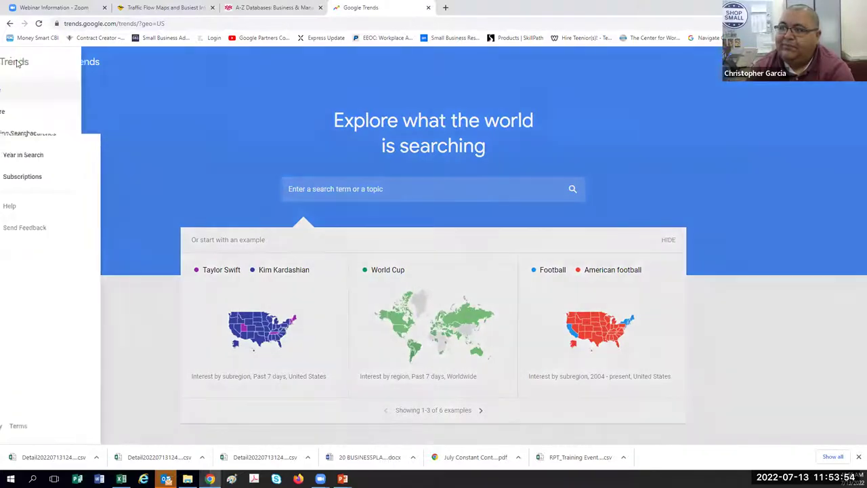
pyautogui.click(35, 114)
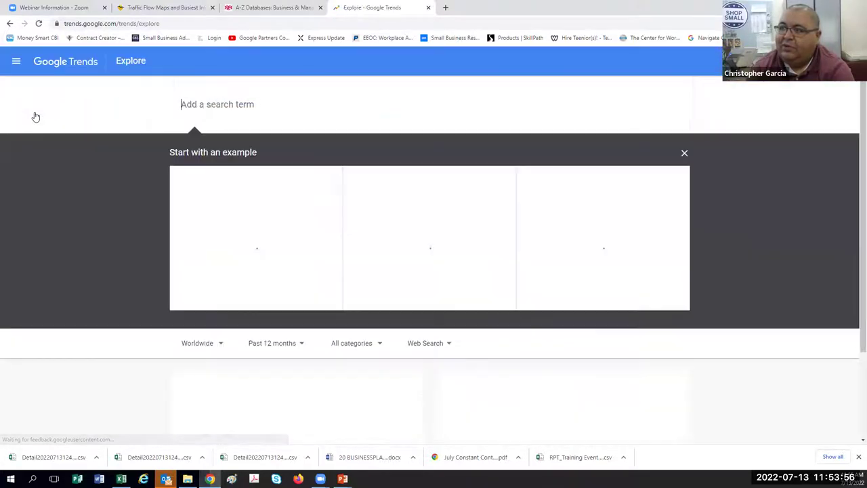
pyautogui.scroll(-3, 95, 266)
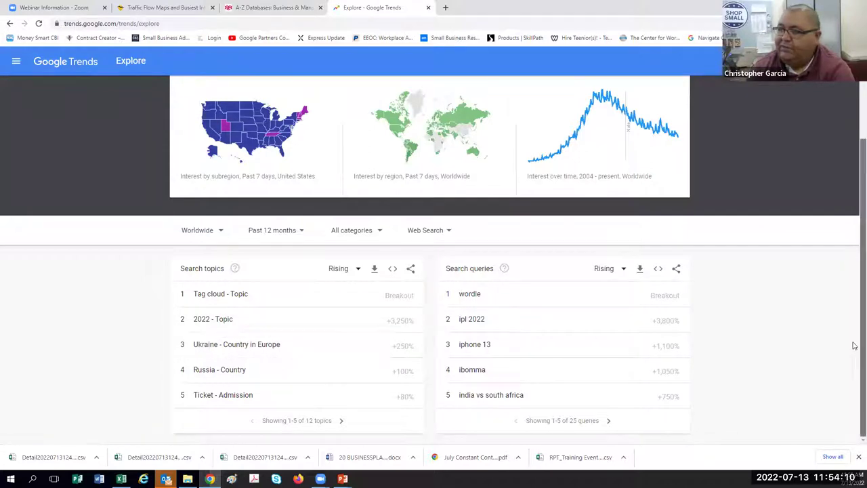
# Filter the Explore page to the Arts & Entertainment category and look over its search topics and queries.
pyautogui.click(189, 234)
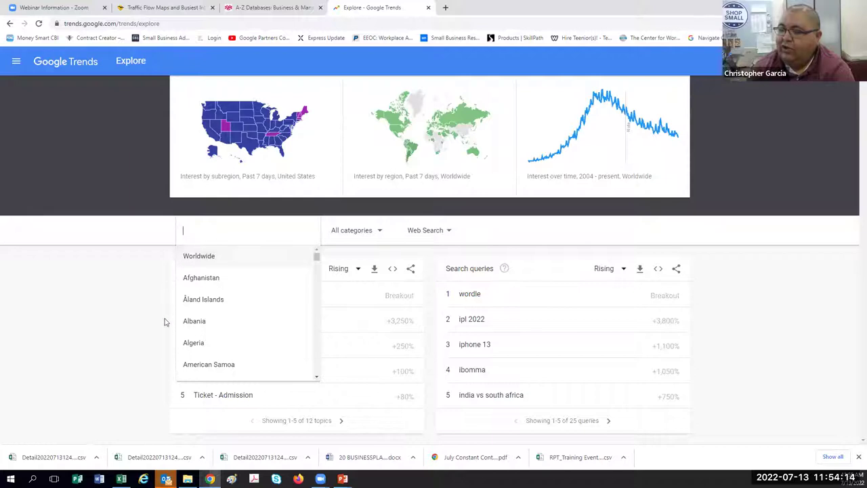
pyautogui.click(113, 325)
pyautogui.click(360, 229)
pyautogui.click(361, 274)
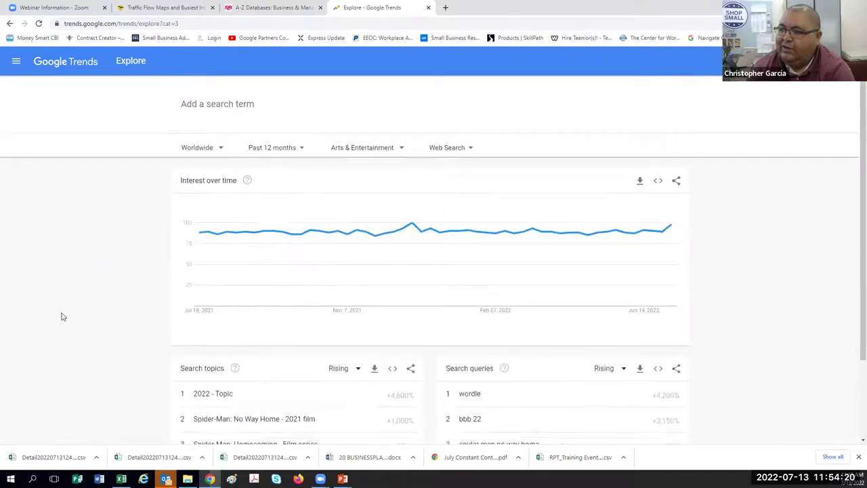
pyautogui.scroll(-2, 62, 316)
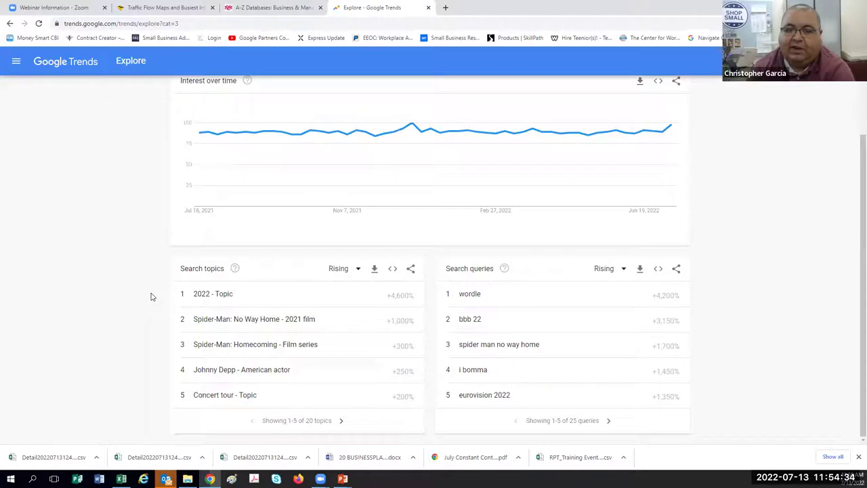
# Leave Google Trends for the PowerPoint slide show and open the Keywords link on the Market Research slide.
pyautogui.click(428, 9)
pyautogui.hotkey('alt', 'Tab')
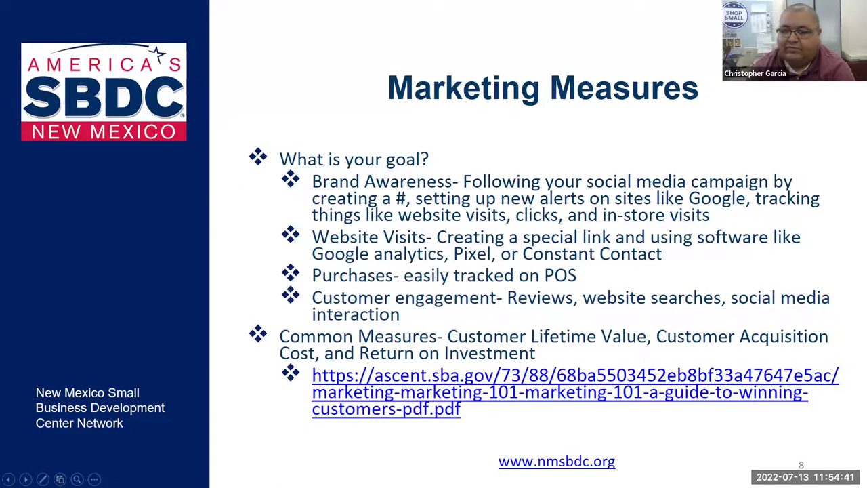
pyautogui.press('Right')
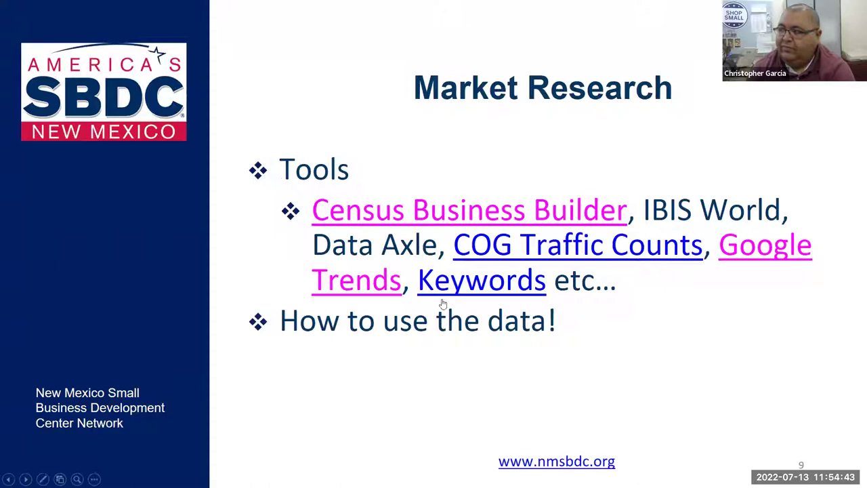
pyautogui.click(501, 283)
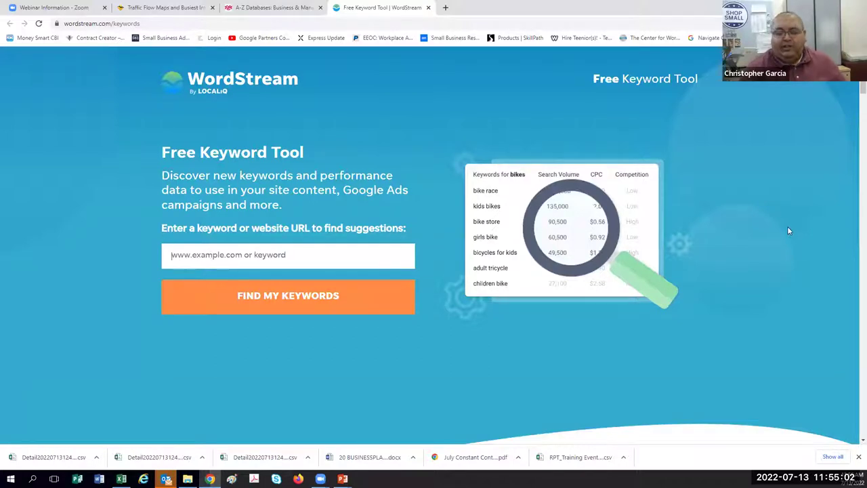
# Search WordStream's Free Keyword Tool for "shoes" across All Industries in the United States.
pyautogui.write('shoes')
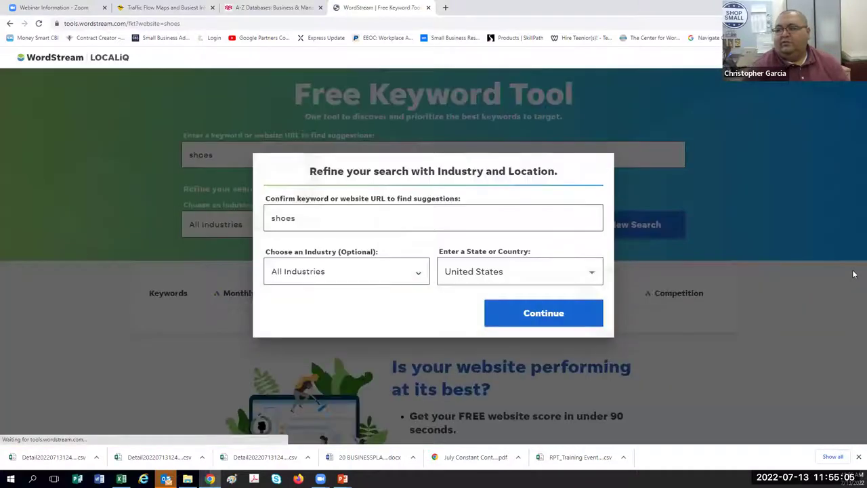
pyautogui.click(292, 271)
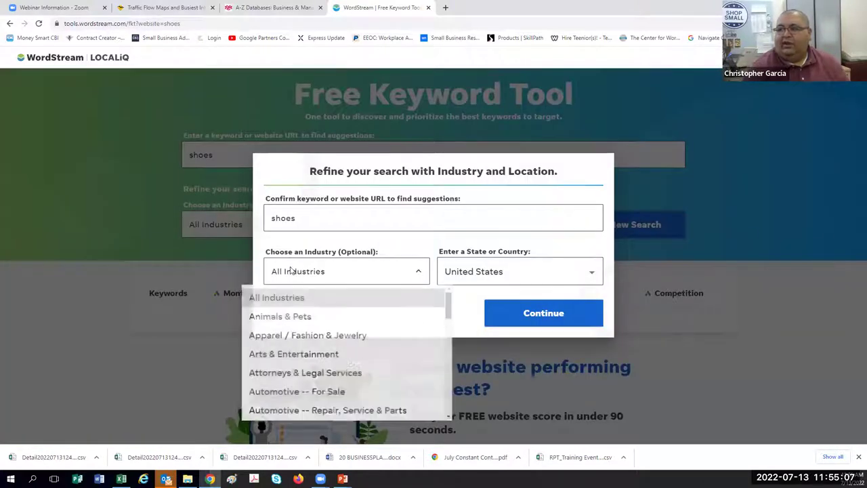
pyautogui.click(365, 298)
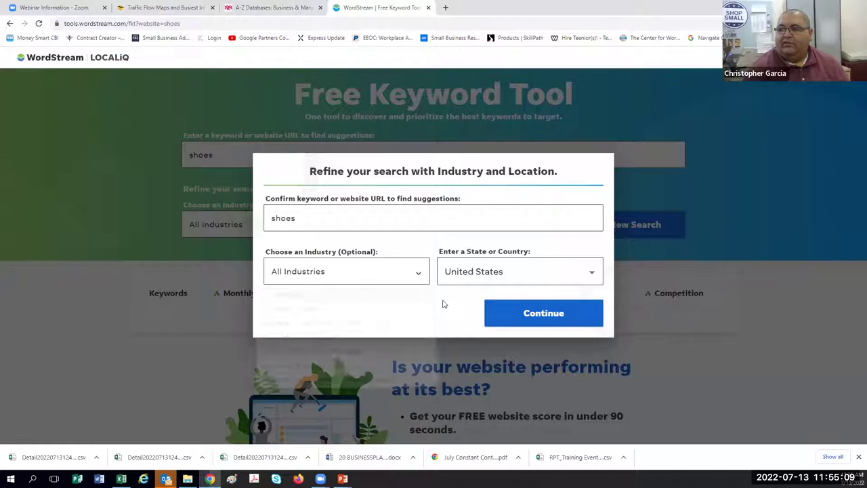
pyautogui.click(543, 315)
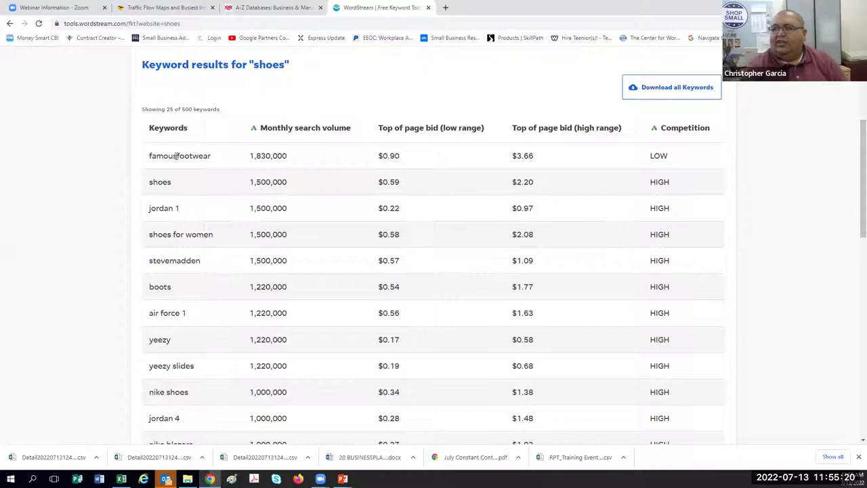
# Examine the "shoes" keyword results, comparing monthly search volume, low and high top-of-page bids, and competition.
pyautogui.scroll(1, 122, 251)
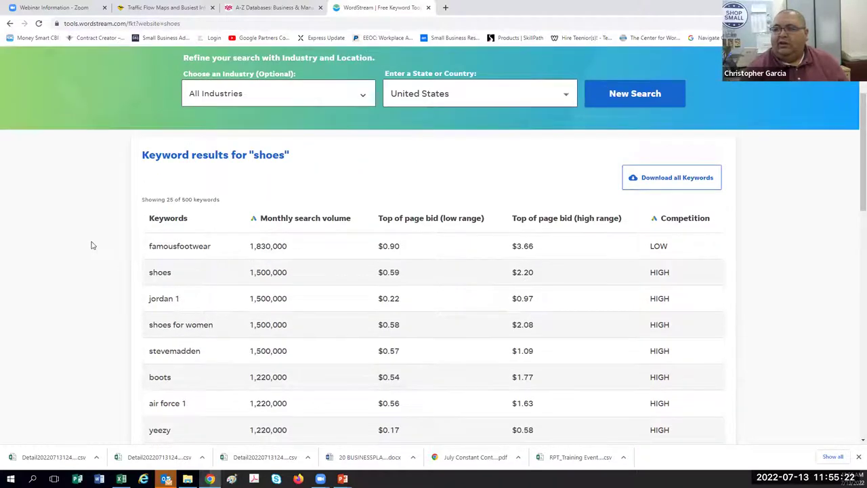
pyautogui.scroll(-1, 93, 245)
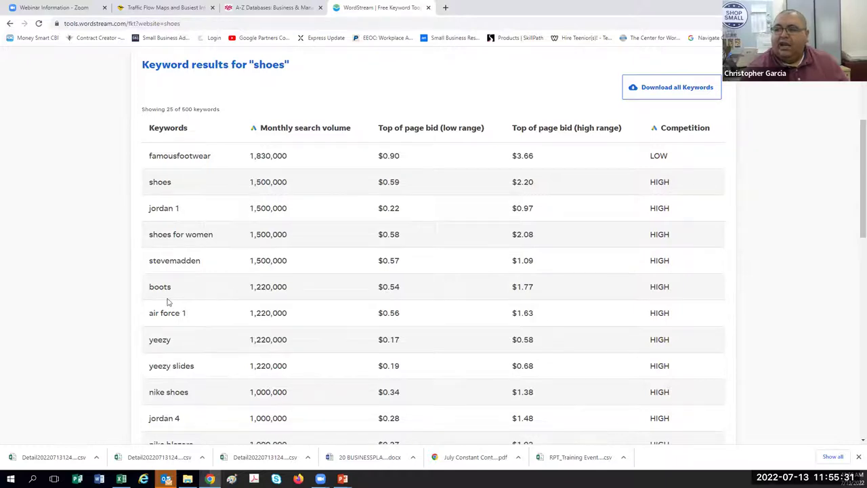
pyautogui.scroll(-2, 169, 302)
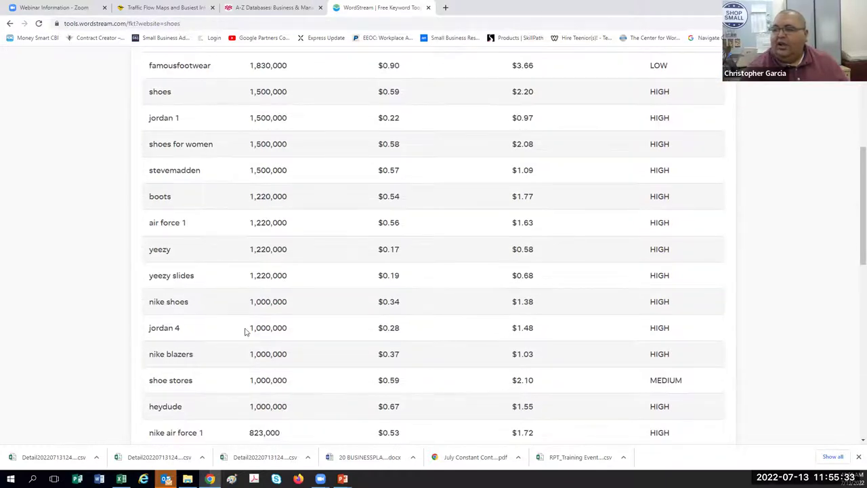
pyautogui.scroll(3, 133, 254)
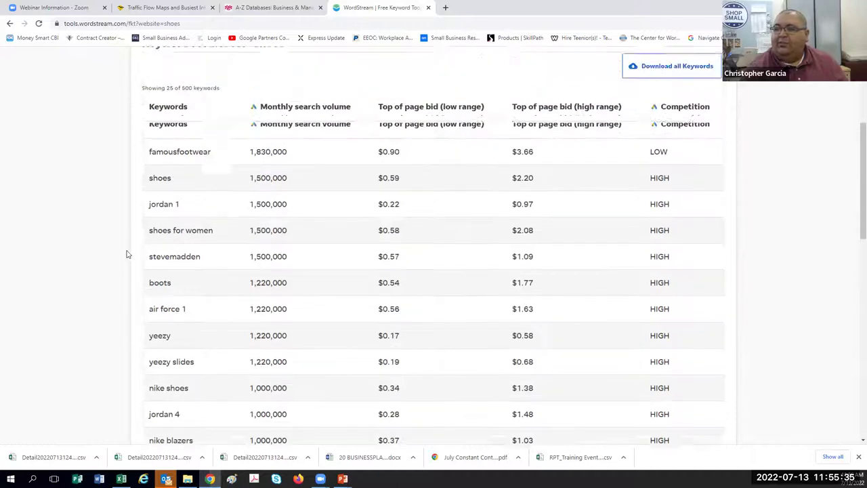
pyautogui.scroll(-6, 177, 329)
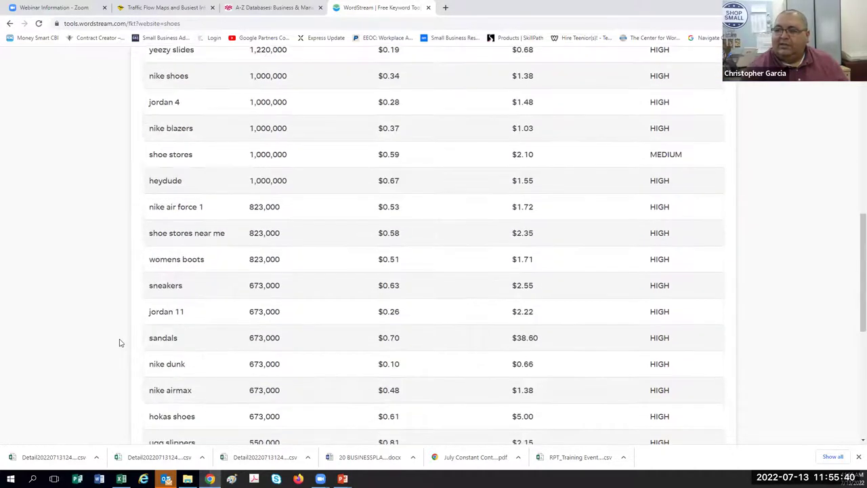
pyautogui.scroll(-2, 119, 342)
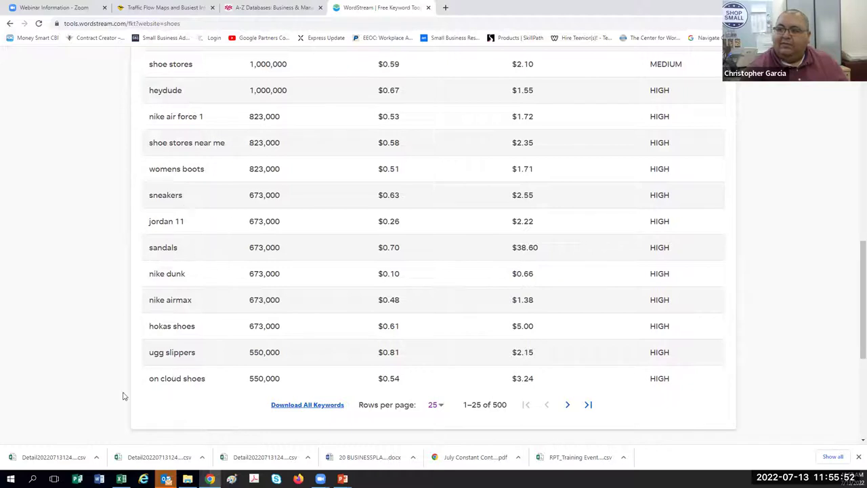
pyautogui.scroll(1, 125, 396)
pyautogui.moveTo(152, 398); pyautogui.dragTo(696, 395)
pyautogui.click(445, 373)
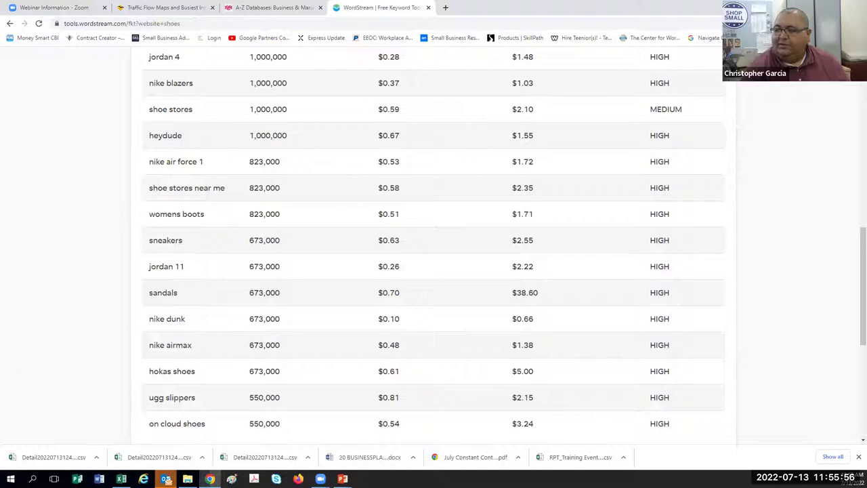
pyautogui.scroll(6, 141, 317)
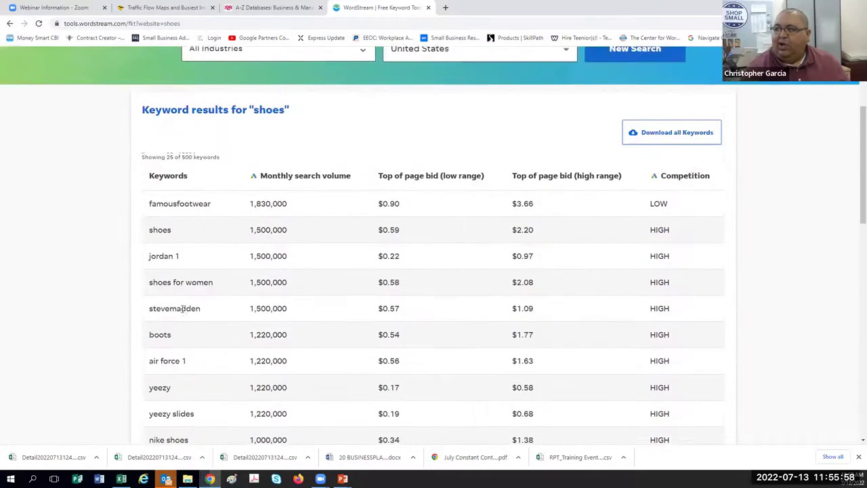
pyautogui.scroll(1, 183, 308)
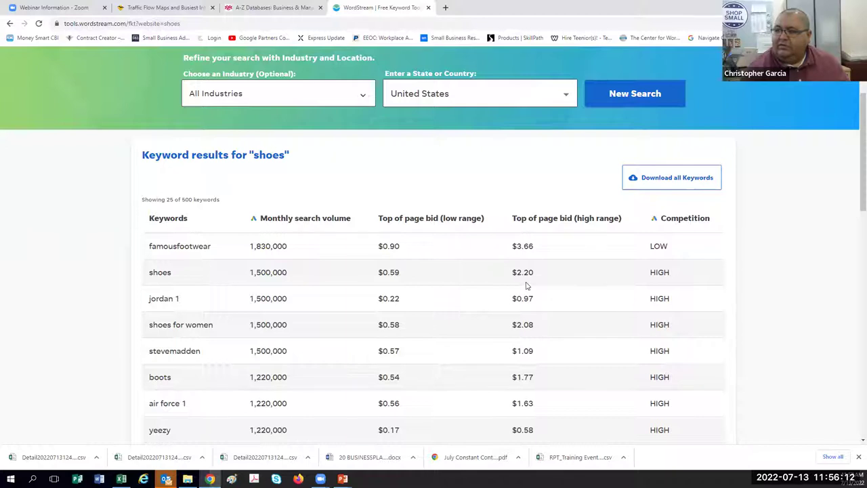
pyautogui.scroll(-4, 539, 369)
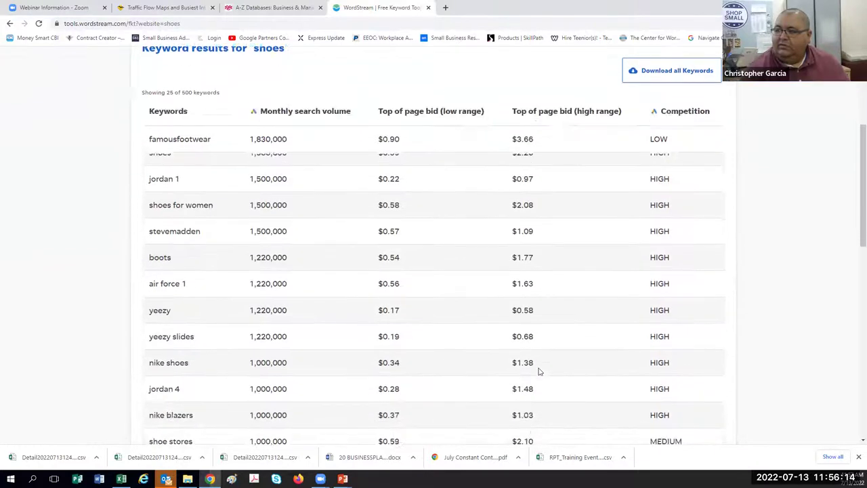
pyautogui.scroll(-2, 539, 372)
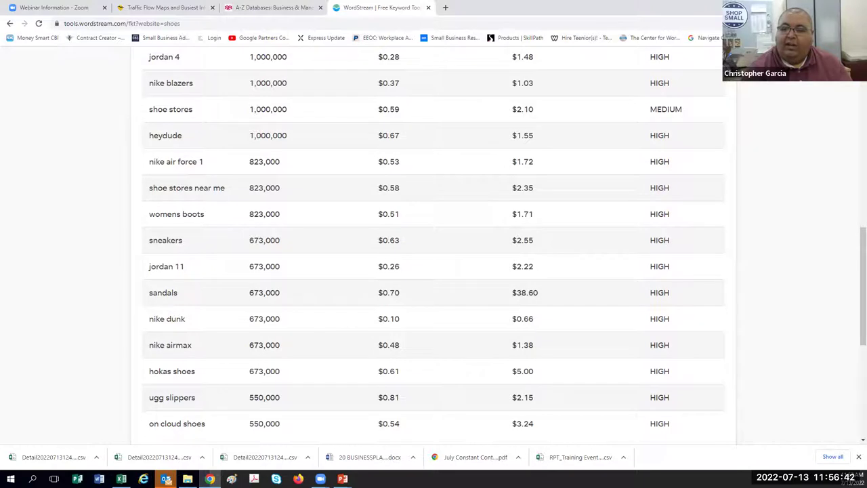
pyautogui.scroll(3, 188, 280)
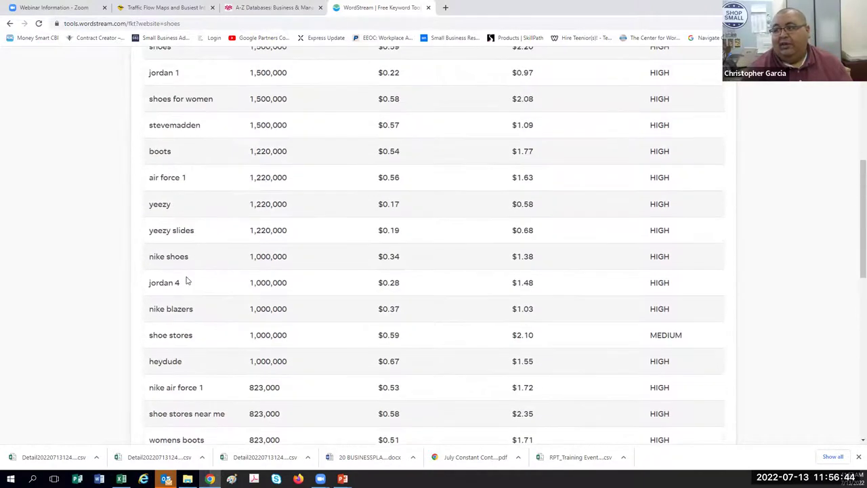
# Compare the monthly search volume and page bids of the yeezy, sandals and boots keywords in the "shoes" results.
pyautogui.moveTo(149, 206); pyautogui.dragTo(600, 209)
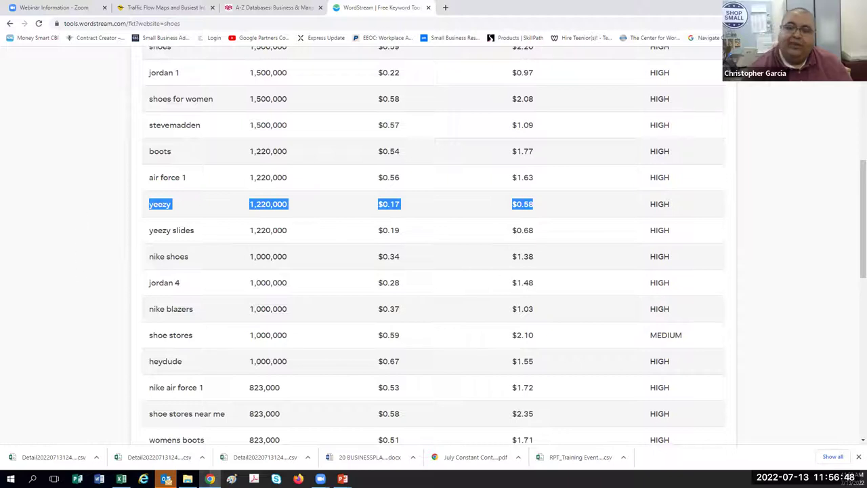
pyautogui.scroll(-2, 239, 271)
pyautogui.scroll(-5, 238, 277)
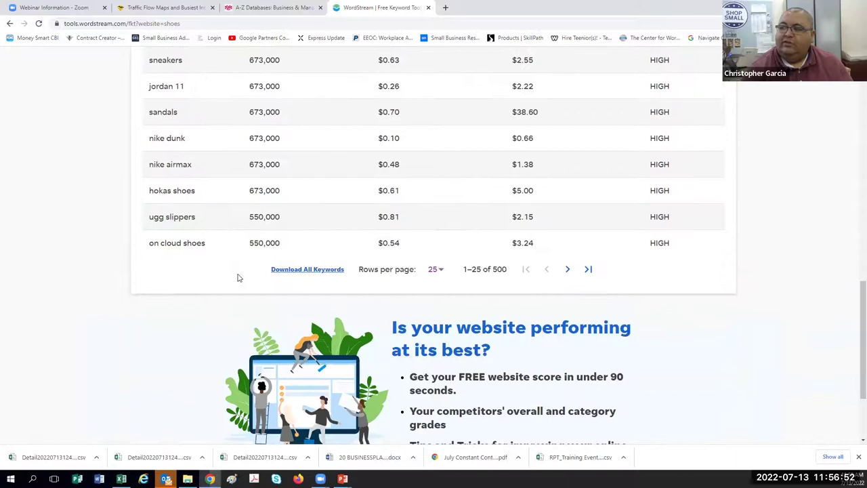
pyautogui.scroll(8, 238, 278)
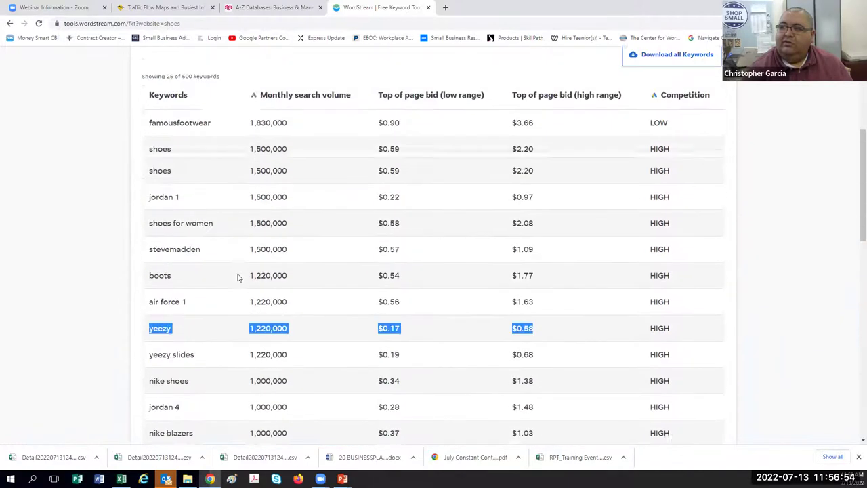
pyautogui.scroll(-6, 238, 278)
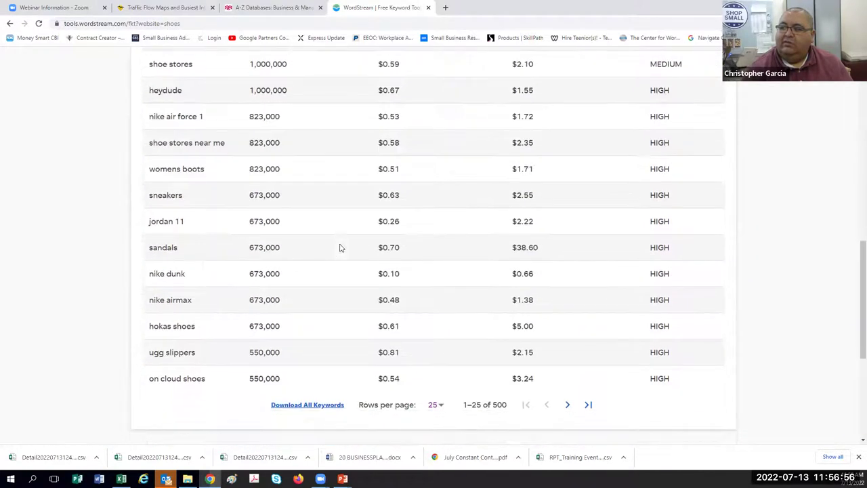
pyautogui.moveTo(536, 256); pyautogui.dragTo(256, 343)
pyautogui.moveTo(553, 255); pyautogui.dragTo(148, 255)
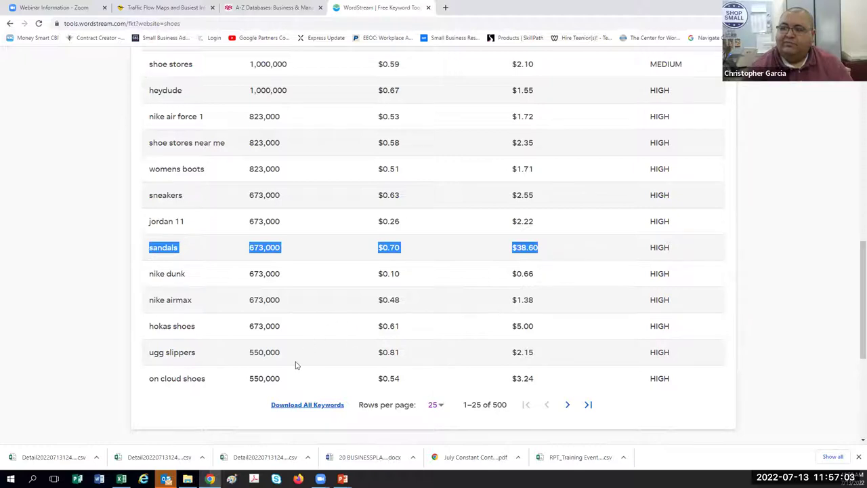
pyautogui.scroll(3, 293, 362)
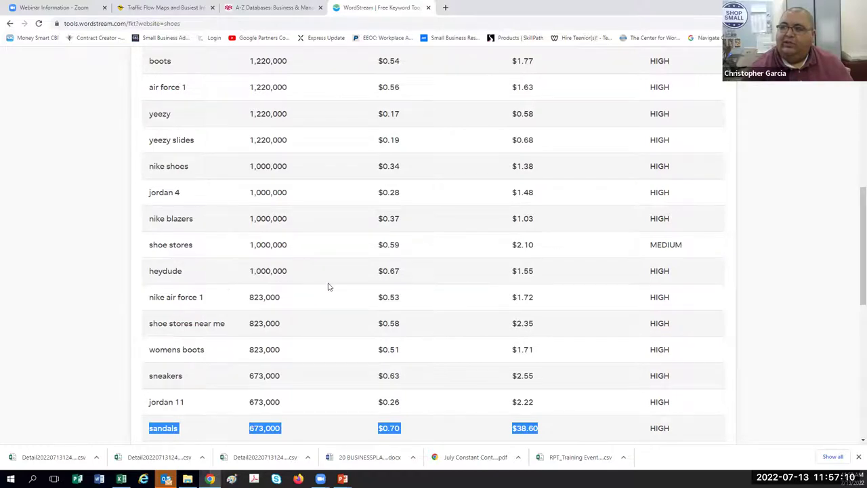
pyautogui.scroll(2, 328, 286)
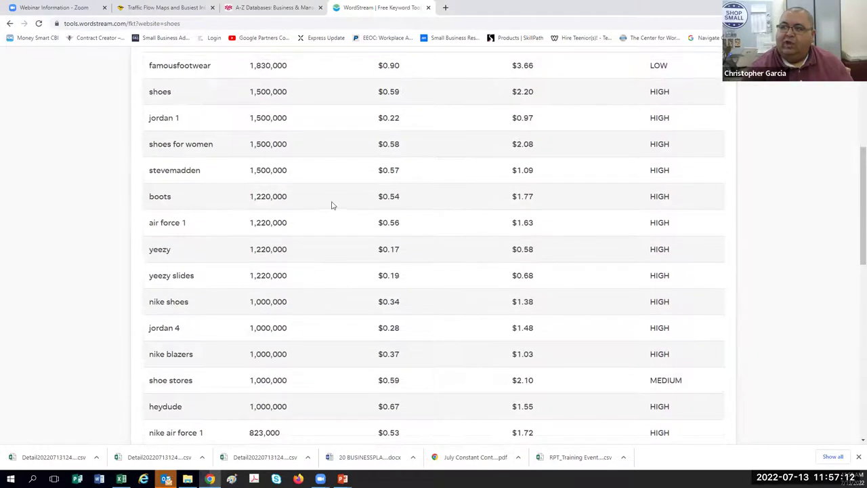
pyautogui.moveTo(332, 205); pyautogui.dragTo(242, 205)
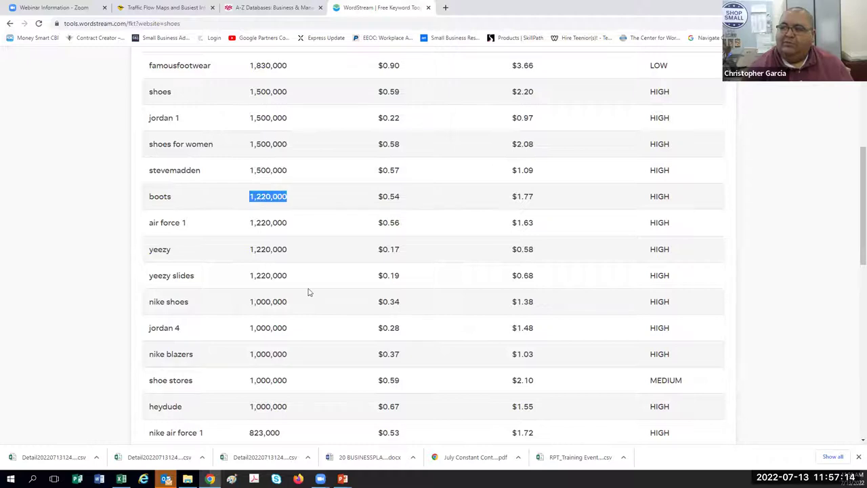
pyautogui.scroll(3, 308, 292)
pyautogui.click(339, 169)
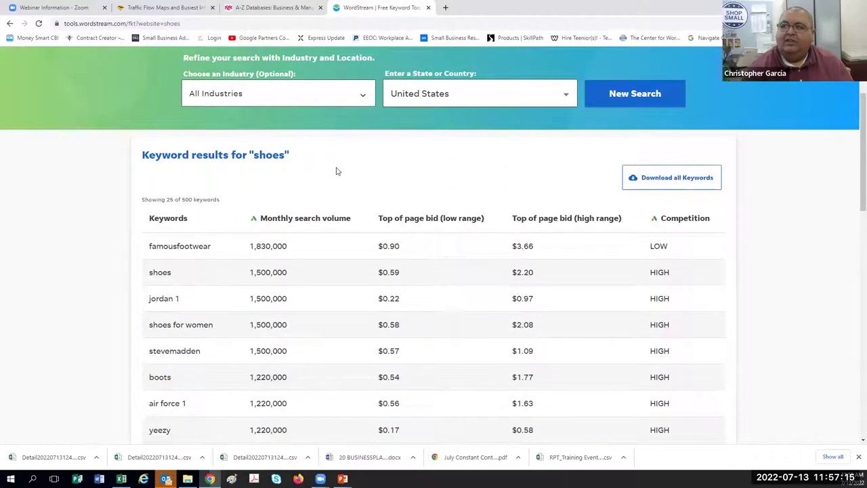
# Close the WordStream page, return to the PowerPoint slide show and advance to the Brief Dive Into Social Media Marketing slide.
pyautogui.click(428, 8)
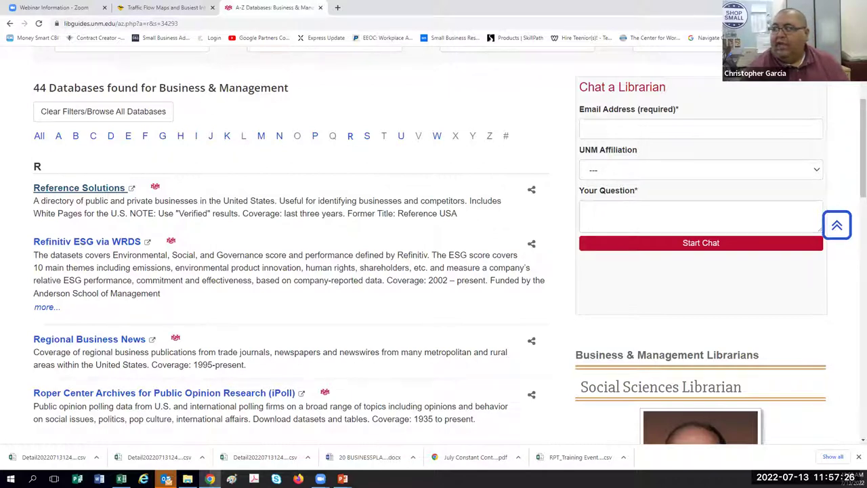
pyautogui.hotkey('alt', 'Tab')
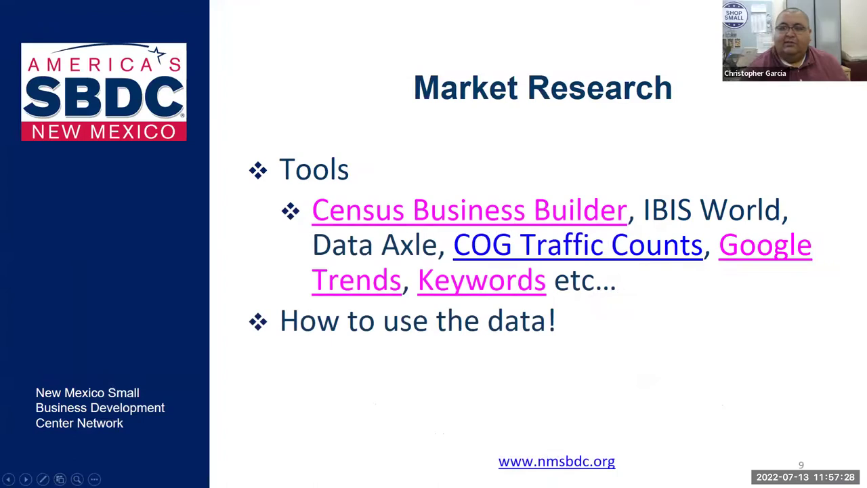
pyautogui.press('Right')
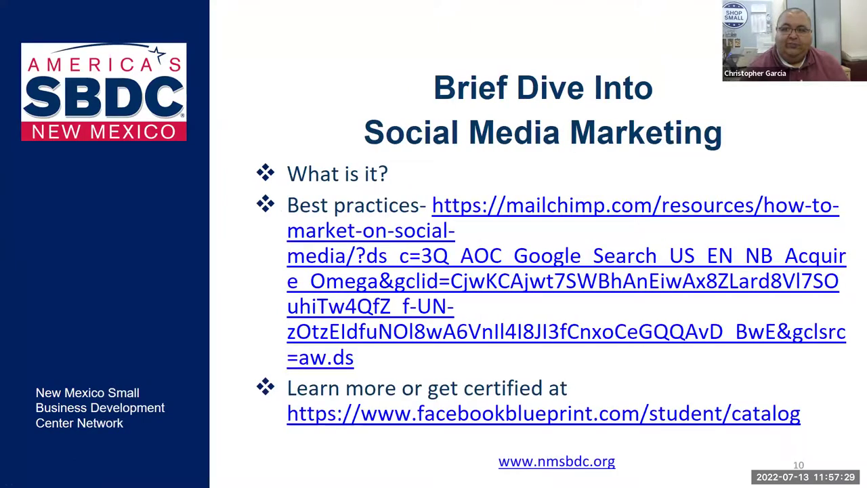
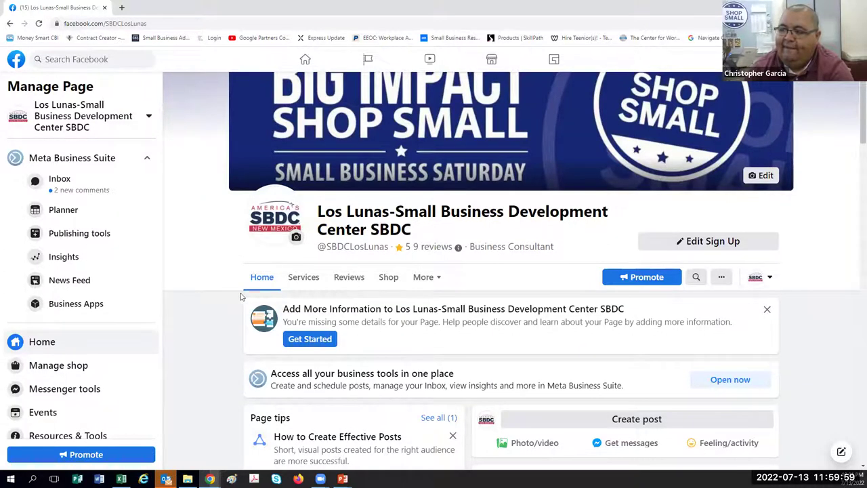
# Examine the Los Lunas SBDC Facebook page's June posts, comparing people reached, engagements and distribution scores.
pyautogui.scroll(-6, 240, 296)
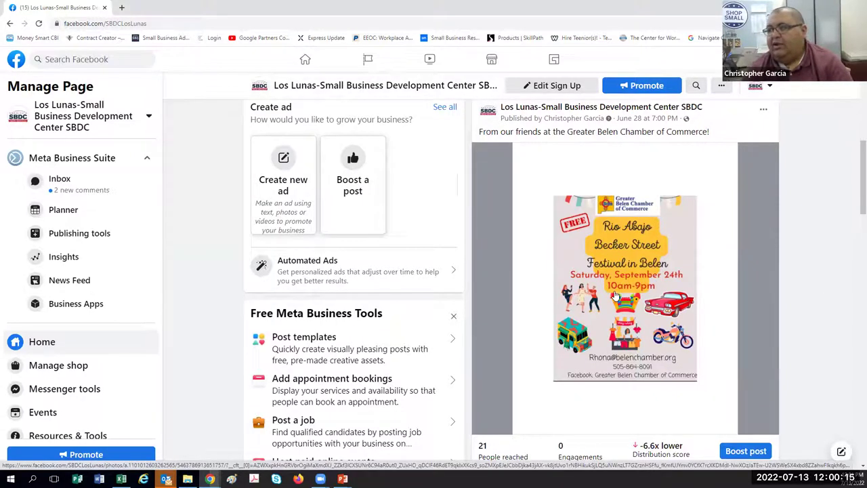
pyautogui.scroll(-2, 616, 296)
pyautogui.scroll(-4, 615, 296)
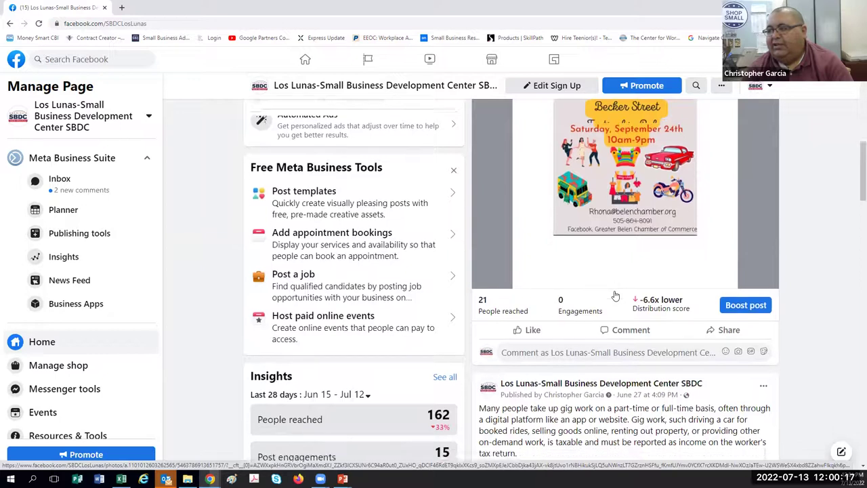
pyautogui.scroll(-4, 572, 373)
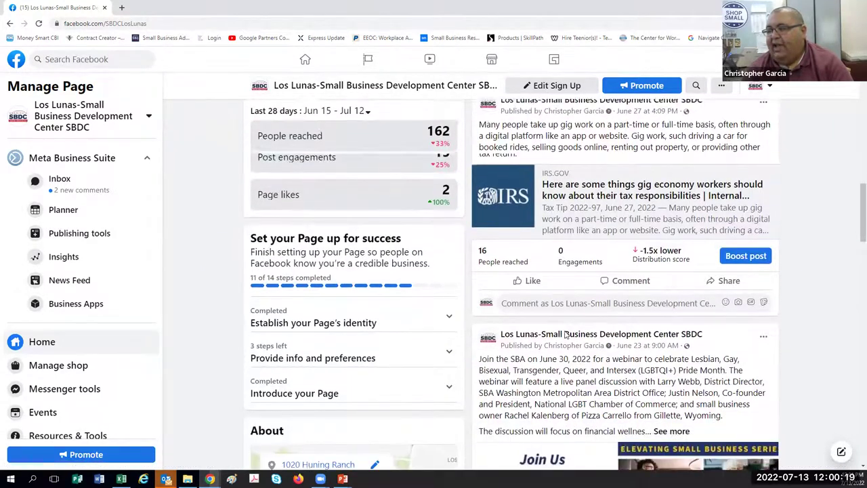
pyautogui.scroll(-1, 564, 334)
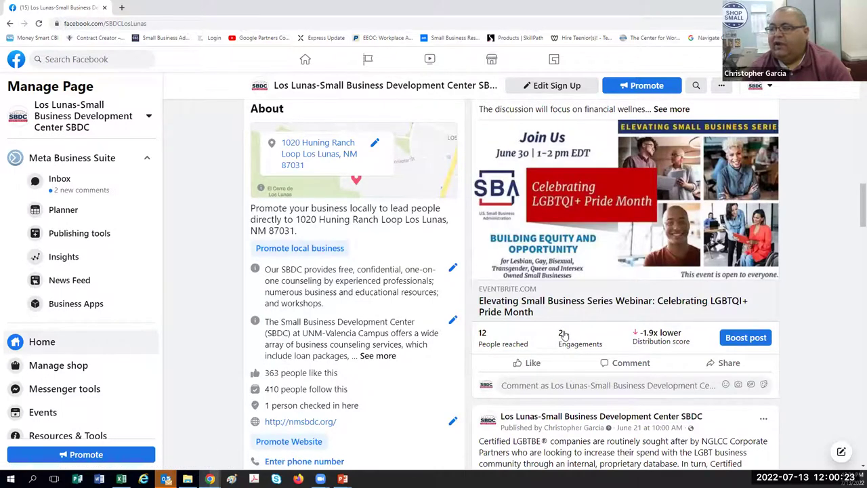
pyautogui.scroll(-3, 564, 335)
pyautogui.scroll(-3, 599, 345)
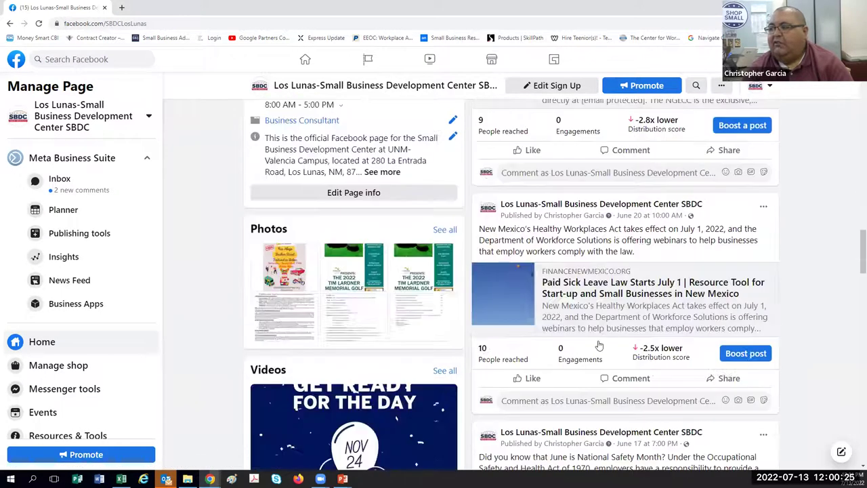
pyautogui.scroll(-3, 598, 345)
pyautogui.scroll(-3, 599, 345)
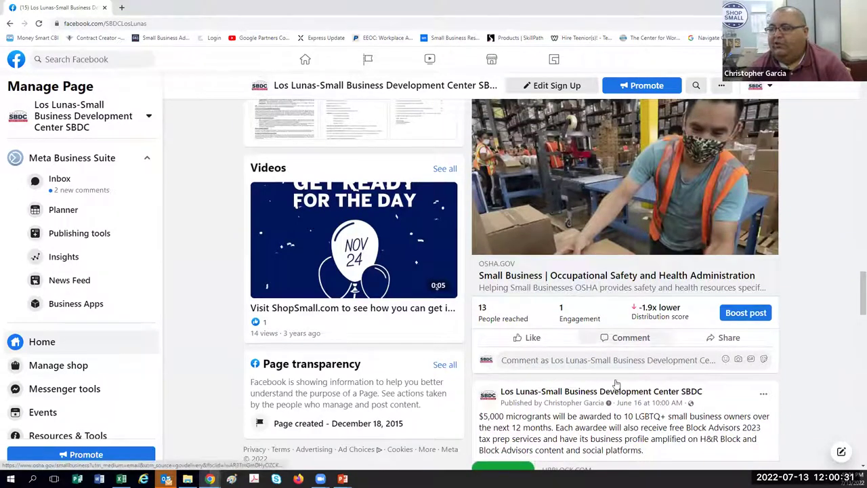
pyautogui.scroll(-3, 596, 383)
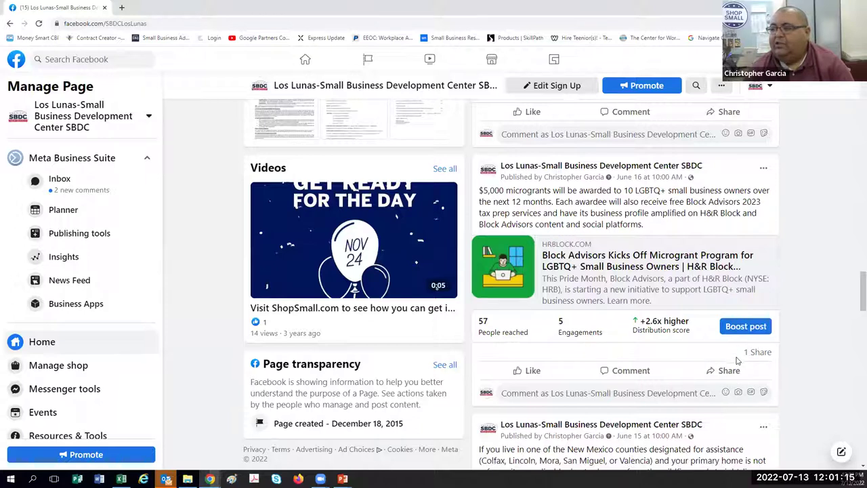
# View the group sharing options for the June 16 LGBTQ+ microgrant post and close the dialog without sharing.
pyautogui.click(723, 372)
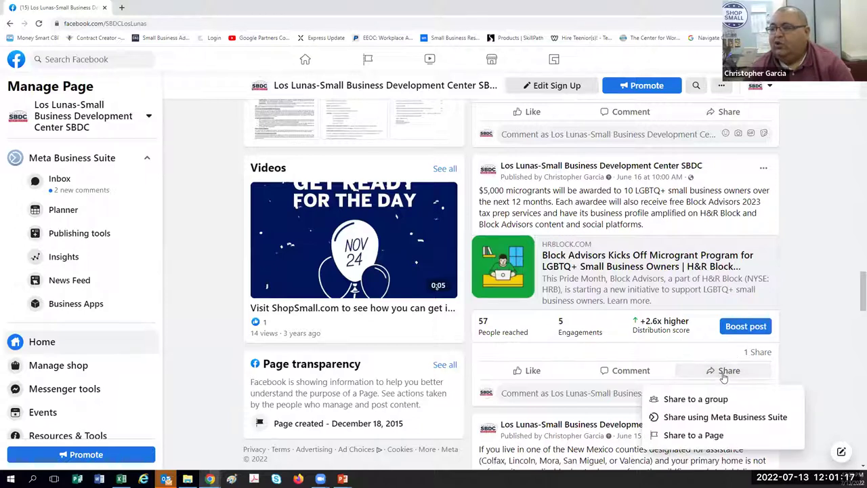
pyautogui.click(687, 399)
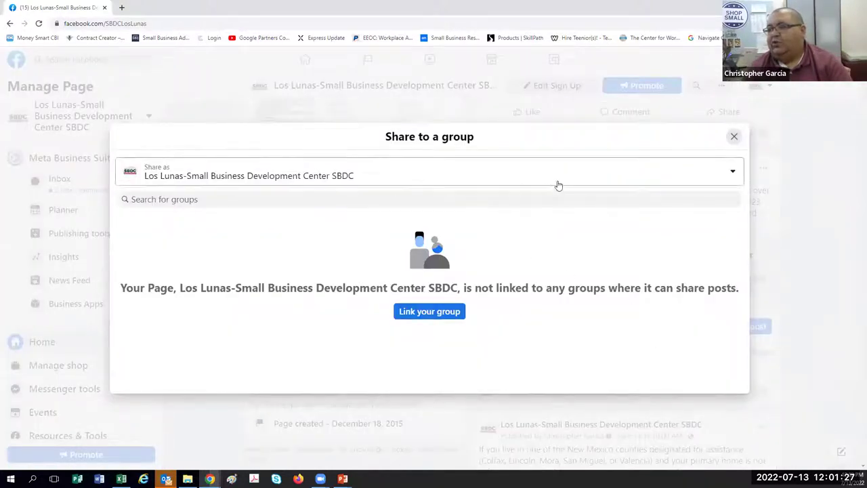
pyautogui.click(558, 185)
pyautogui.click(558, 185)
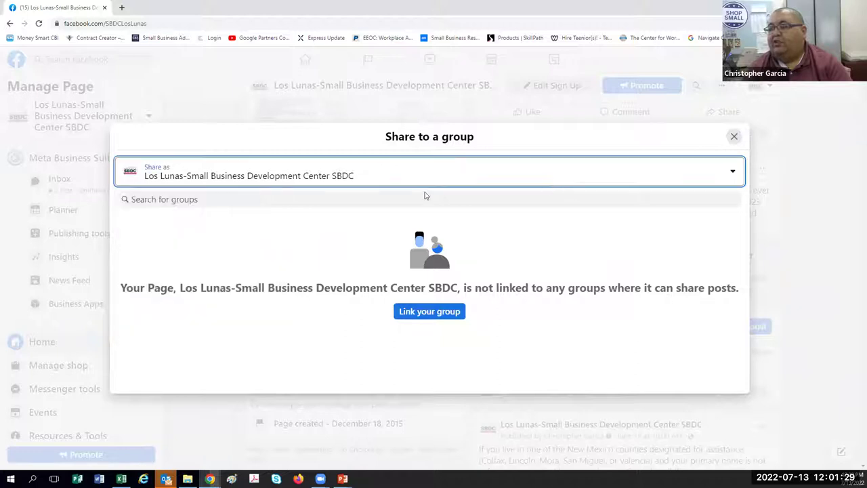
pyautogui.click(734, 138)
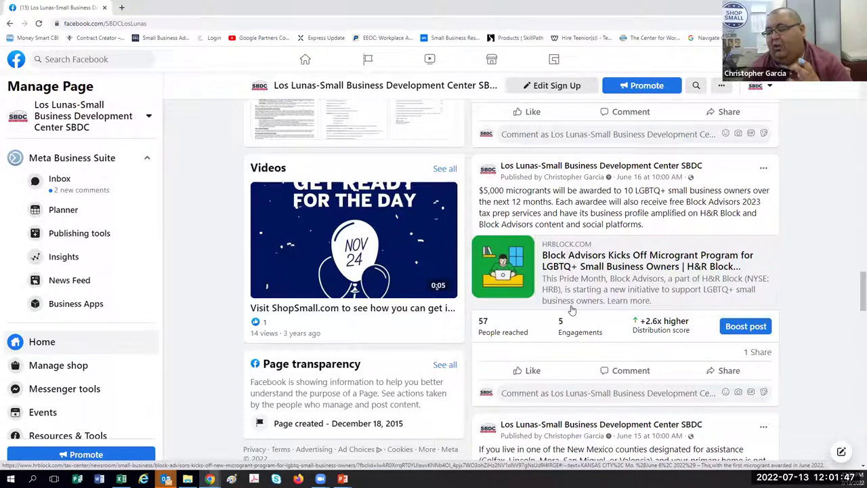
# Open the boost setup for the June 16 LGBTQ+ microgrant post and start creating a new audience.
pyautogui.click(736, 331)
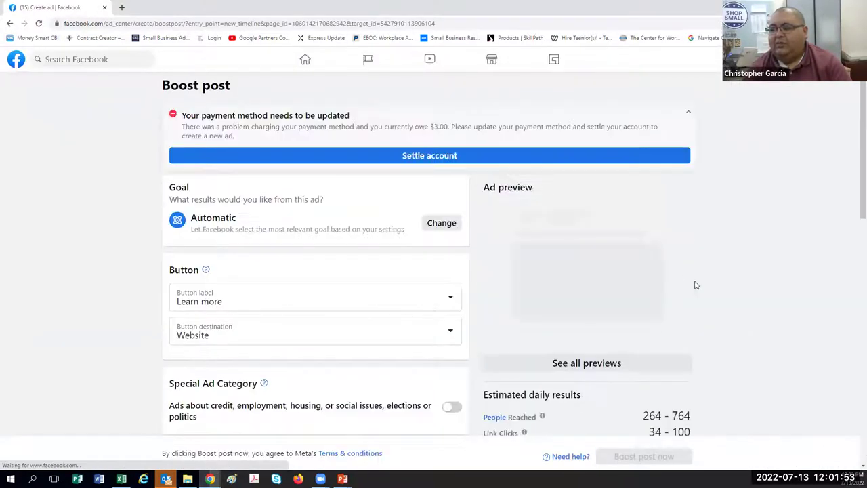
pyautogui.scroll(-4, 115, 309)
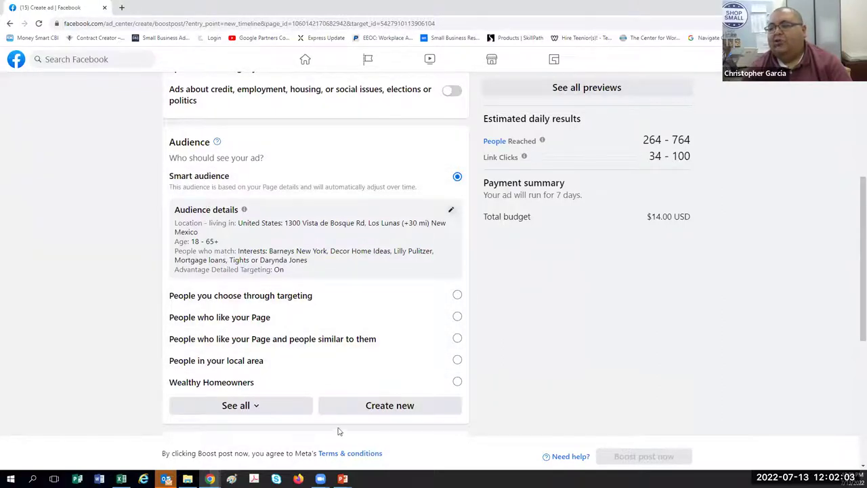
pyautogui.click(352, 413)
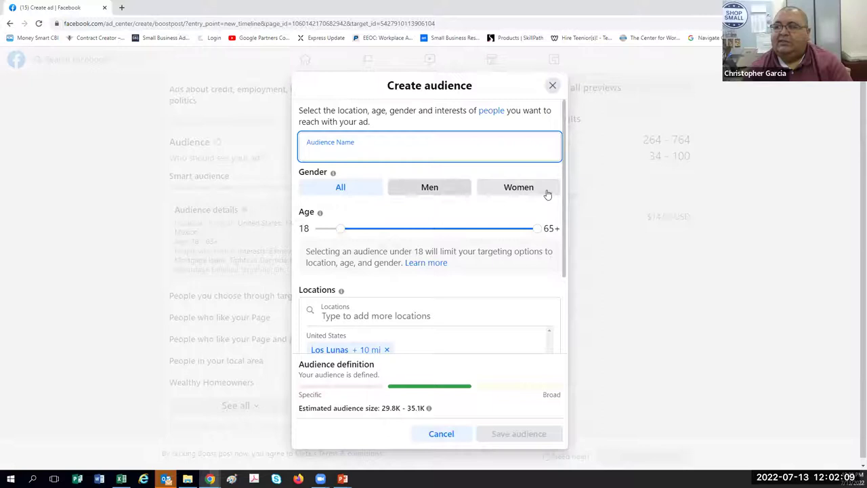
# Set the new audience's age range to 30–64 and add Restaurants as a detailed targeting interest.
pyautogui.moveTo(342, 231); pyautogui.dragTo(390, 232)
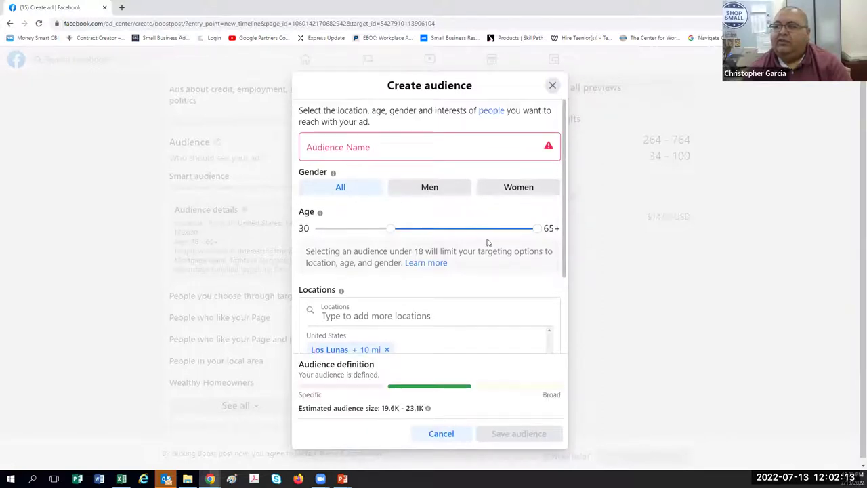
pyautogui.moveTo(533, 233); pyautogui.dragTo(546, 229)
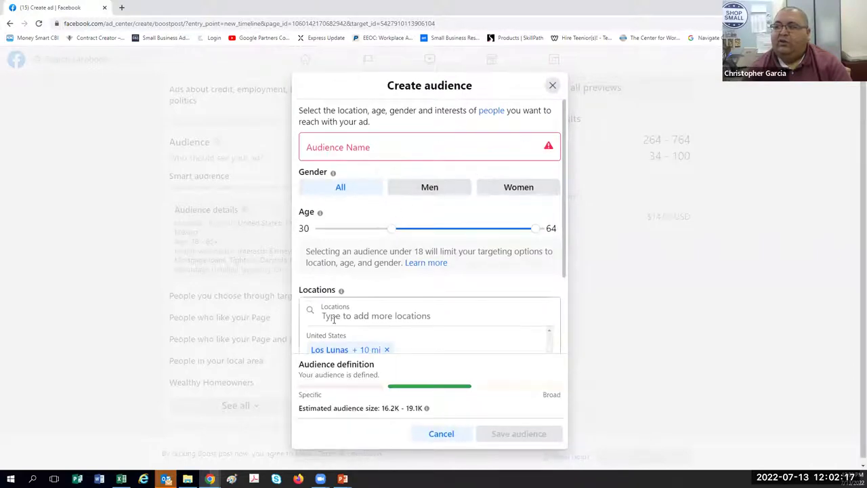
pyautogui.scroll(-2, 344, 269)
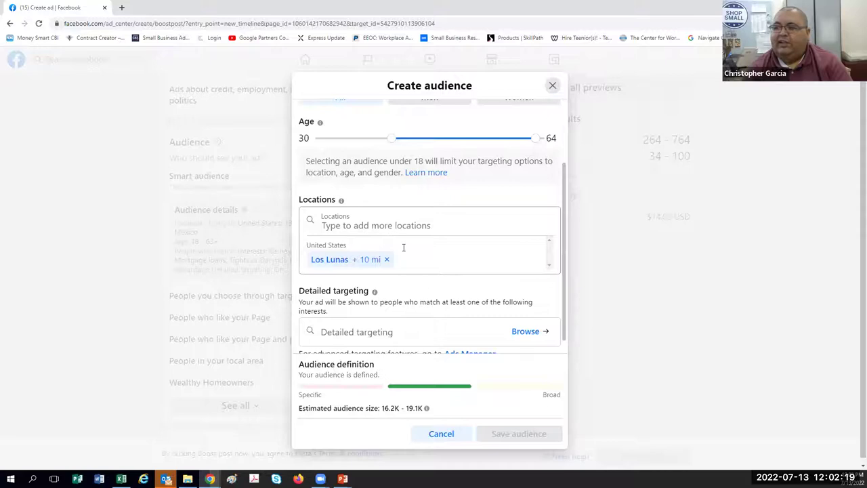
pyautogui.scroll(-1, 434, 285)
pyautogui.click(352, 308)
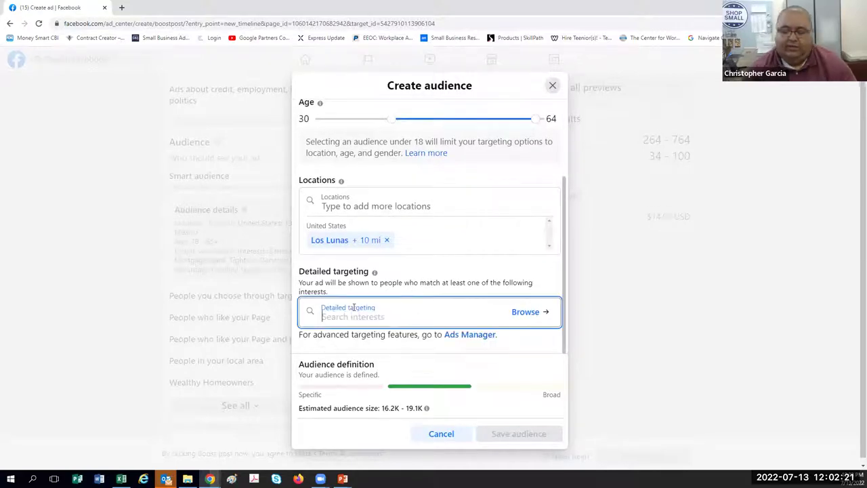
pyautogui.write('rest')
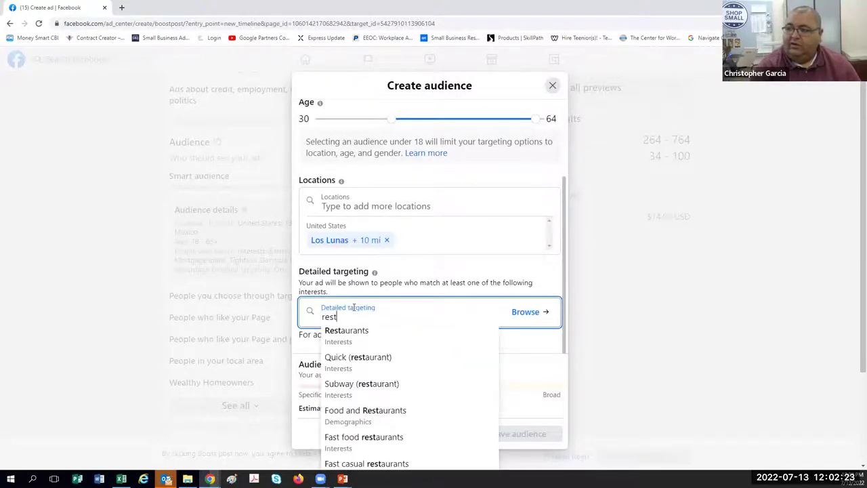
pyautogui.click(344, 332)
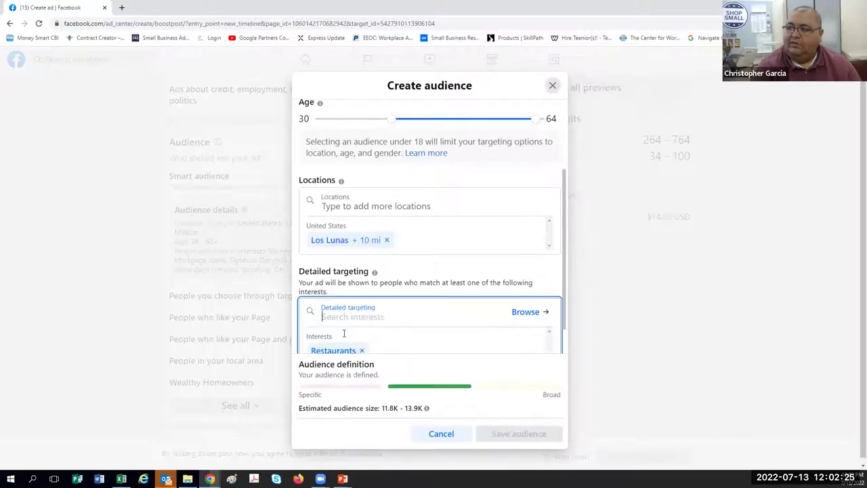
# Search the detailed targeting interests for "eating out", replace the search with "pizza", and add the Pizza interest.
pyautogui.write('eating out')
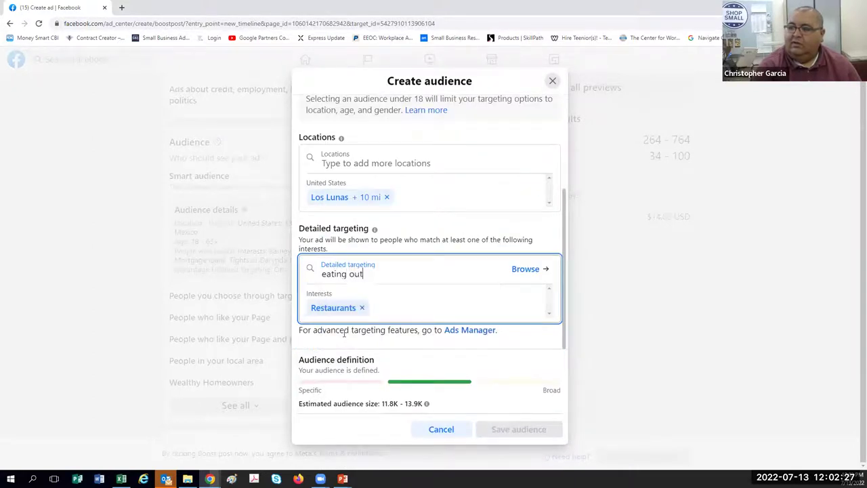
pyautogui.press('BackSpace')
pyautogui.press('BackSpace')
pyautogui.press('BackSpace')
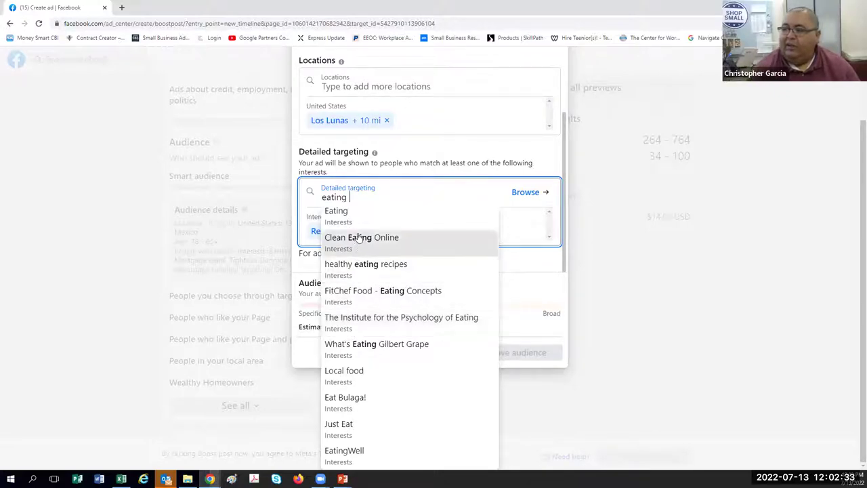
pyautogui.doubleClick(358, 197)
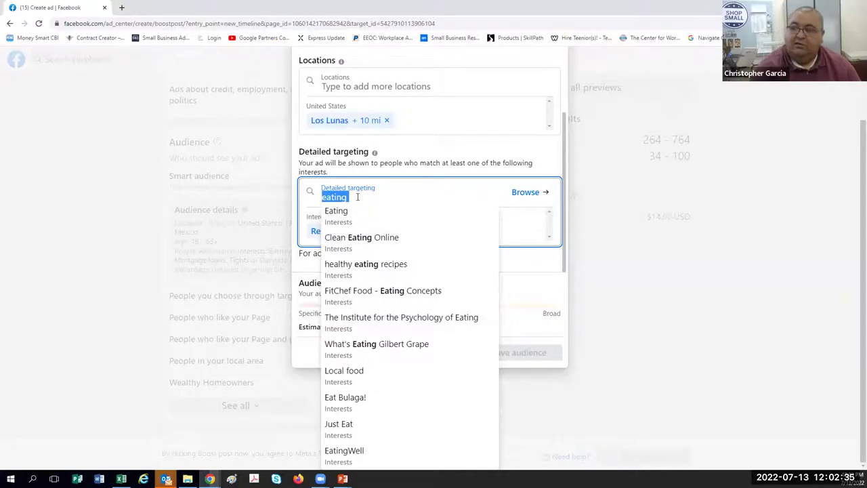
pyautogui.write('pizza')
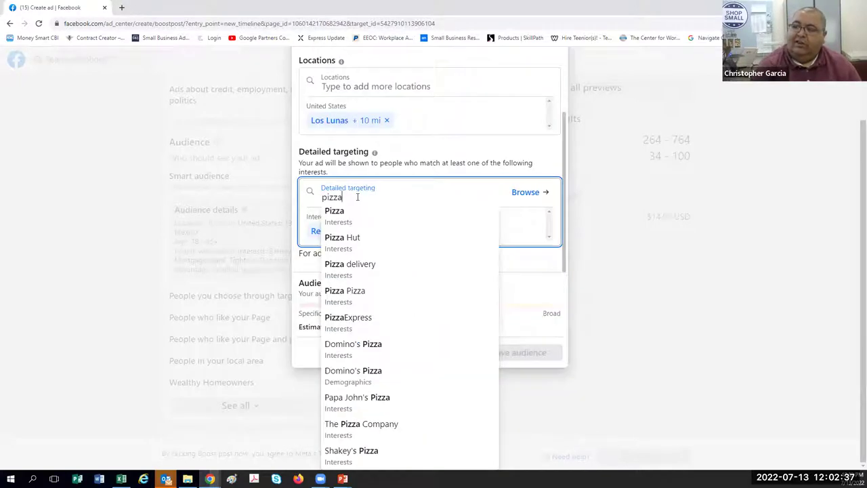
pyautogui.click(339, 214)
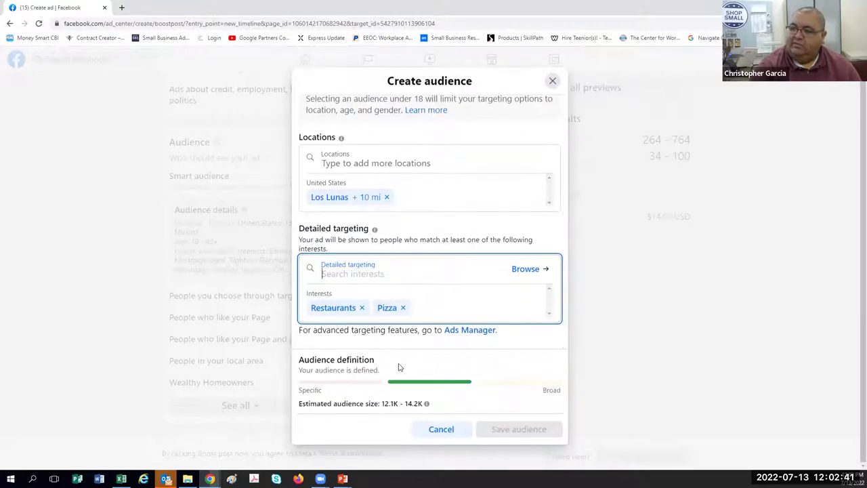
# Search detailed targeting for "income" and add the demographic Household income: top 10% of ZIP codes (US).
pyautogui.write('income')
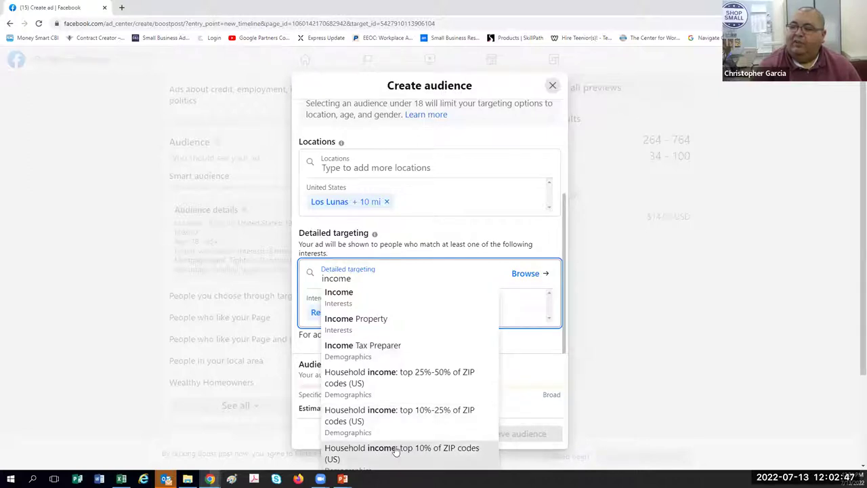
pyautogui.scroll(-1, 393, 409)
pyautogui.click(389, 414)
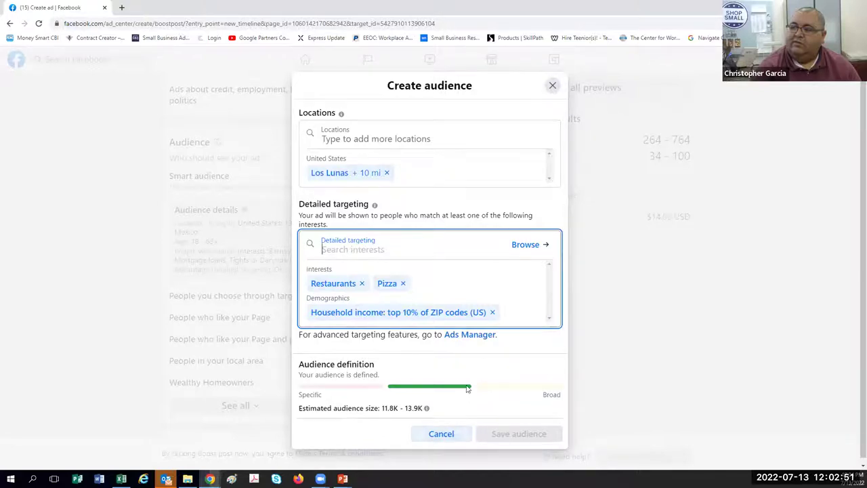
# Name the new audience Pizza and try to save it, closing the audience setup.
pyautogui.scroll(3, 369, 156)
pyautogui.click(382, 144)
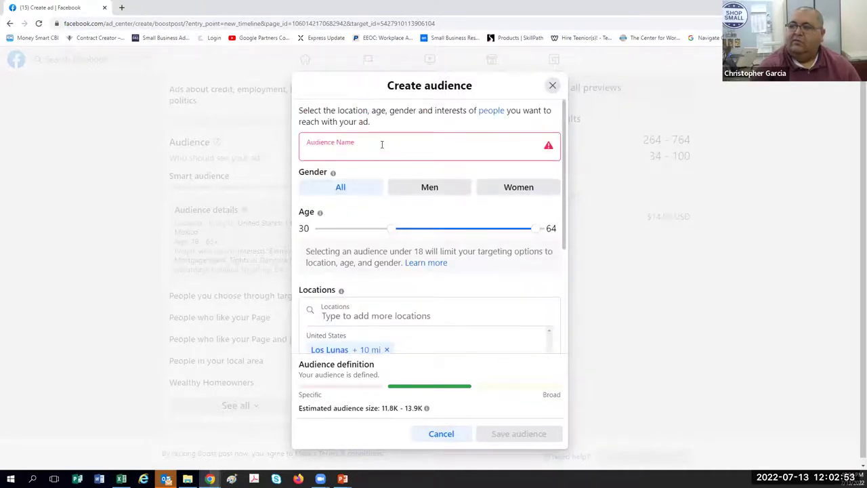
pyautogui.write('Pizza')
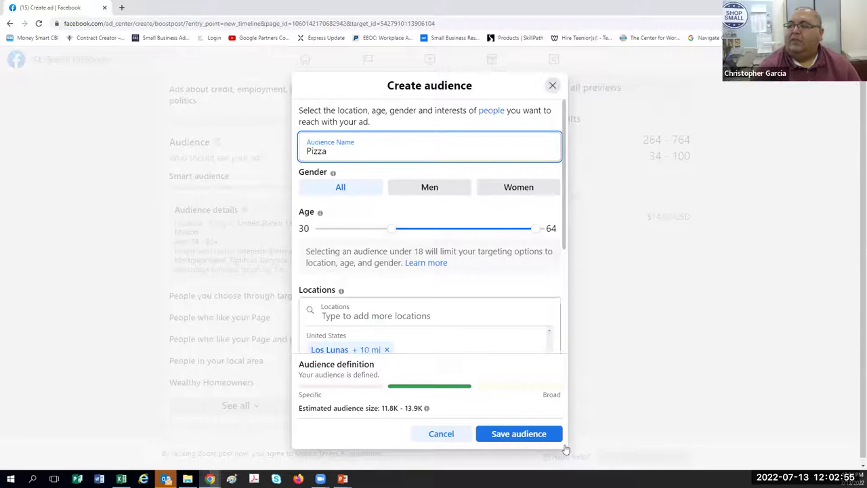
pyautogui.click(541, 437)
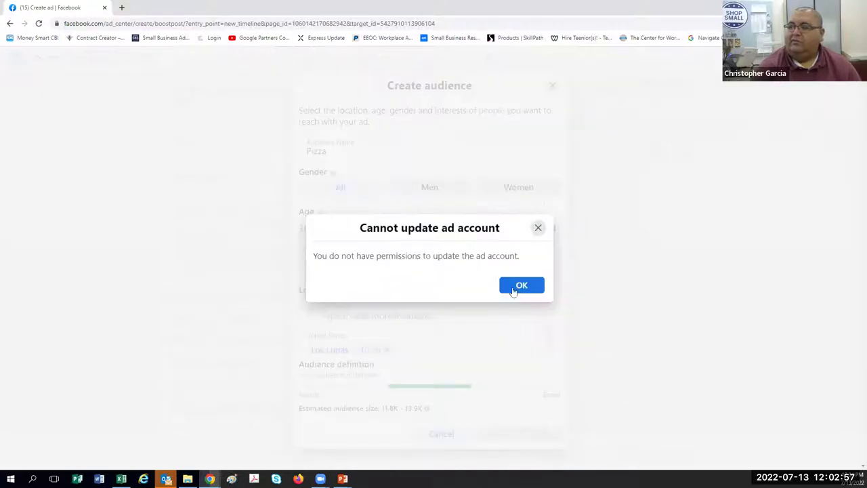
pyautogui.click(515, 290)
pyautogui.click(426, 436)
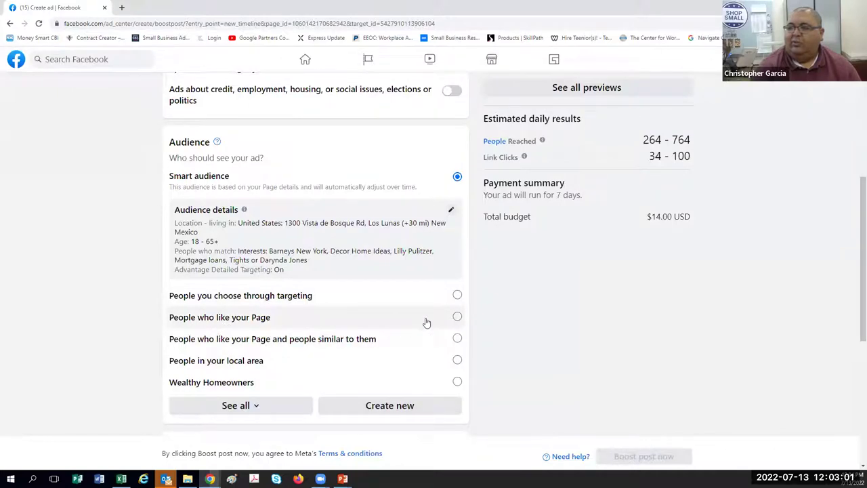
# Choose the Wealthy Homeowners audience for the boosted post and review its estimated daily reach and link clicks.
pyautogui.click(457, 381)
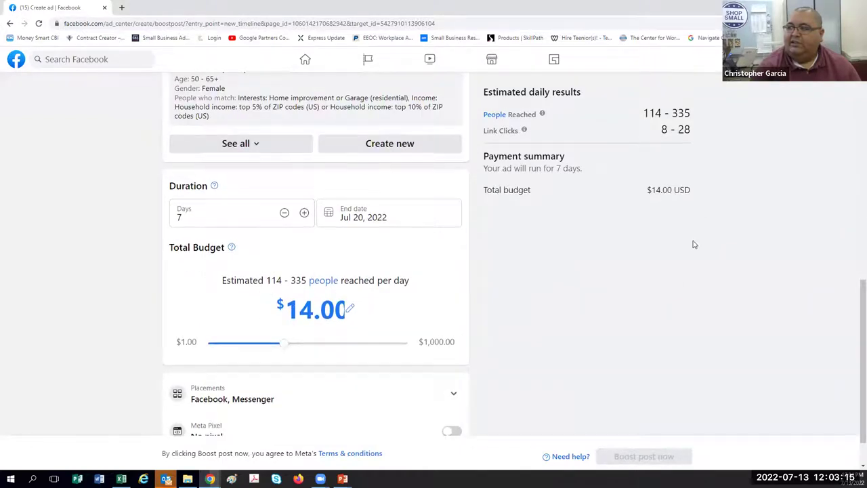
pyautogui.scroll(3, 608, 309)
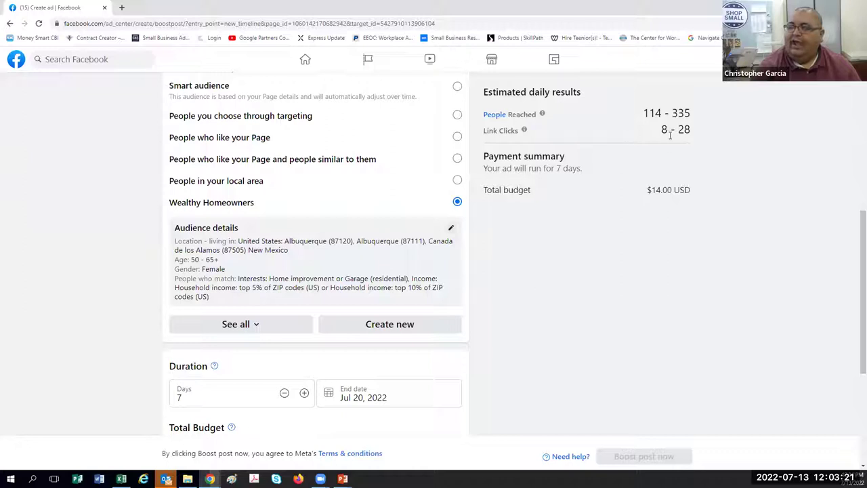
pyautogui.moveTo(688, 113); pyautogui.dragTo(519, 130)
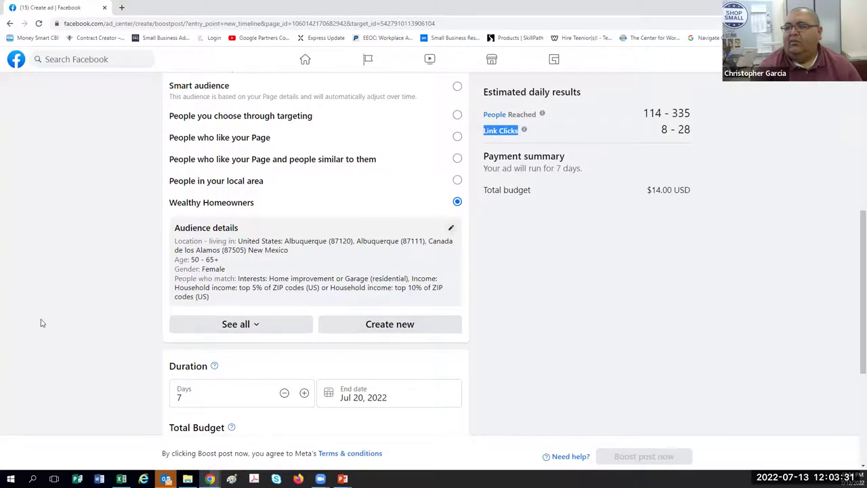
pyautogui.scroll(6, 68, 332)
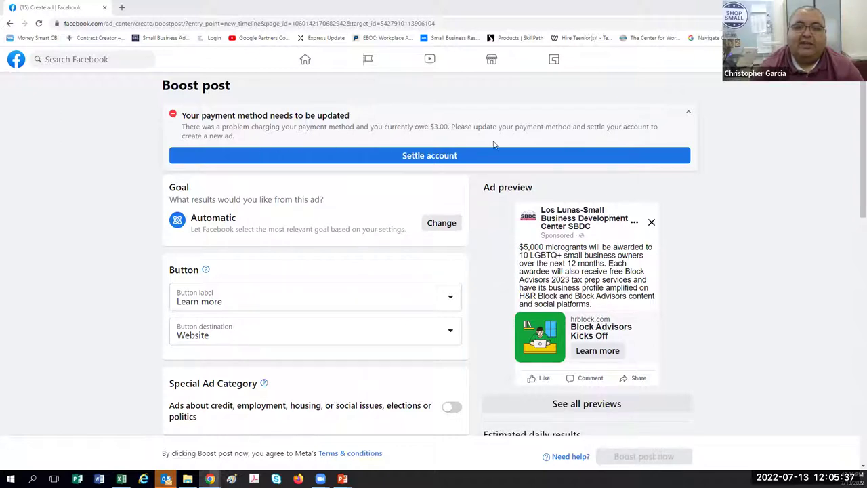
# Open the NMSBDC website in a new browser tab and go to its Los Lunas location page.
pyautogui.click(122, 7)
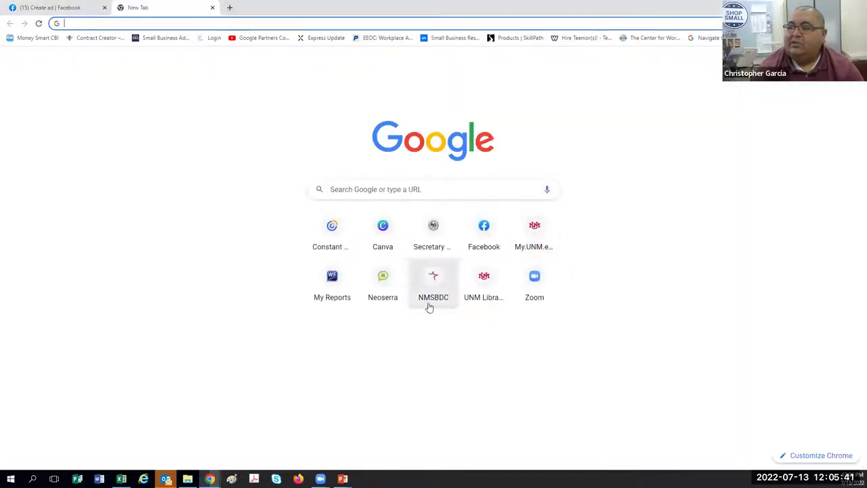
pyautogui.click(434, 279)
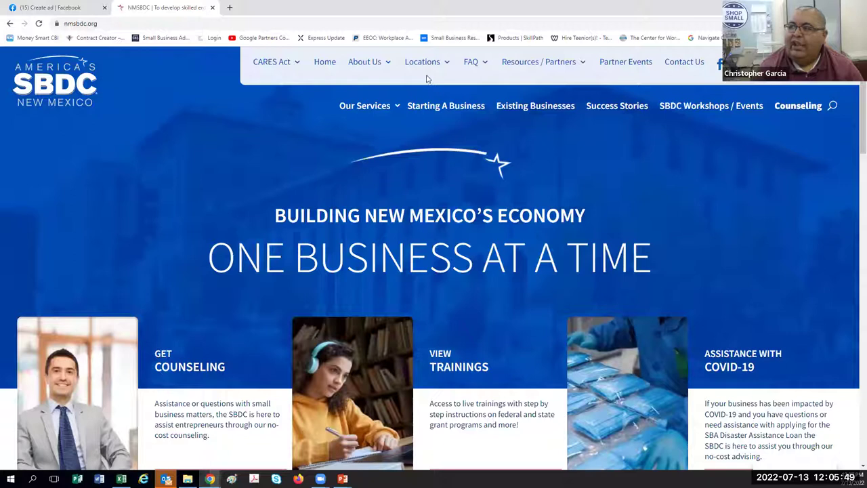
pyautogui.moveTo(428, 69)
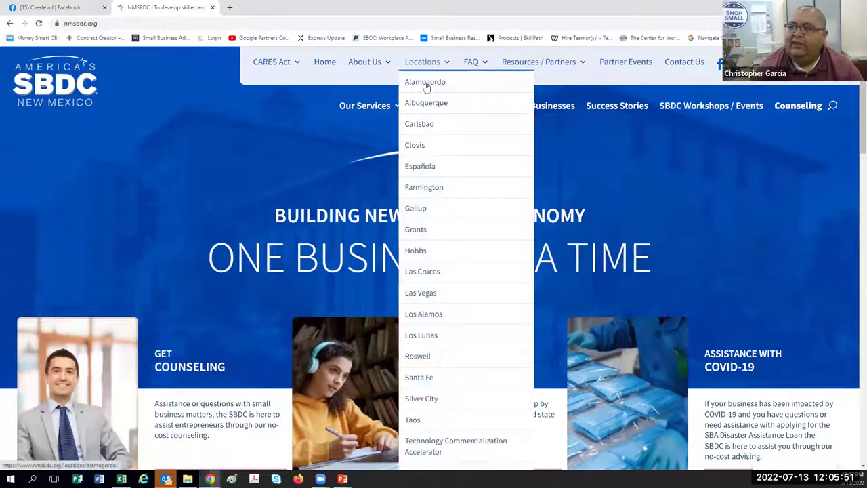
pyautogui.click(419, 337)
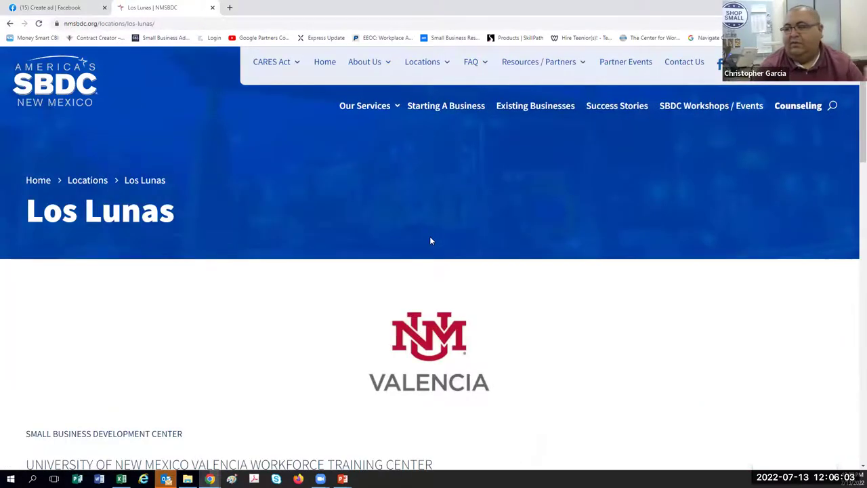
# Examine the Los Lunas center's staff contact details, highlighting the contact entries and one phone number.
pyautogui.scroll(-5, 430, 241)
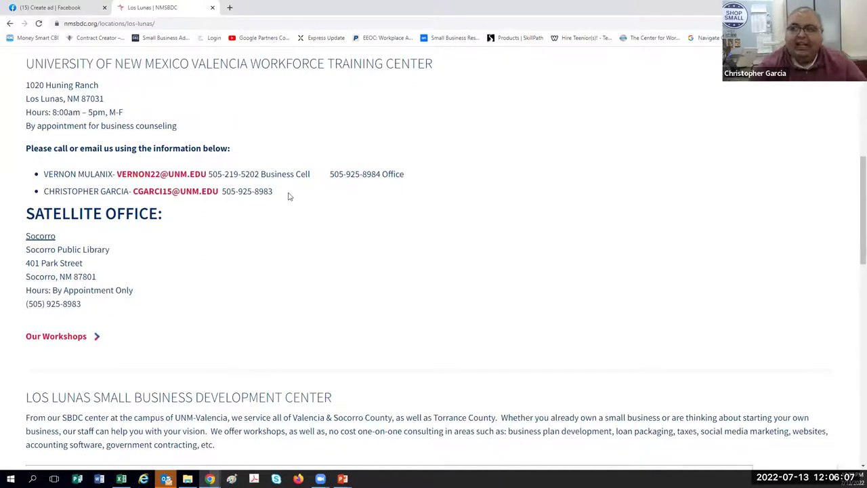
pyautogui.moveTo(286, 196); pyautogui.dragTo(39, 175)
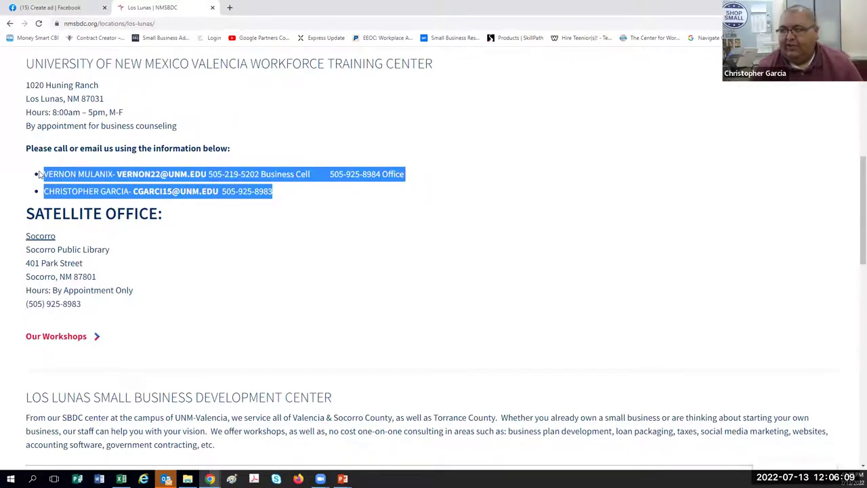
pyautogui.click(325, 231)
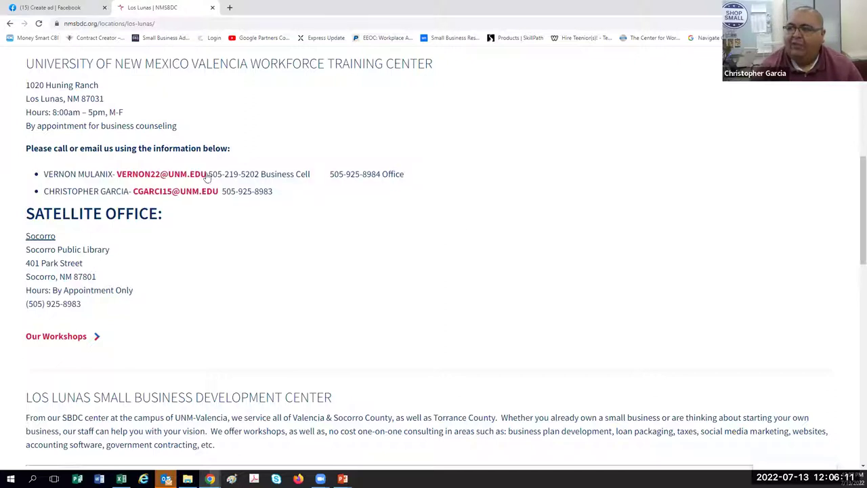
pyautogui.moveTo(274, 192); pyautogui.dragTo(220, 193)
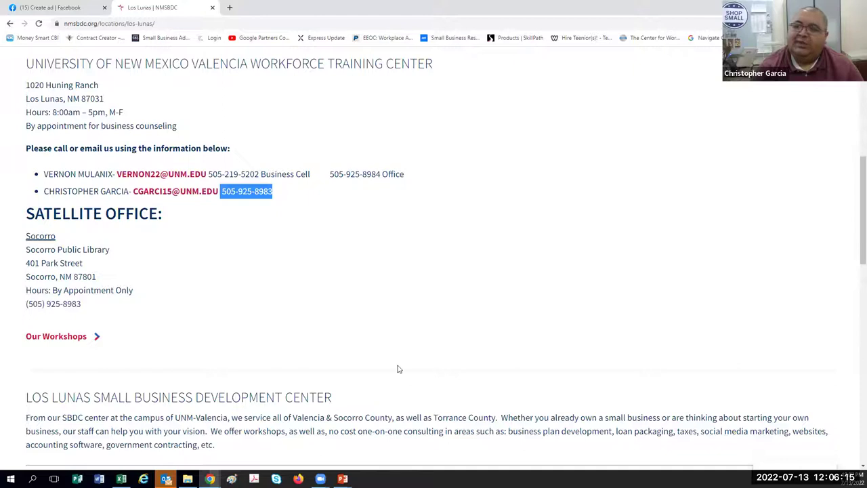
pyautogui.scroll(6, 399, 369)
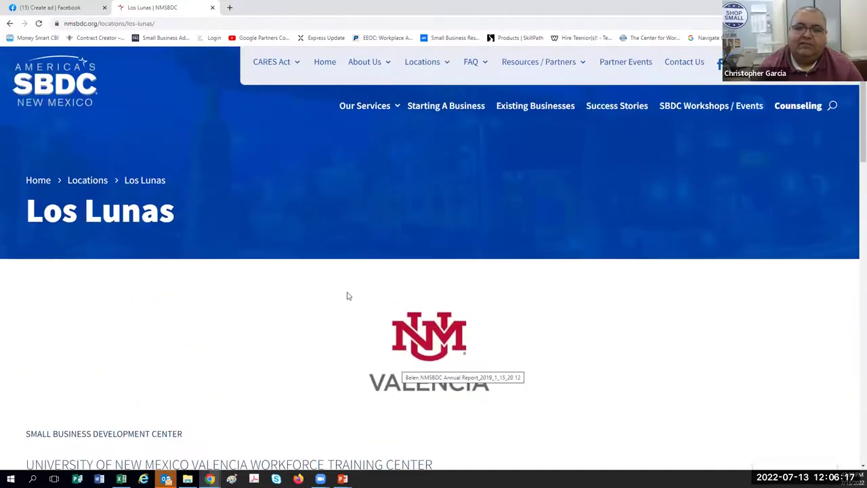